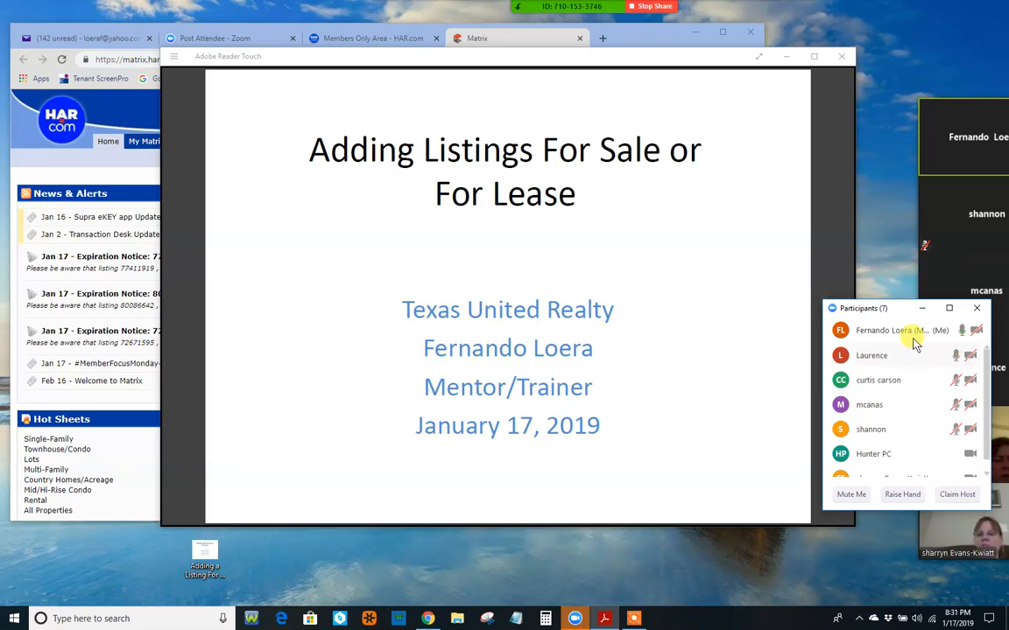
Step: Move the participants panel aside and advance from the title slide to the Agenda slide
drag(900, 308, 1001, 386)
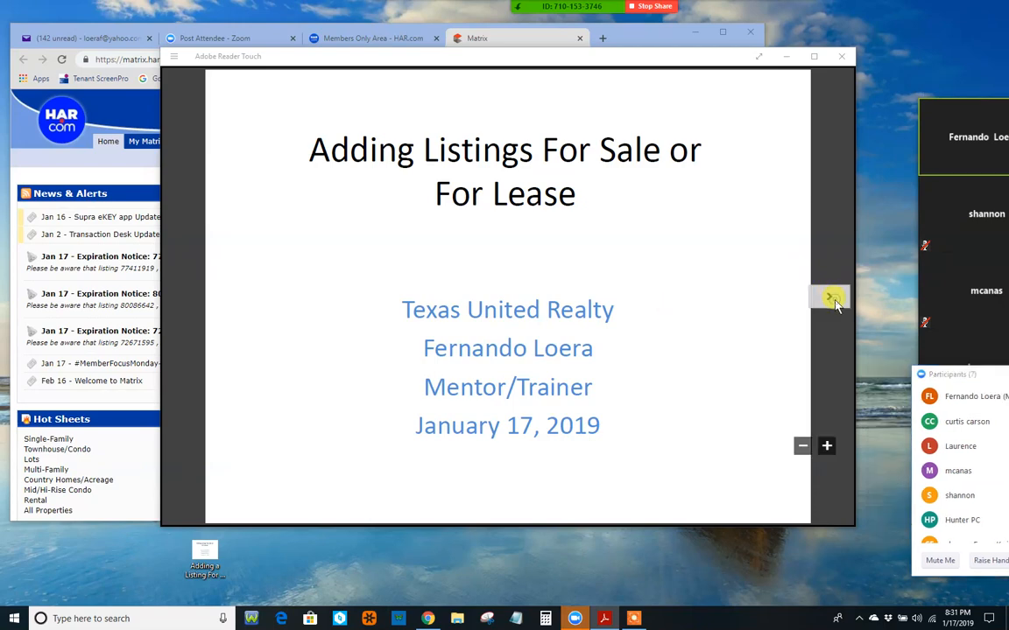
click(833, 300)
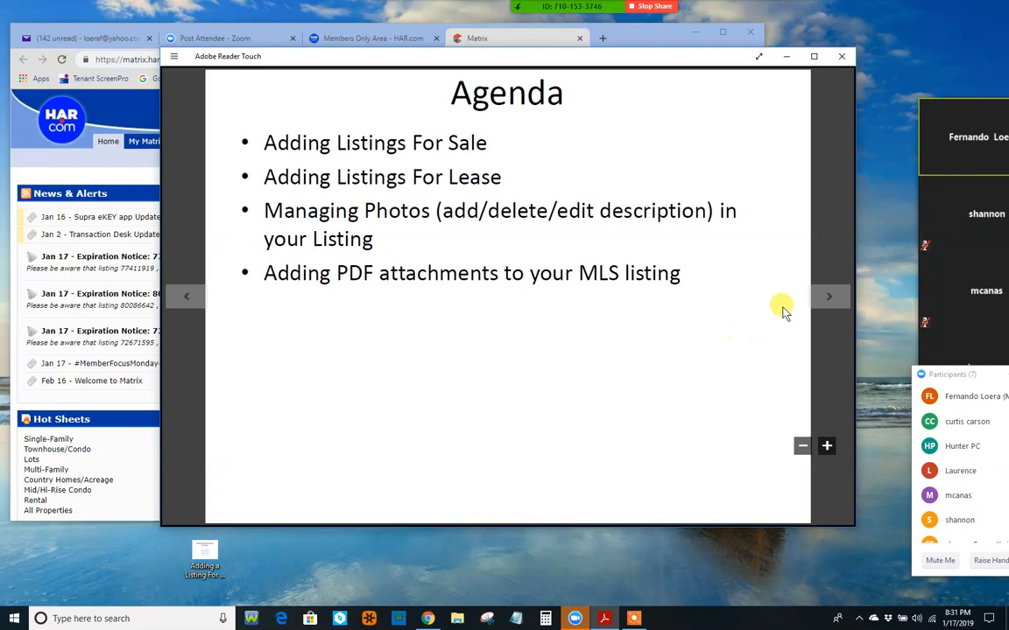
Step: Advance to slide 3, Demo Example #1, about a rental also listed for sale
click(829, 296)
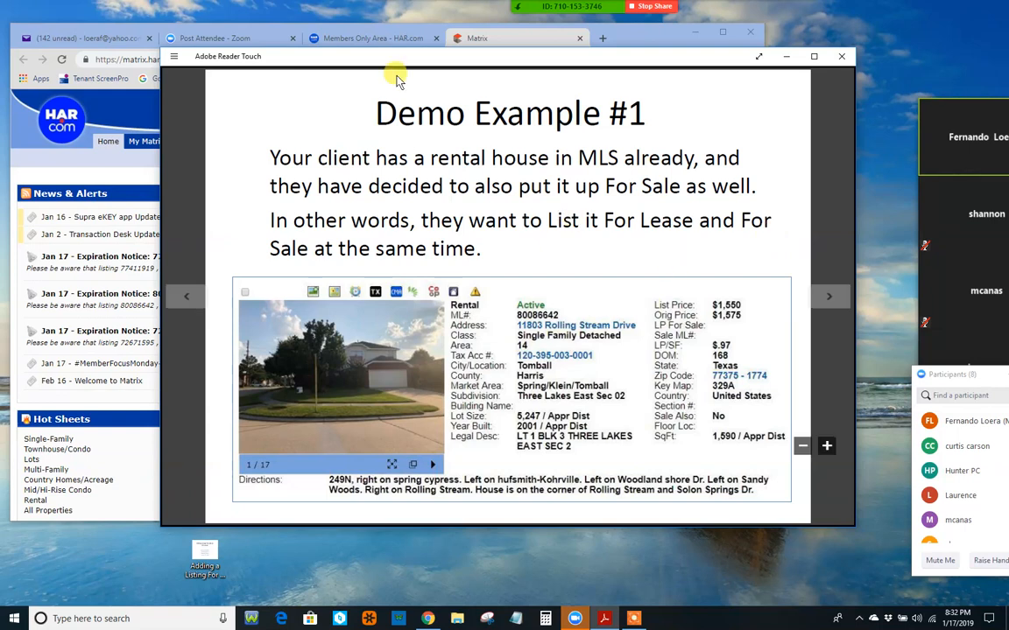
Step: Reposition the Reader window and advance to slide 4, Add/Edit (Input)
drag(394, 58, 405, 90)
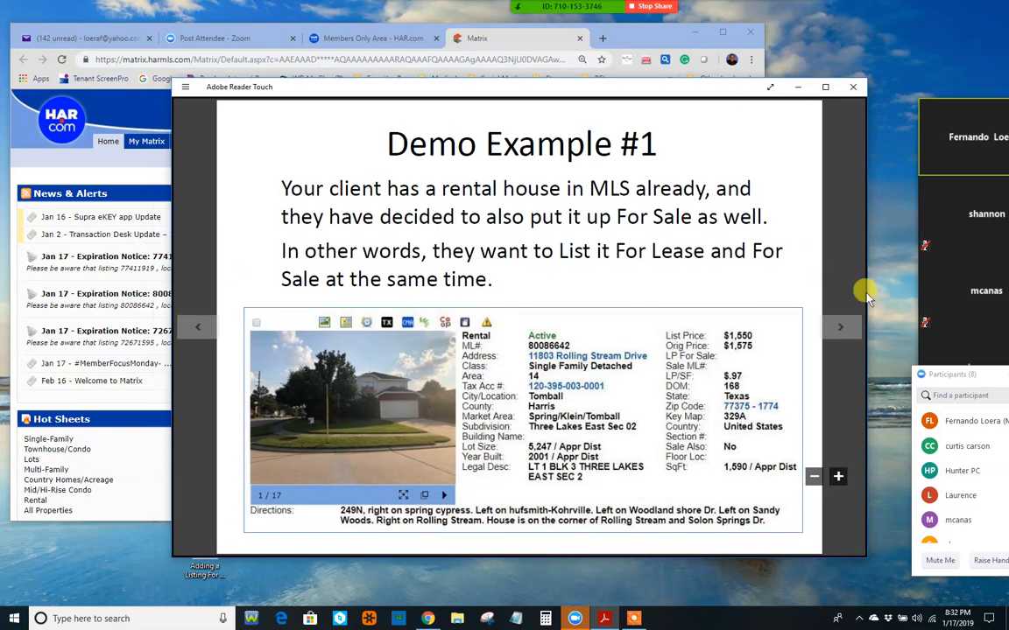
click(846, 333)
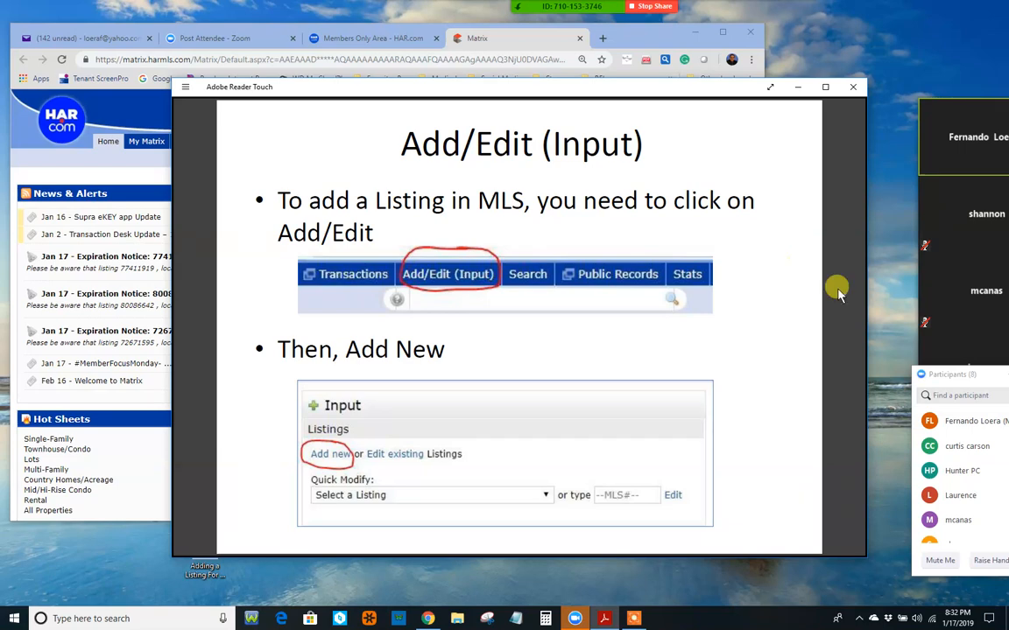
Step: Review slides 3–6, settle on slide 5 about entering an address or copying a listing, and lower the window
click(840, 327)
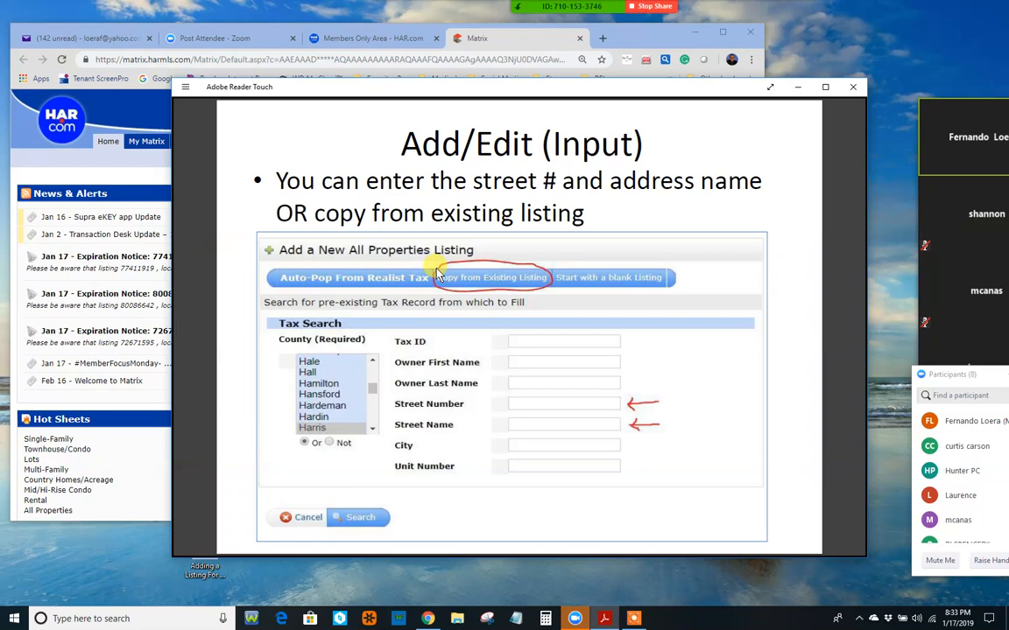
click(198, 329)
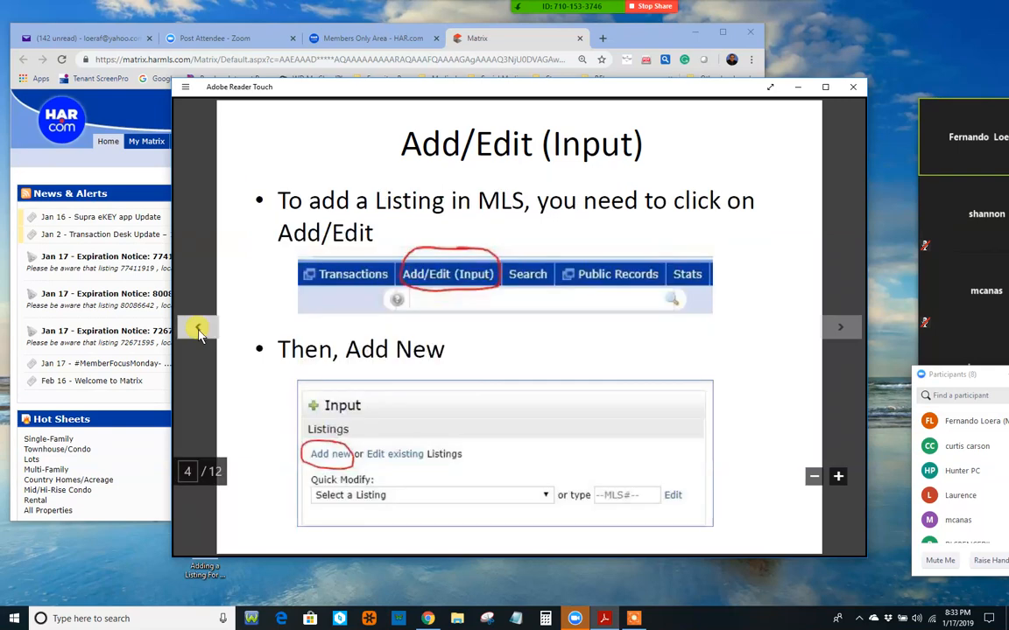
click(198, 331)
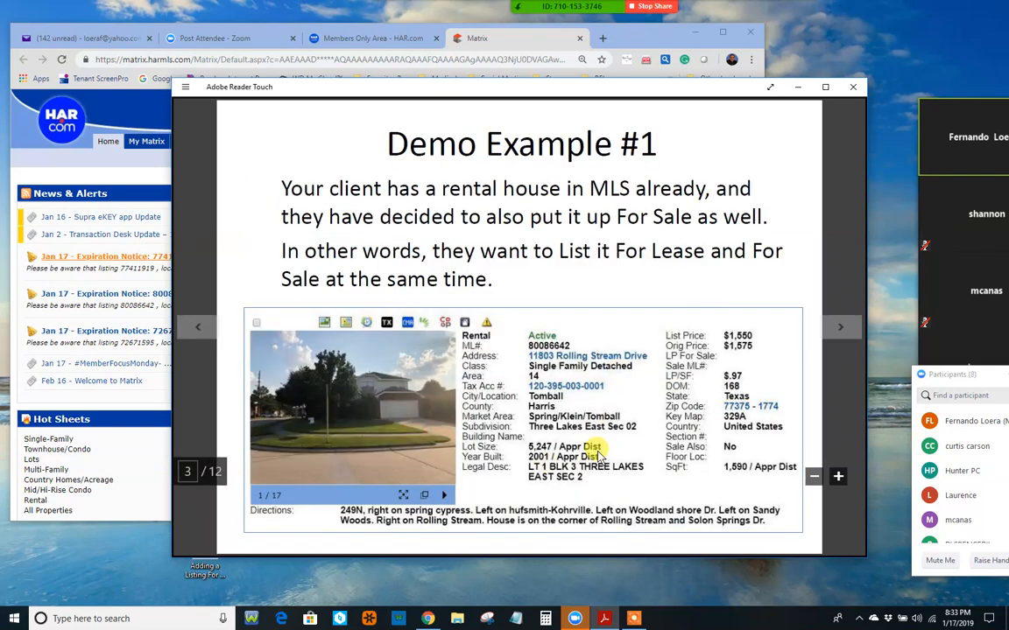
click(840, 329)
click(840, 329)
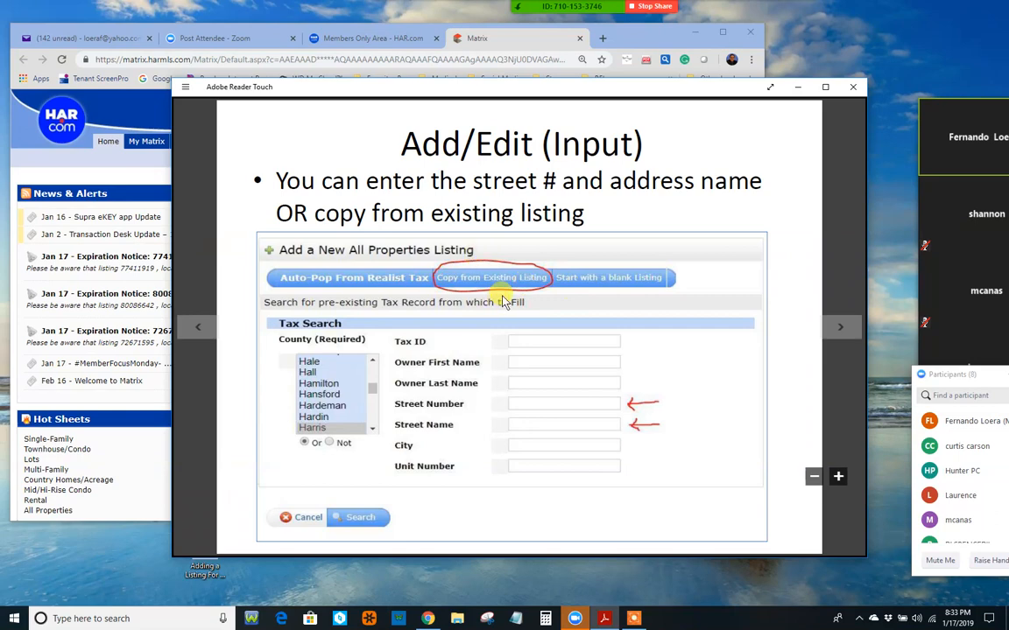
click(840, 328)
click(207, 336)
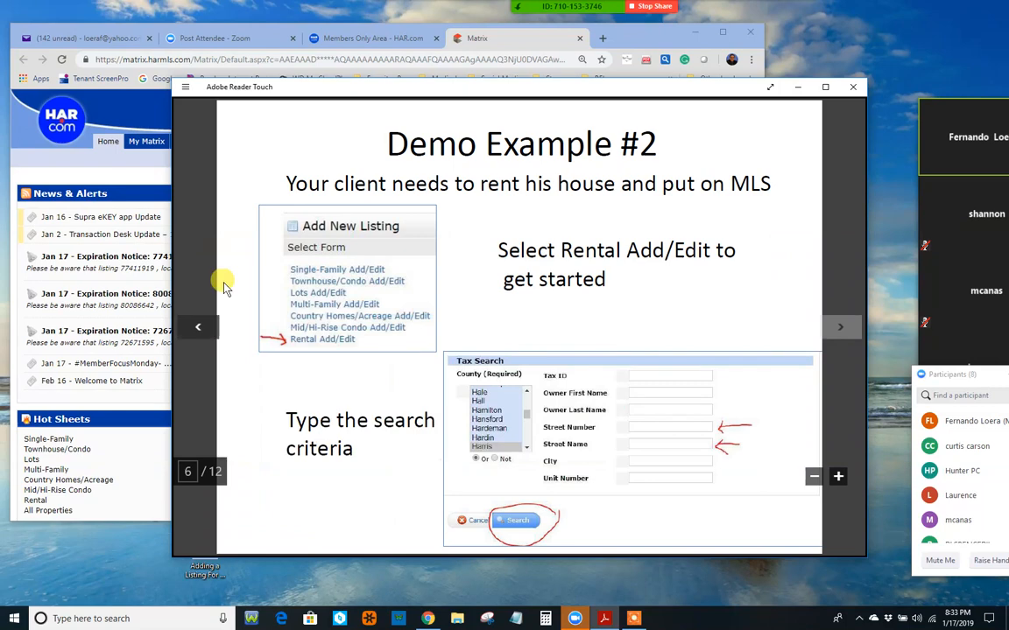
drag(343, 93, 347, 152)
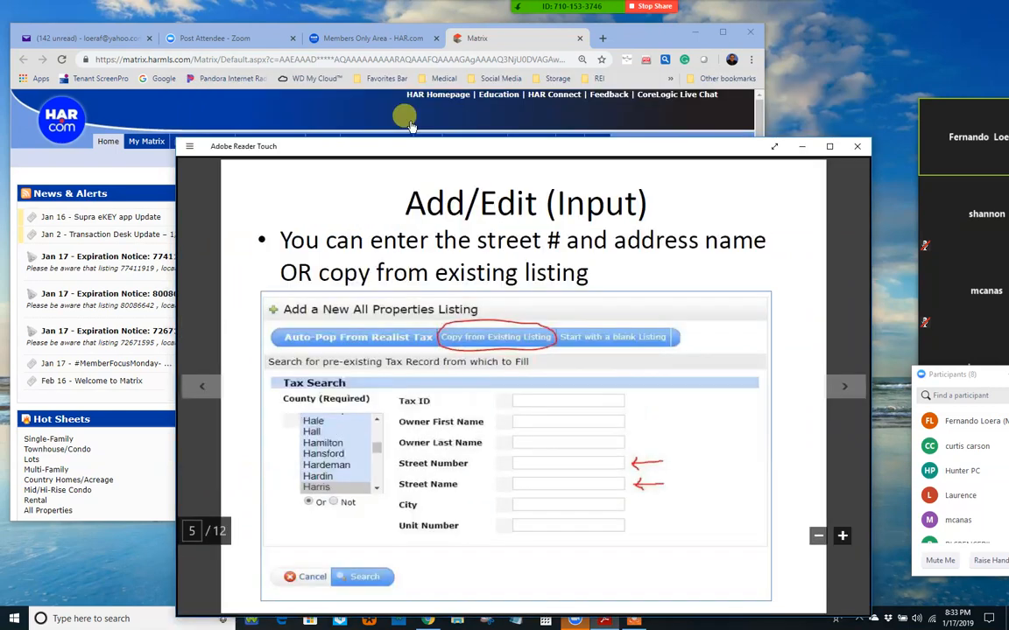
Step: In the Matrix browser window, go to Add/Edit (Input) and choose Add new under Listings
click(647, 35)
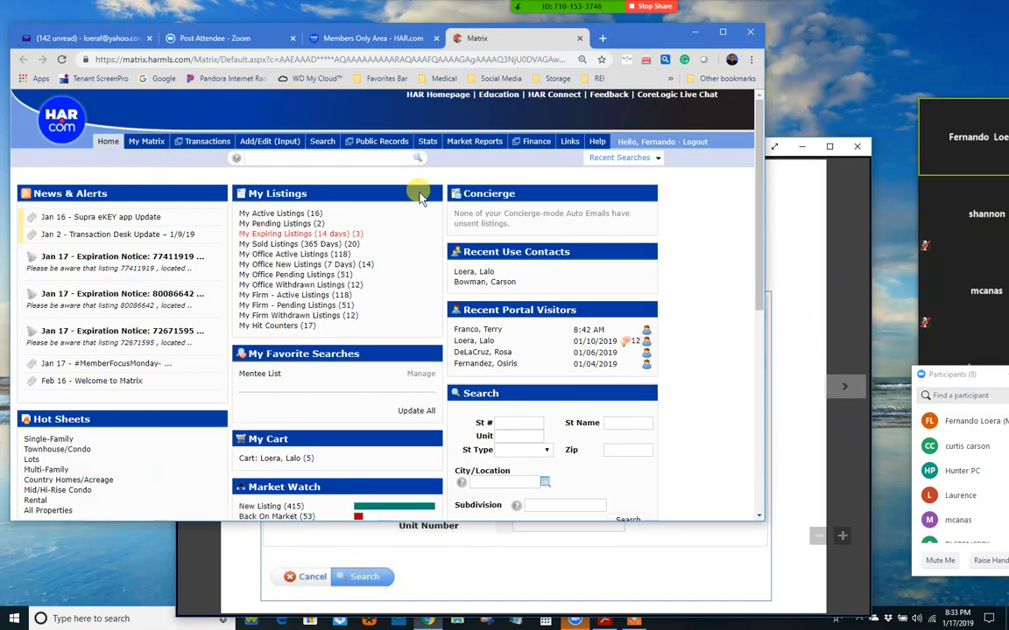
click(262, 144)
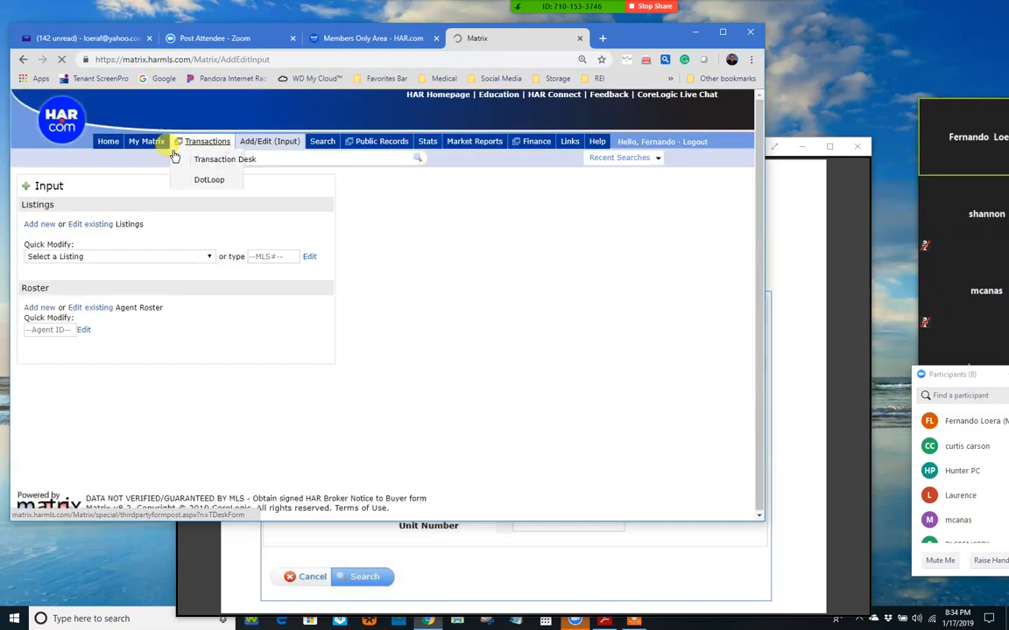
click(39, 226)
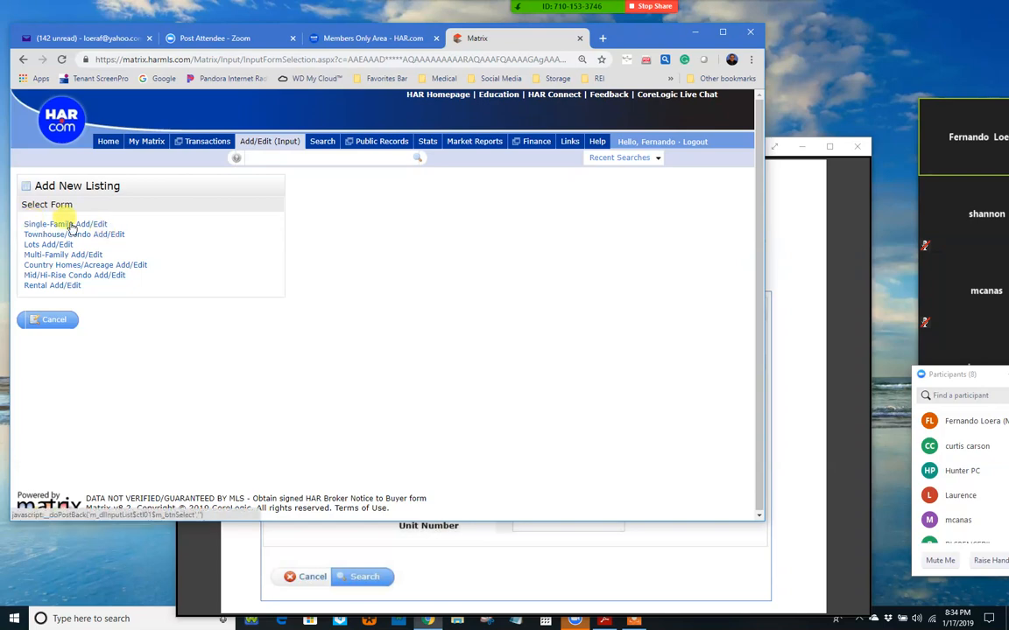
click(70, 234)
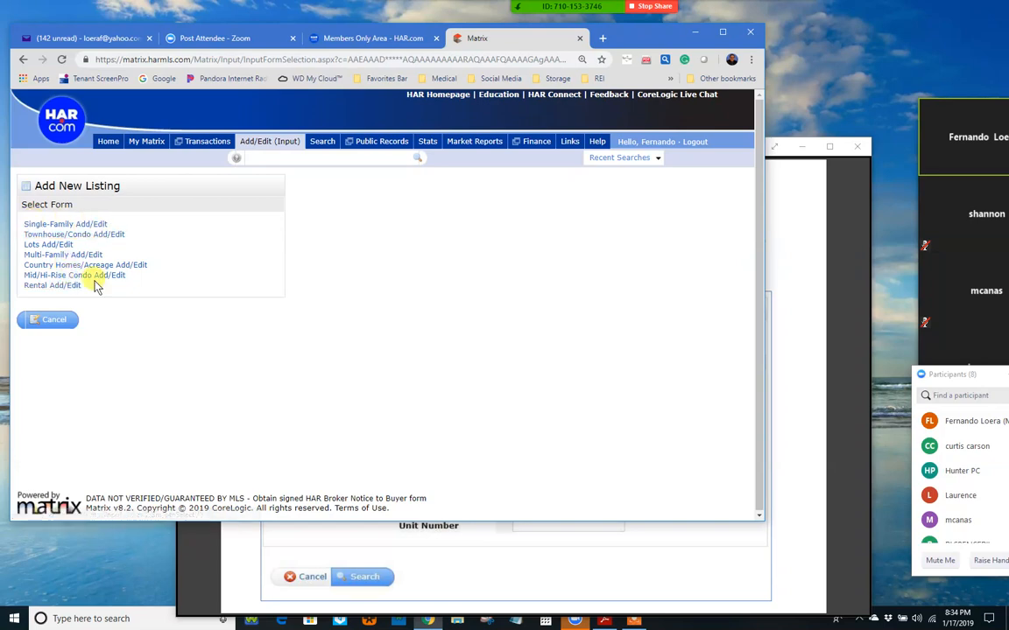
click(69, 225)
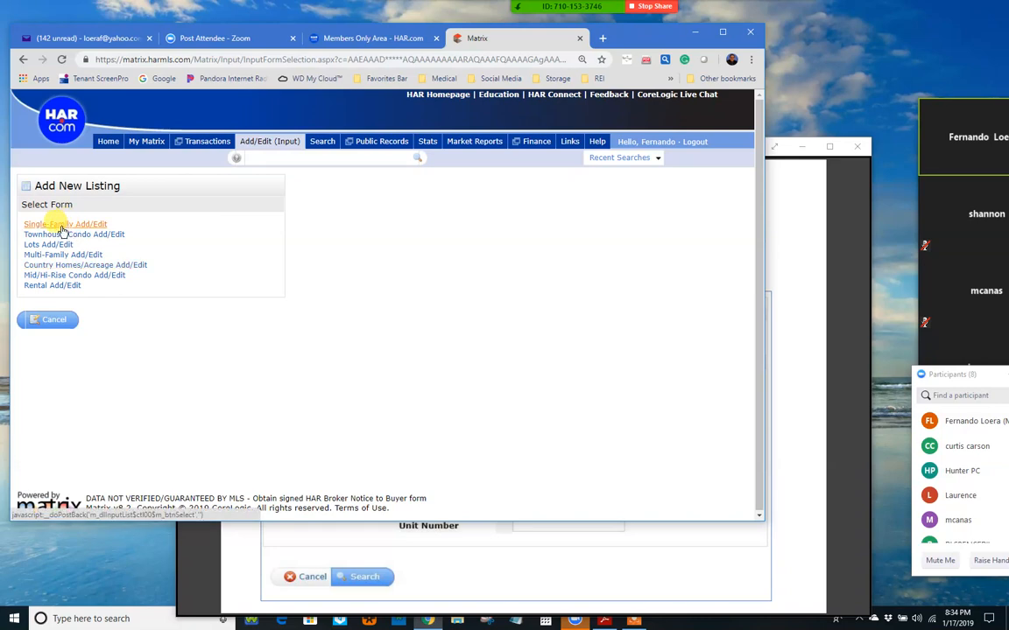
key(Tab)
key(Tab)
key(Tab)
key(Tab)
key(Tab)
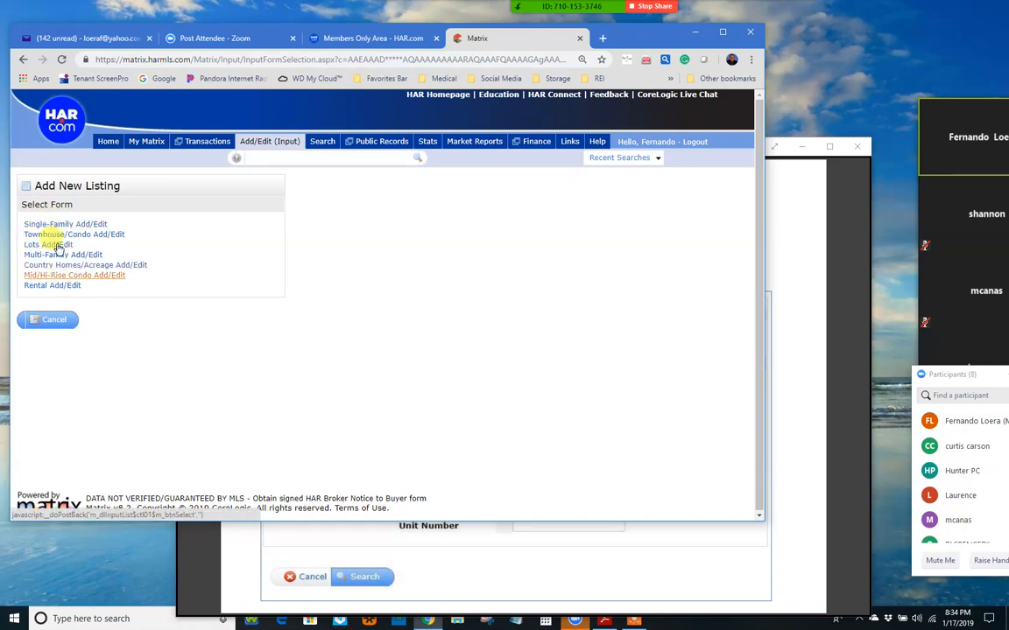
click(62, 225)
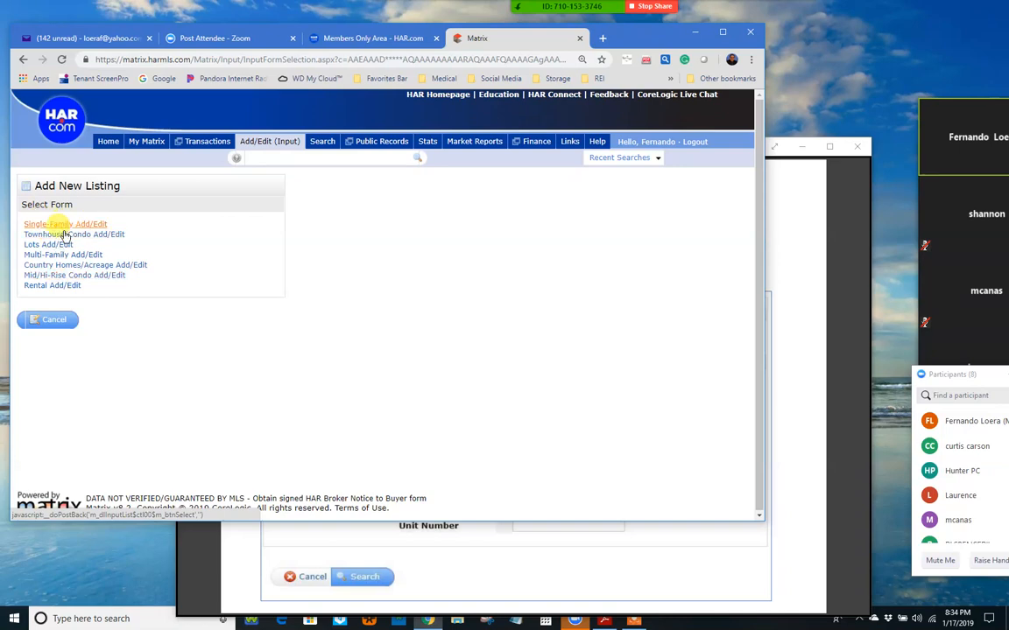
click(44, 245)
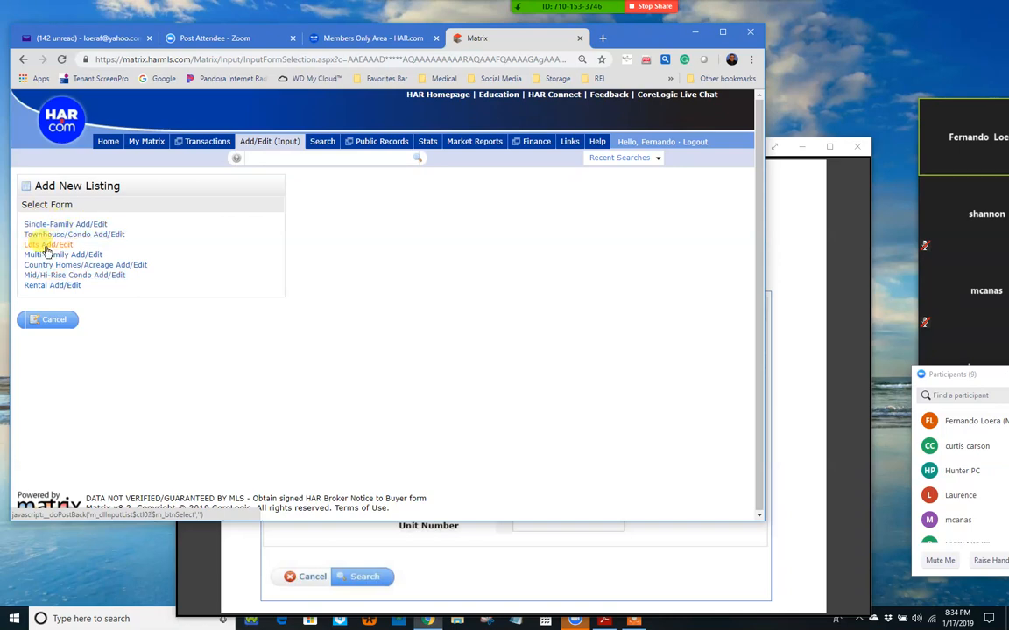
key(Tab)
key(Tab)
key(Tab)
key(Tab)
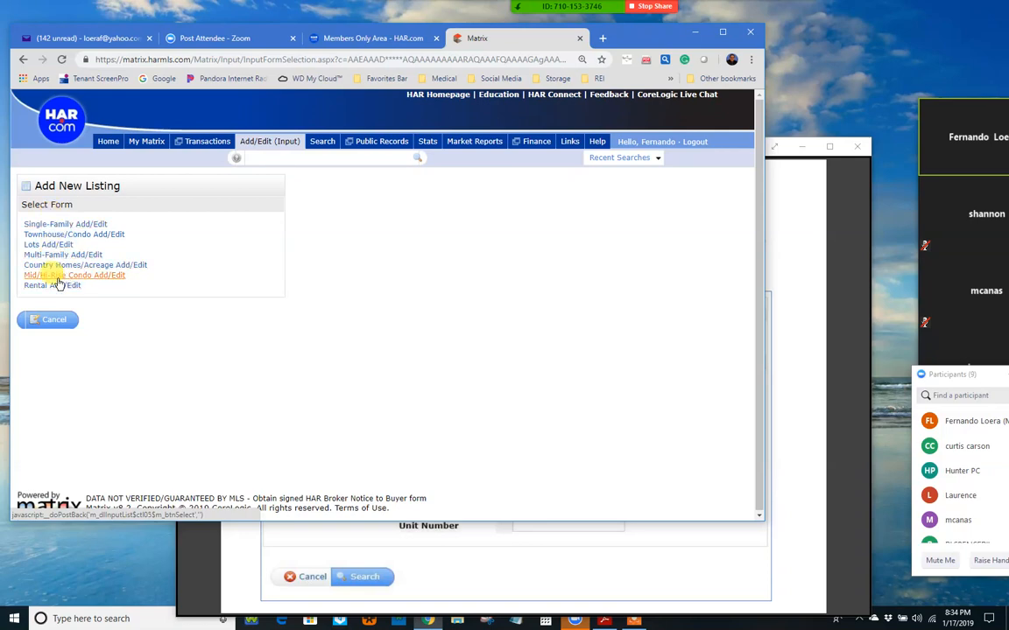
click(51, 222)
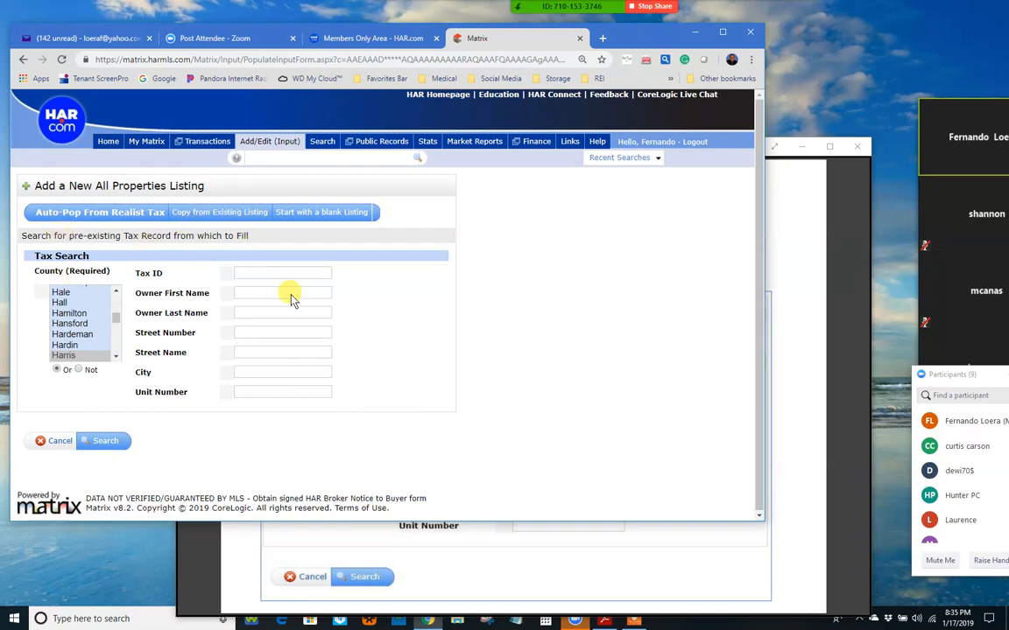
click(243, 332)
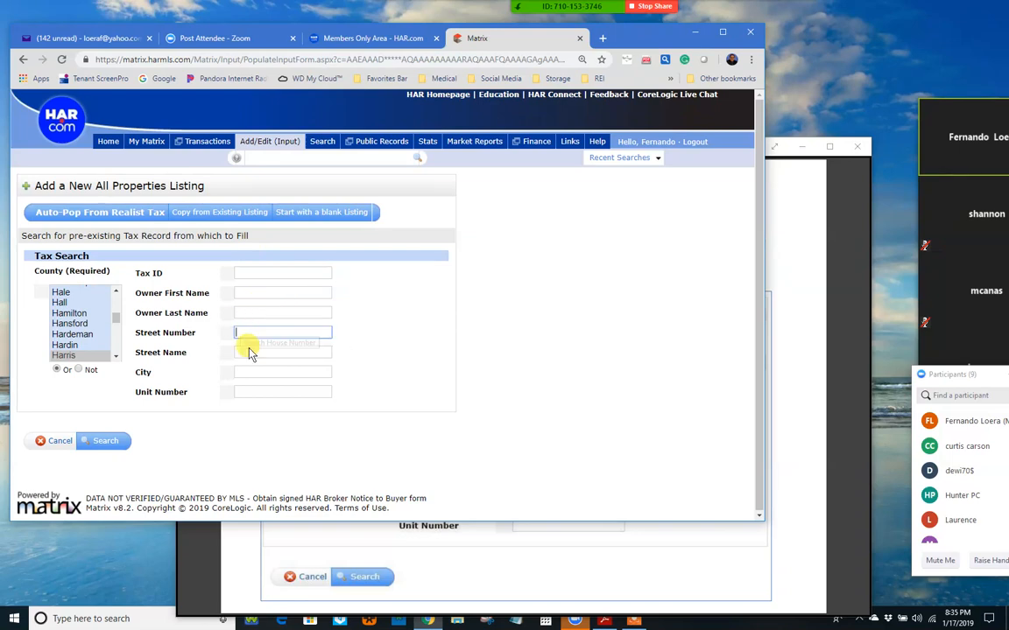
click(388, 303)
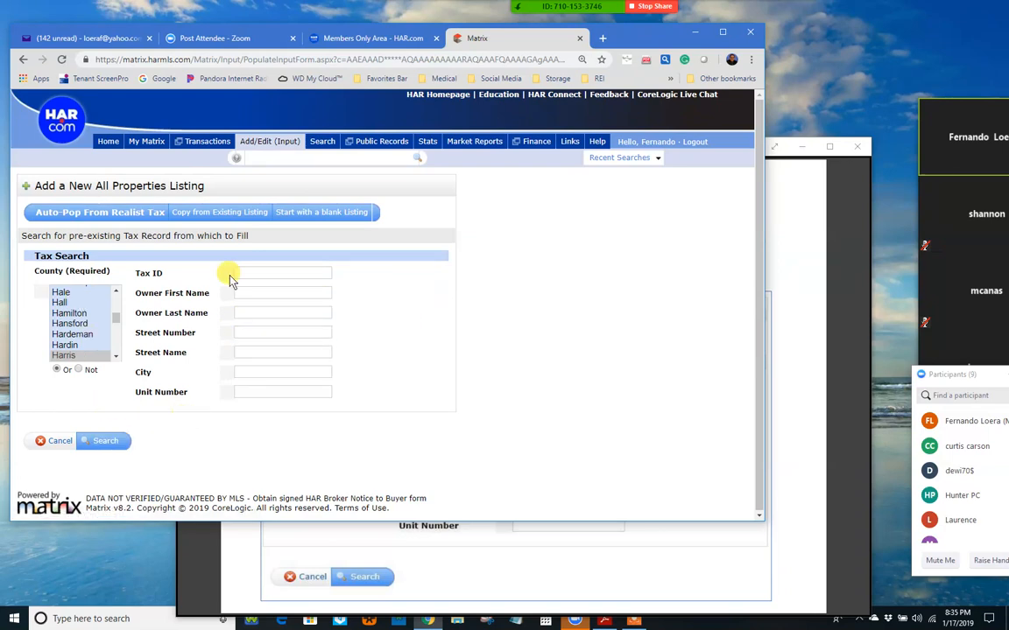
Step: Switch to Copy from Existing Listing and focus the 'MLS Number from which to Fill' box
click(211, 215)
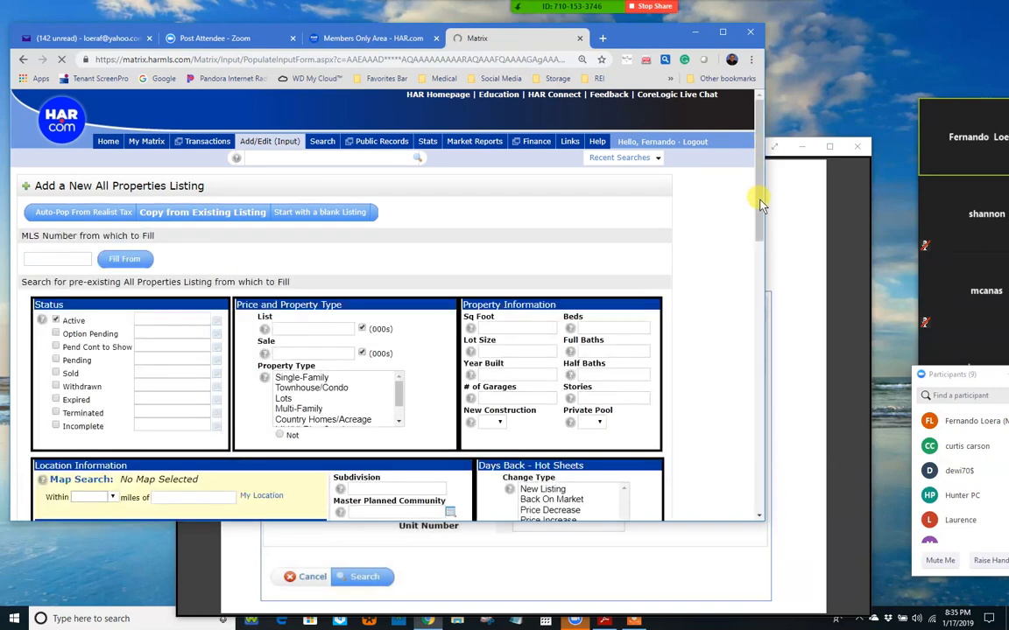
scroll(761, 204, down, 2)
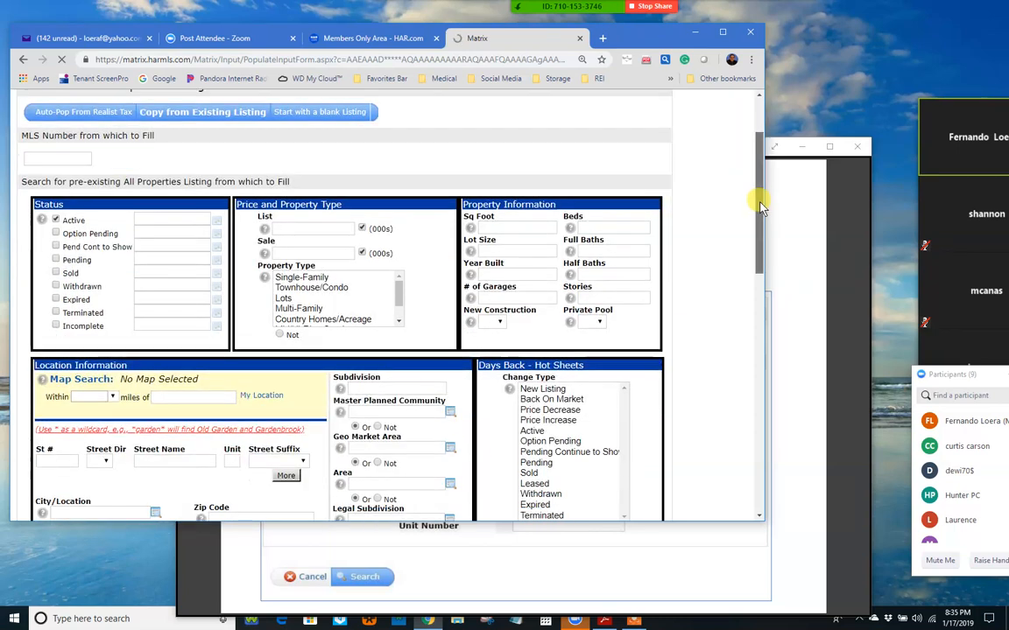
scroll(752, 169, up, 2)
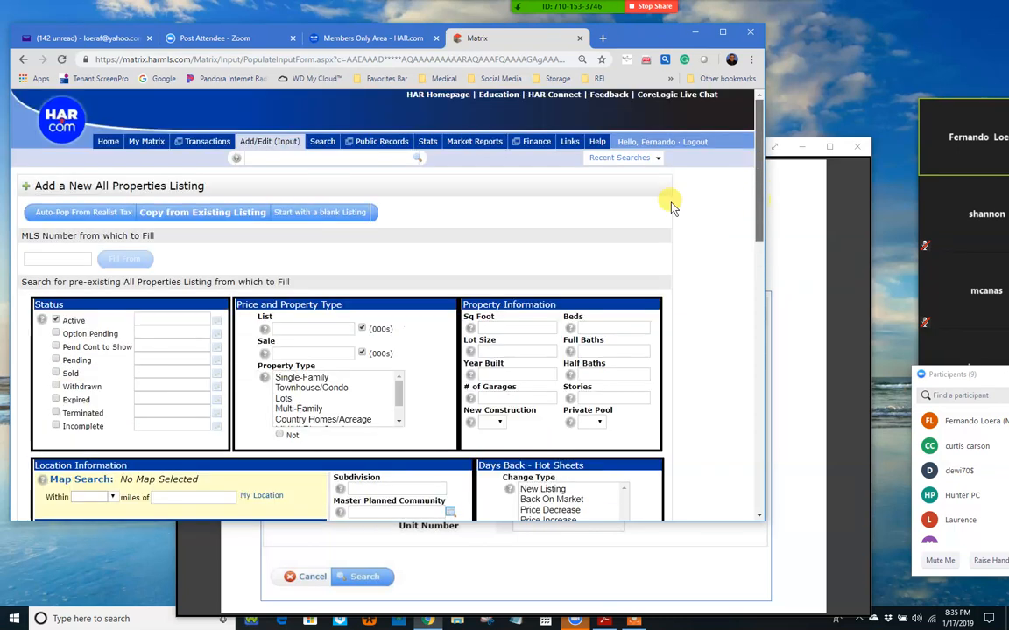
click(39, 259)
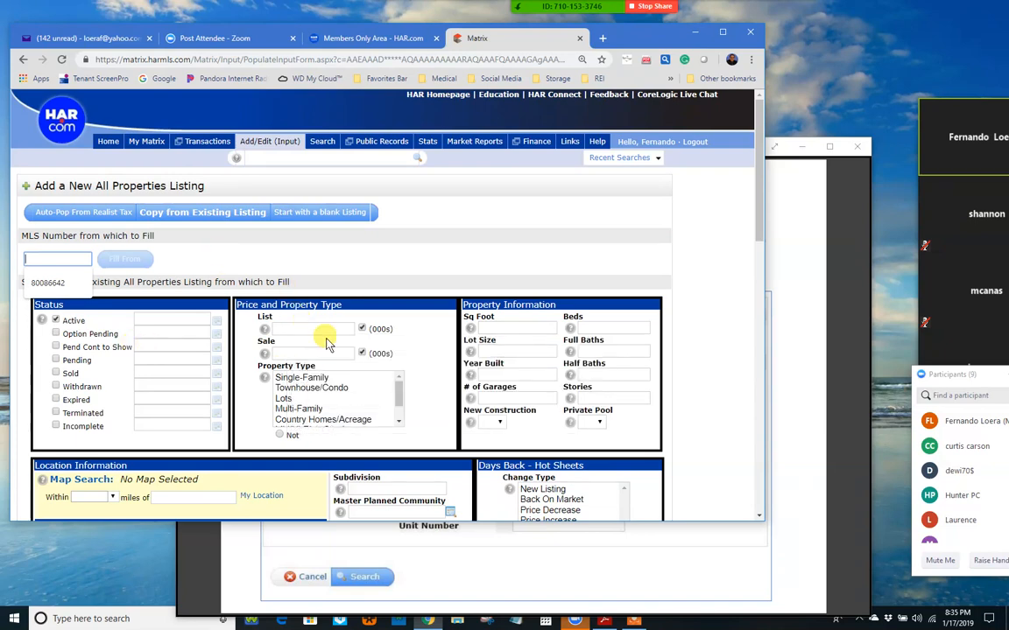
mouse_move(759, 200)
mouse_down()
mouse_move(760, 254)
mouse_move(758, 194)
mouse_up()
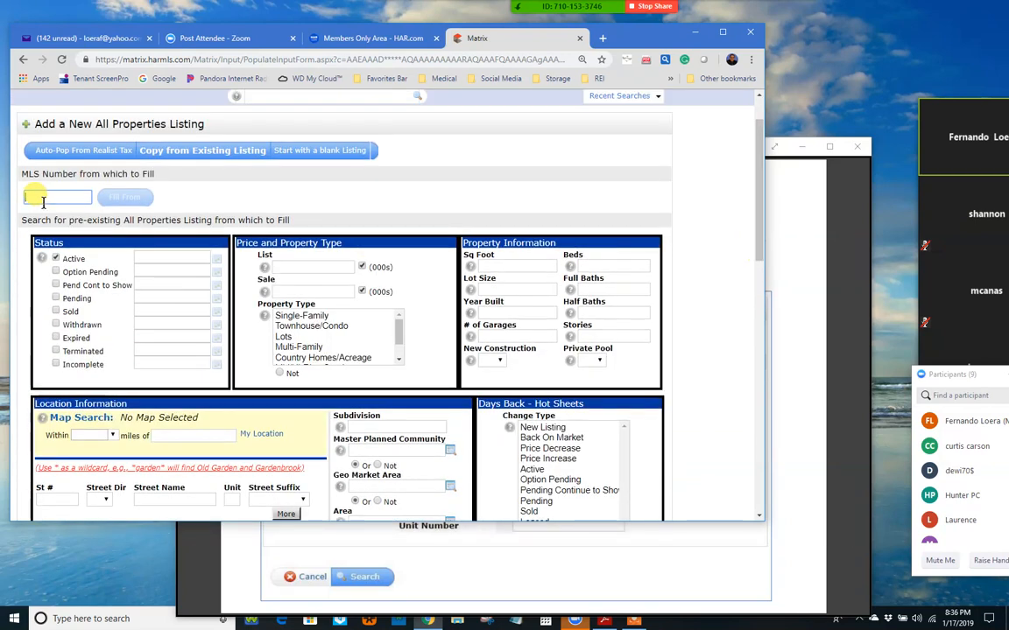
Step: Pick MLS number 80086642 from the autofill suggestions and fill the new listing from it
click(43, 197)
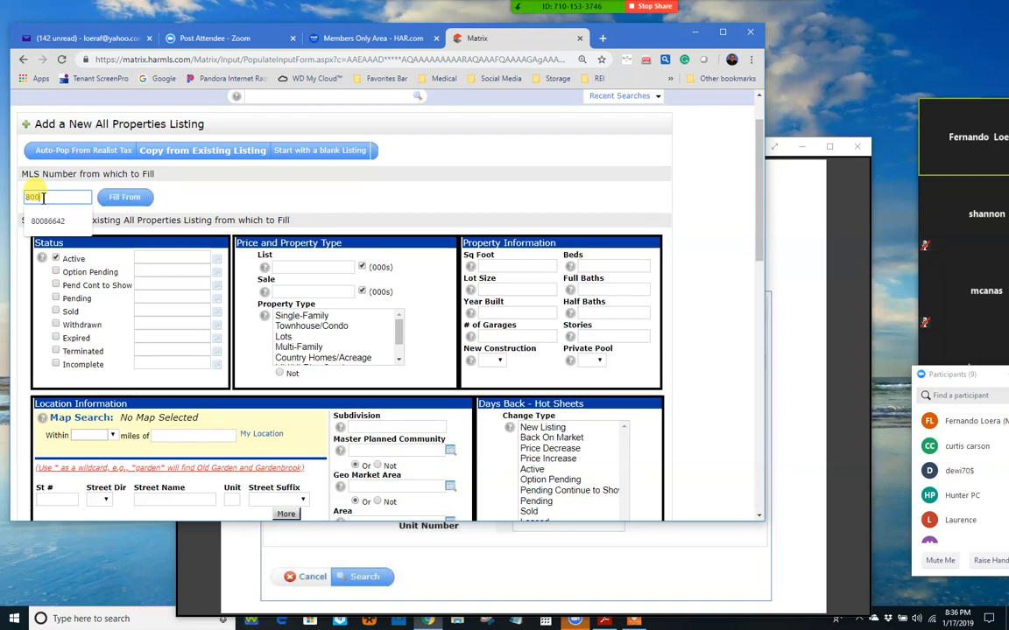
click(40, 222)
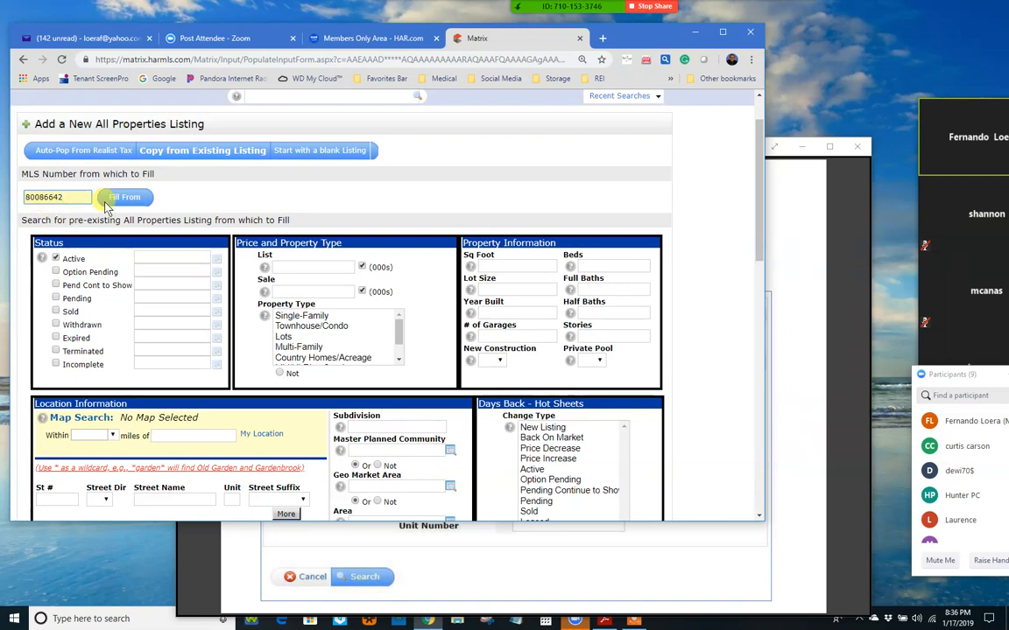
double_click(54, 199)
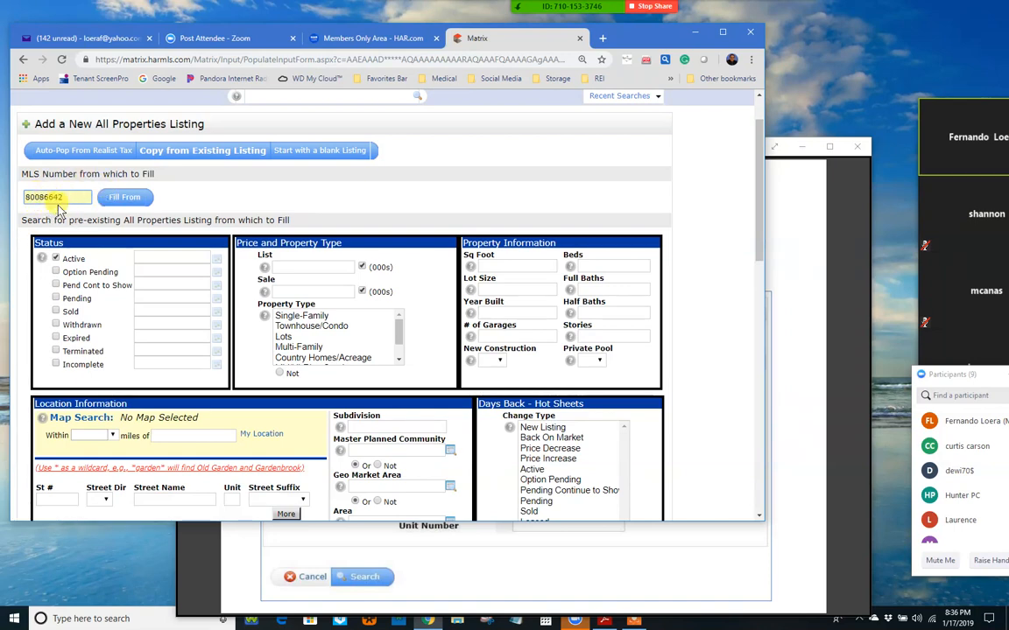
click(130, 200)
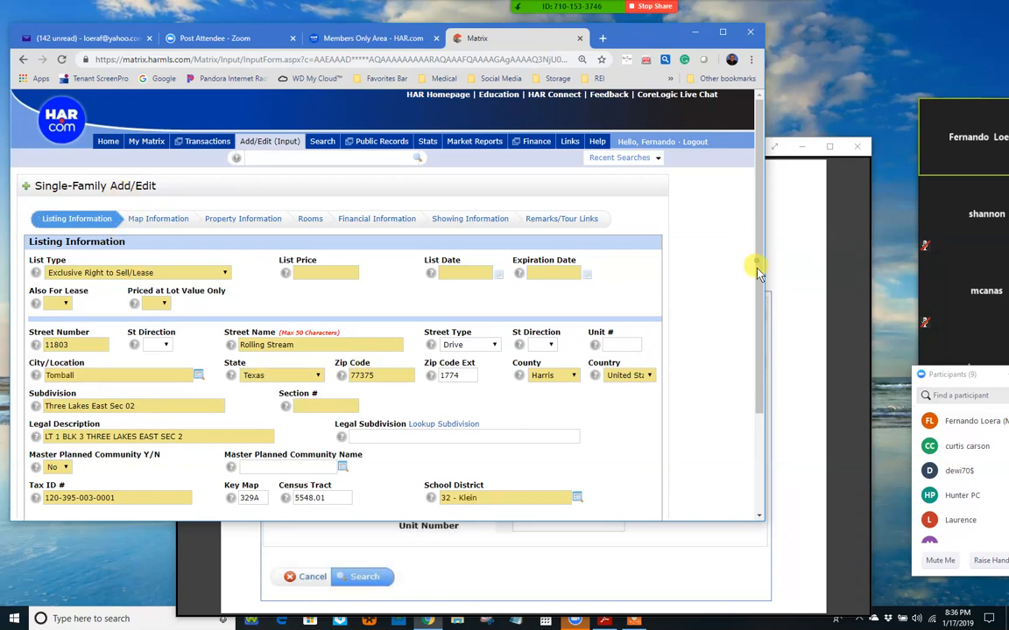
drag(757, 265, 759, 297)
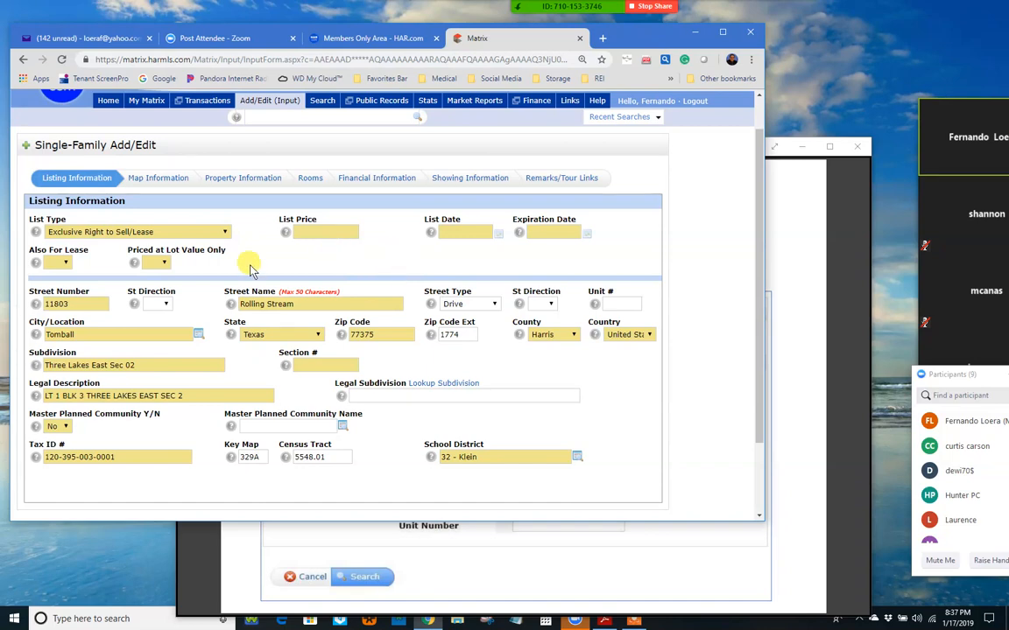
Step: Enter a List Price of 200000, then move on to the List Date and Expiration Date fields
click(316, 232)
text(18)
key(BackSpace)
text(200000)
click(452, 232)
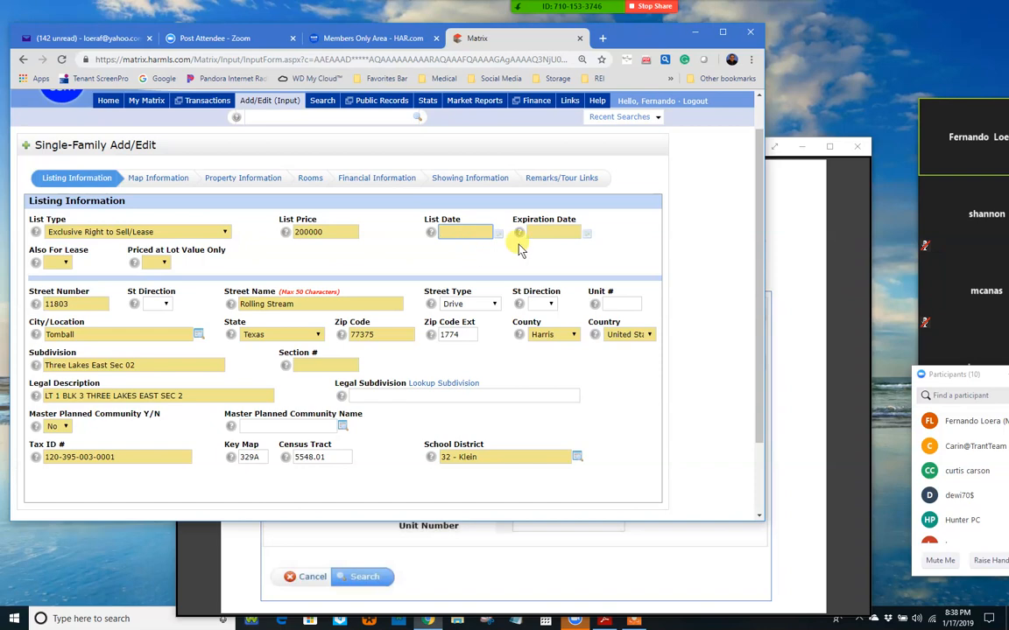
click(538, 231)
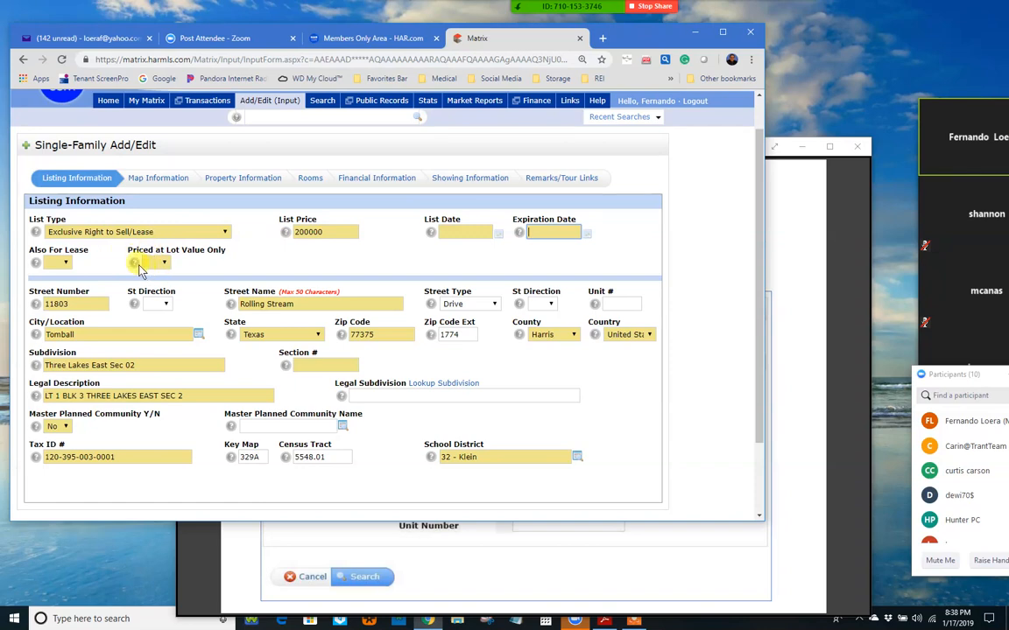
click(64, 265)
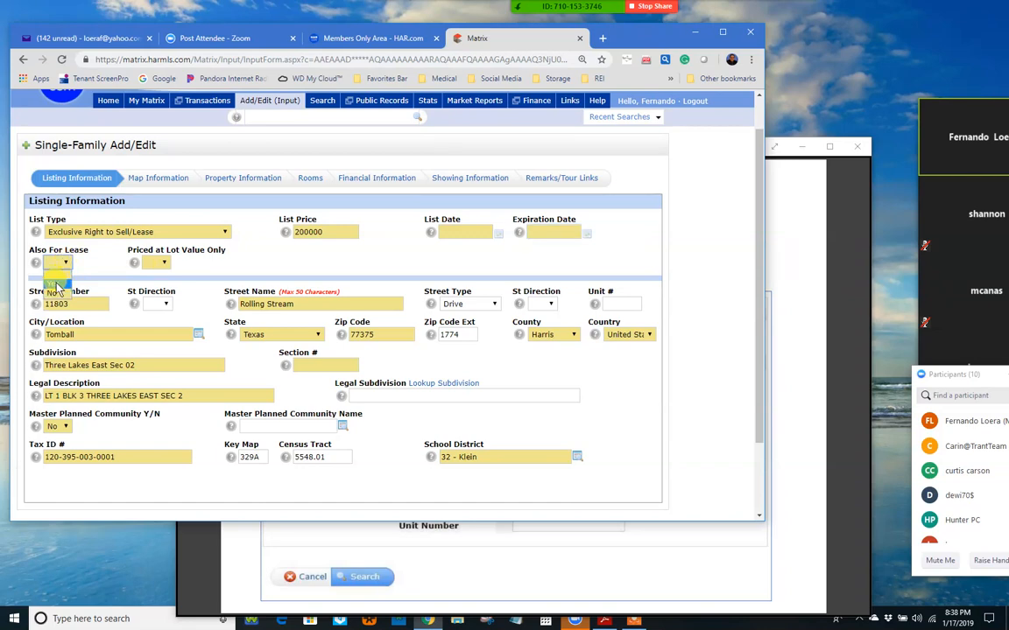
click(104, 273)
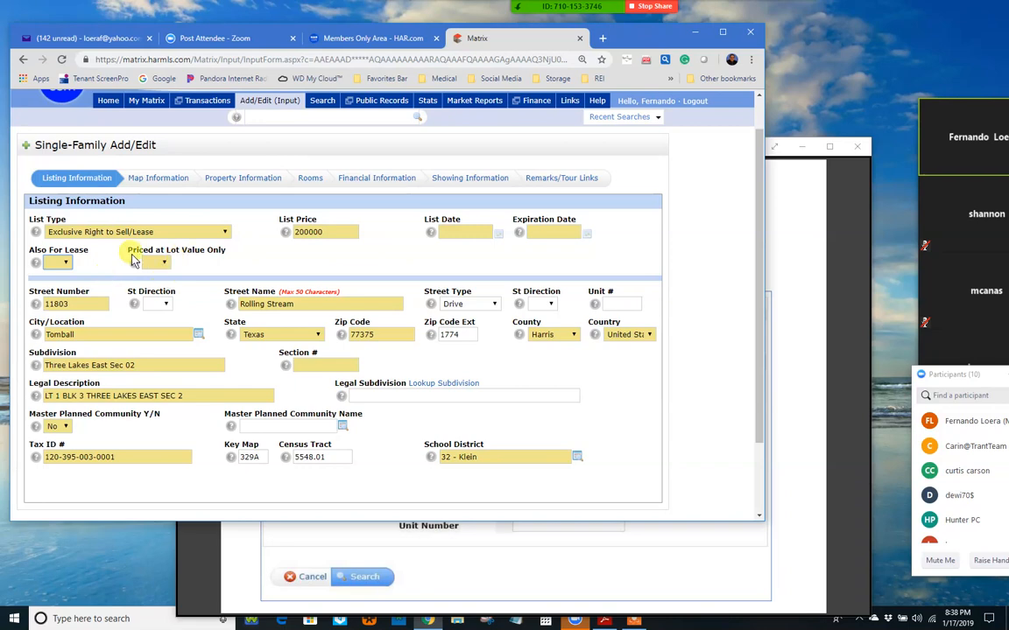
key(y)
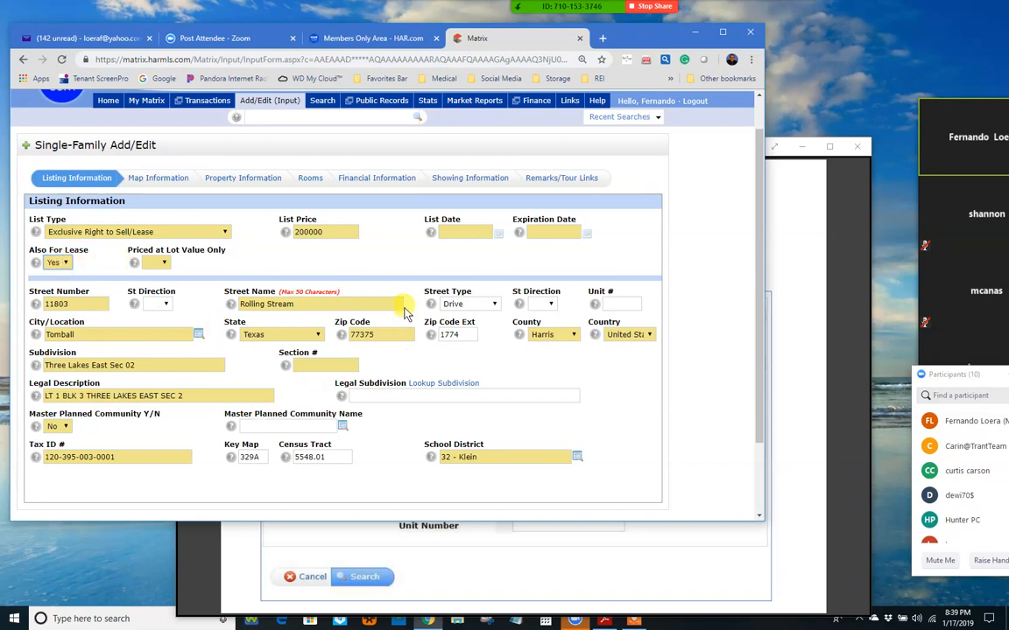
click(160, 184)
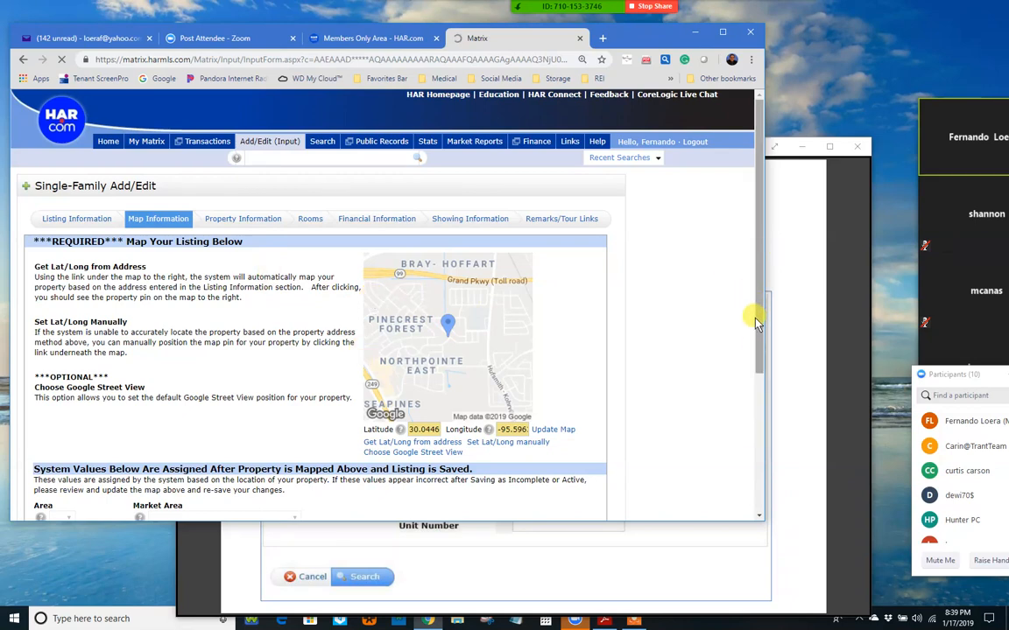
scroll(760, 328, down, 2)
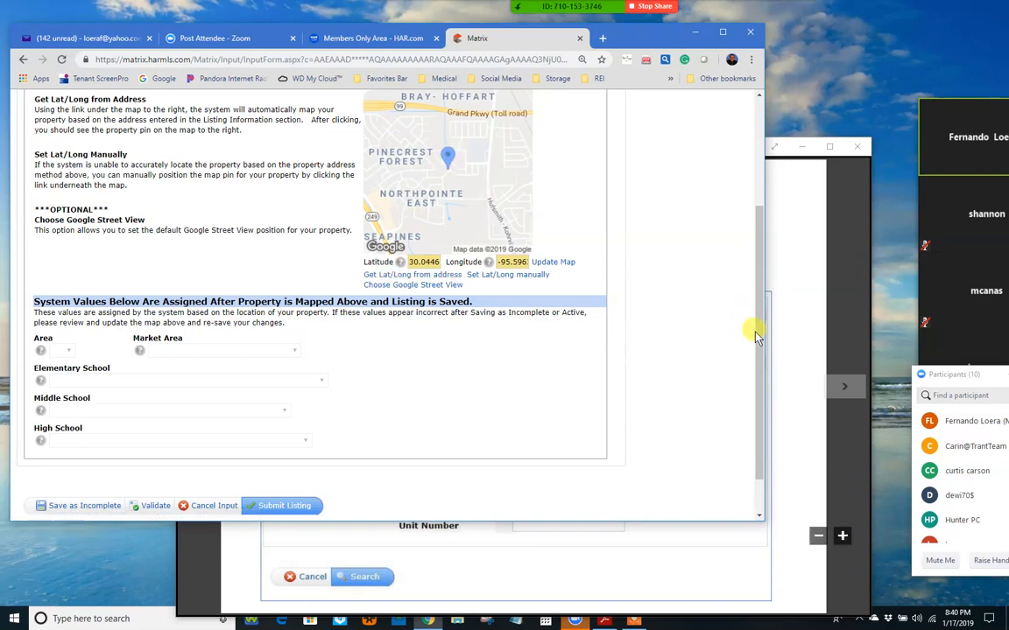
drag(758, 325, 738, 275)
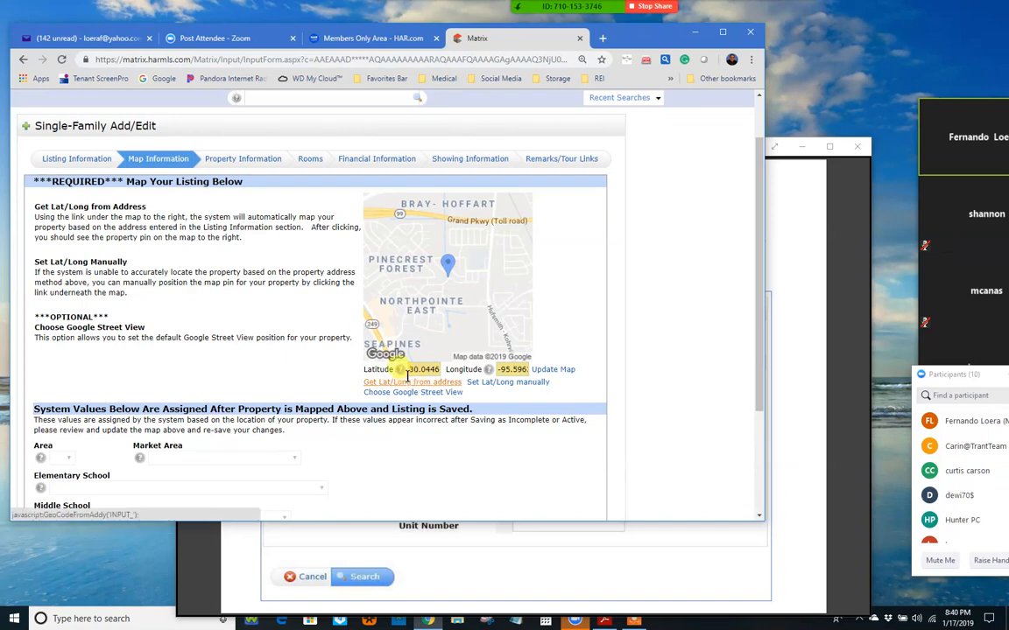
Step: On Property Information, set SqFt Source to Appraisal District and scroll down the form
click(237, 165)
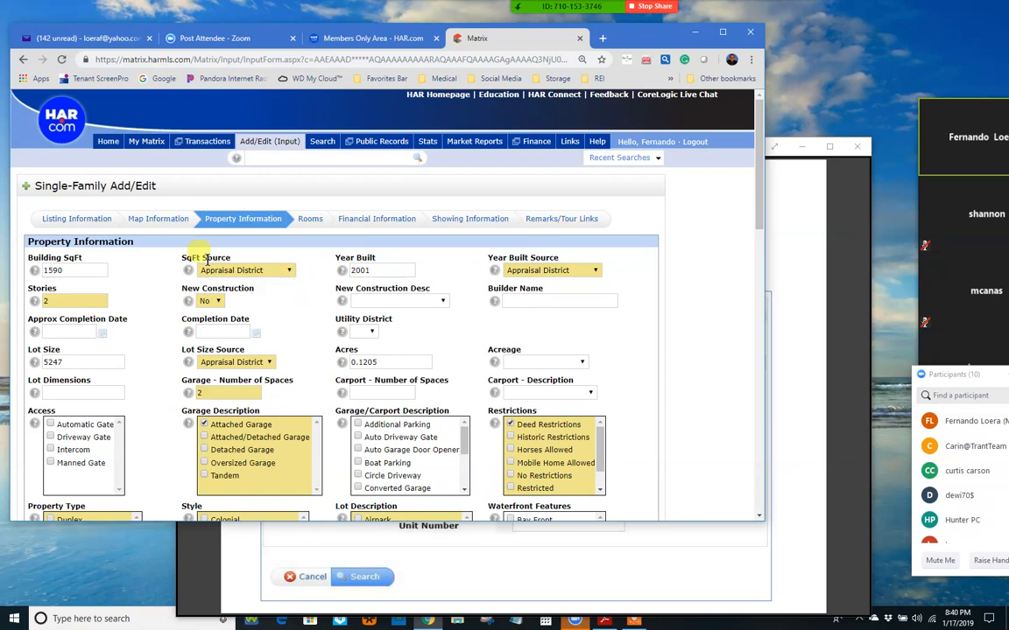
click(290, 272)
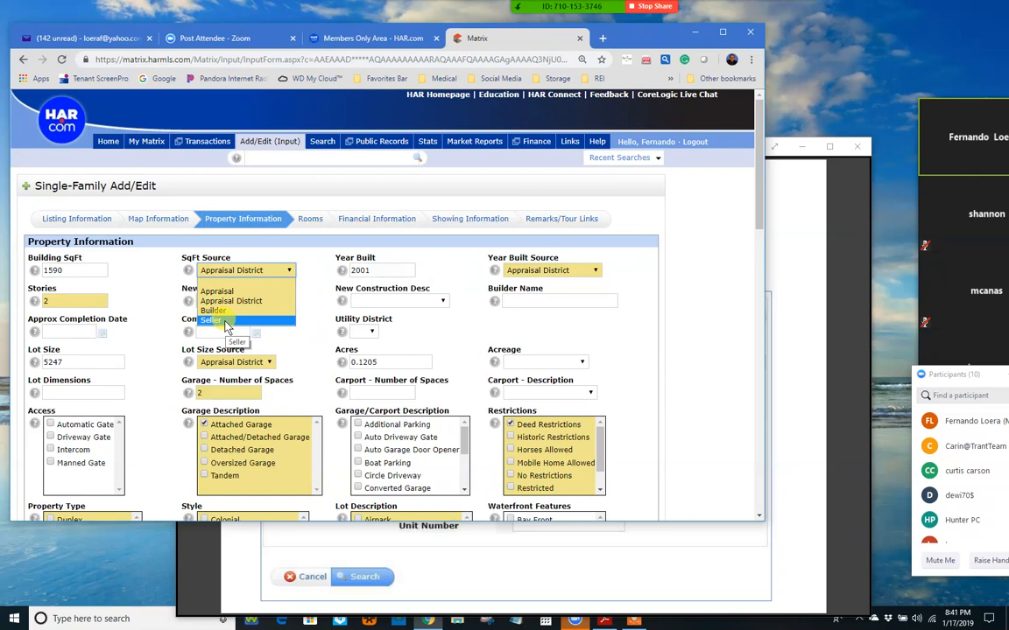
key(Up)
key(Up)
key(Up)
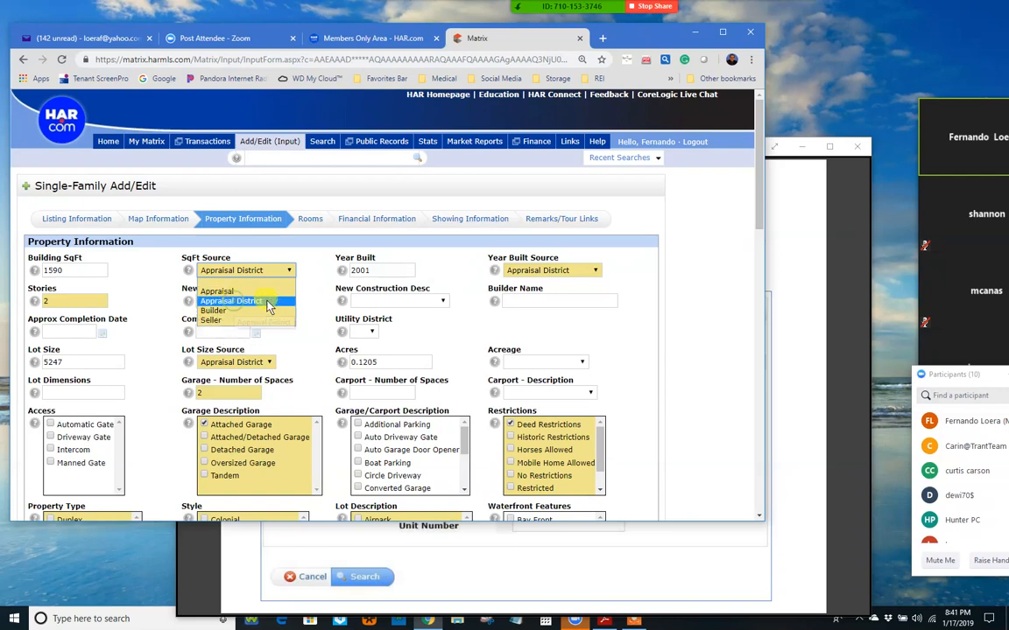
click(268, 302)
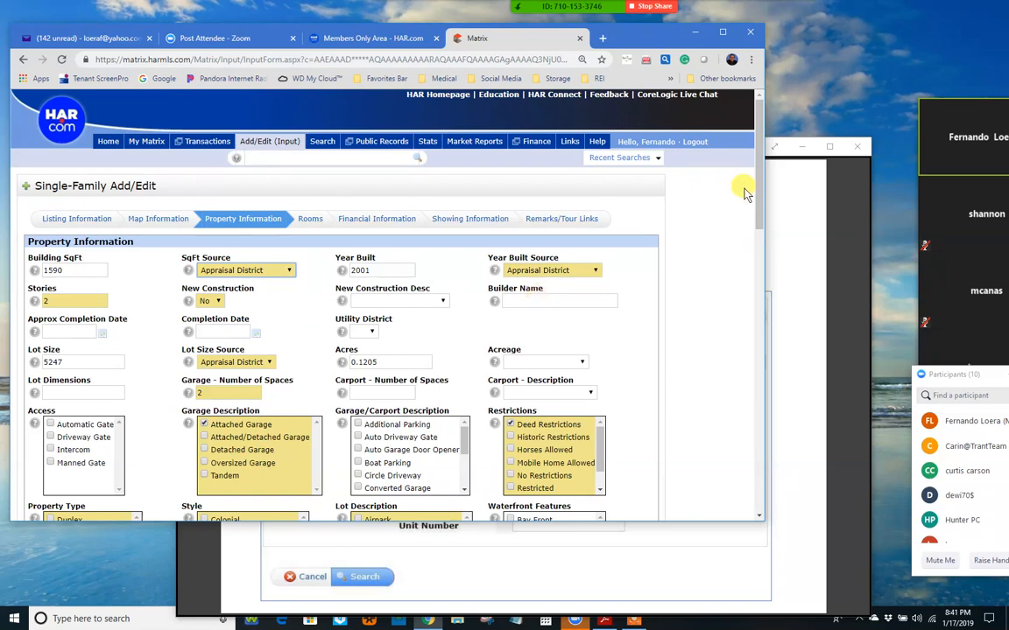
scroll(743, 209, down, 1)
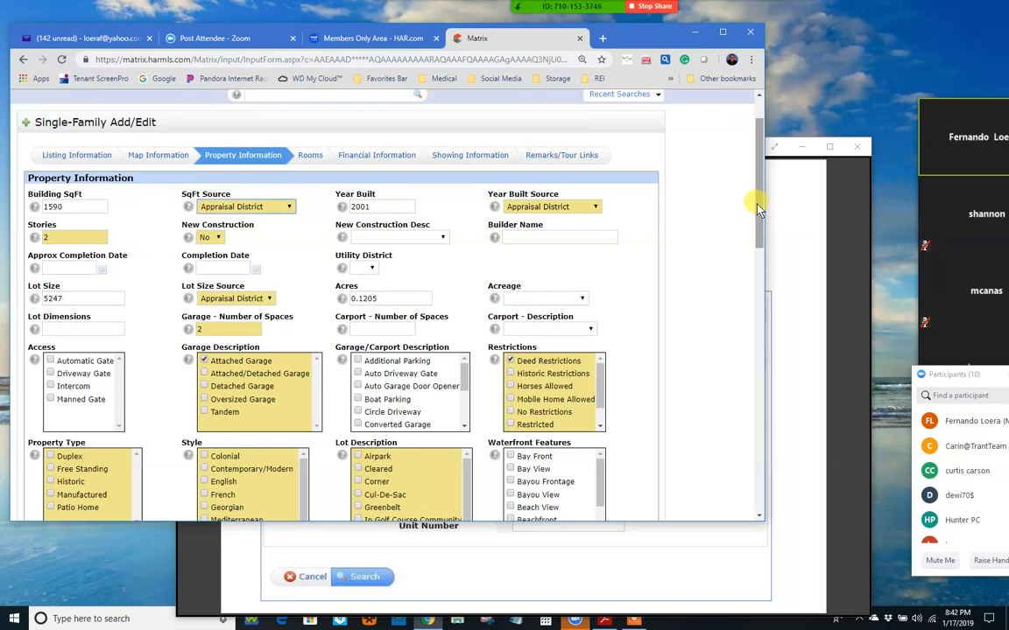
click(761, 282)
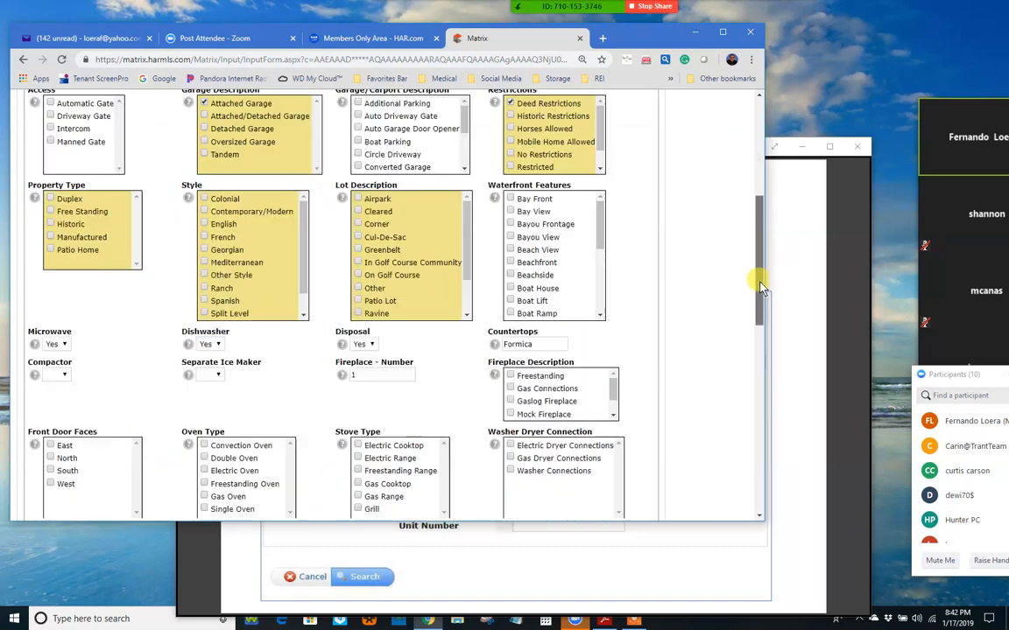
drag(761, 286, 759, 263)
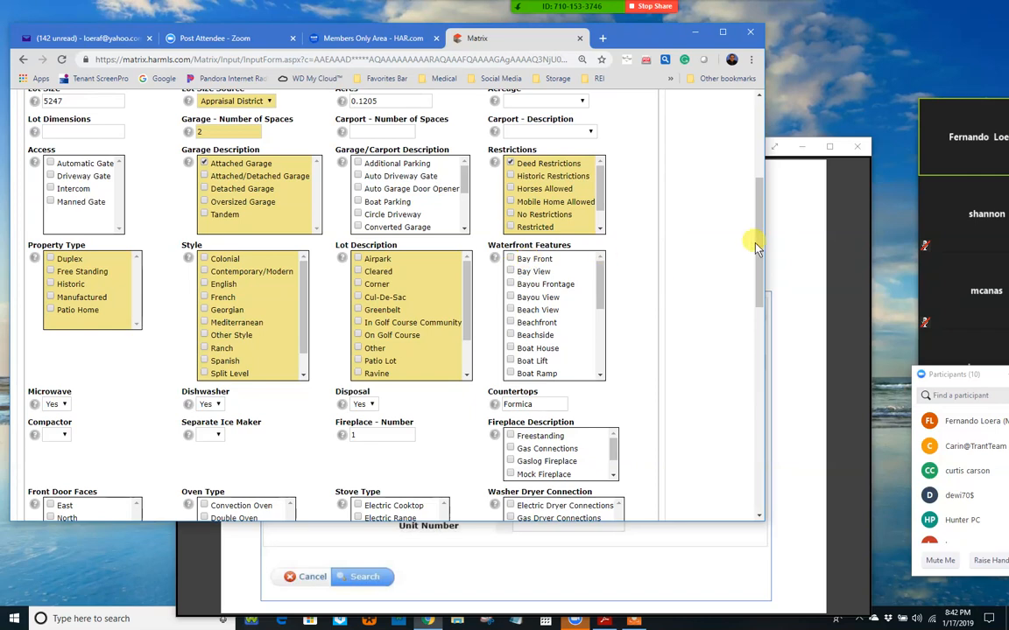
drag(758, 248, 762, 296)
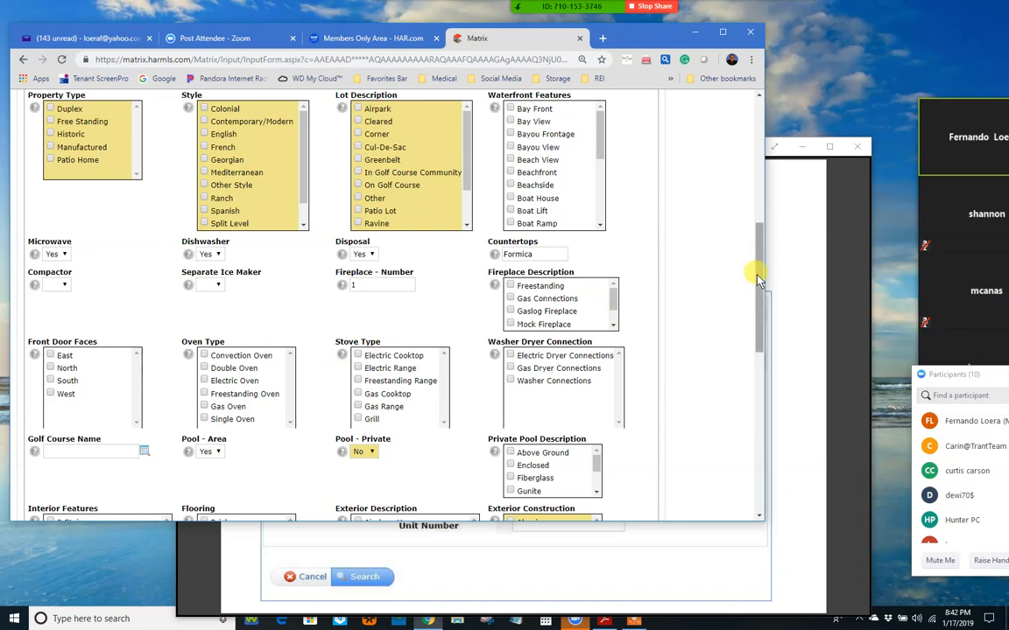
scroll(758, 315, down, 2)
scroll(770, 335, down, 3)
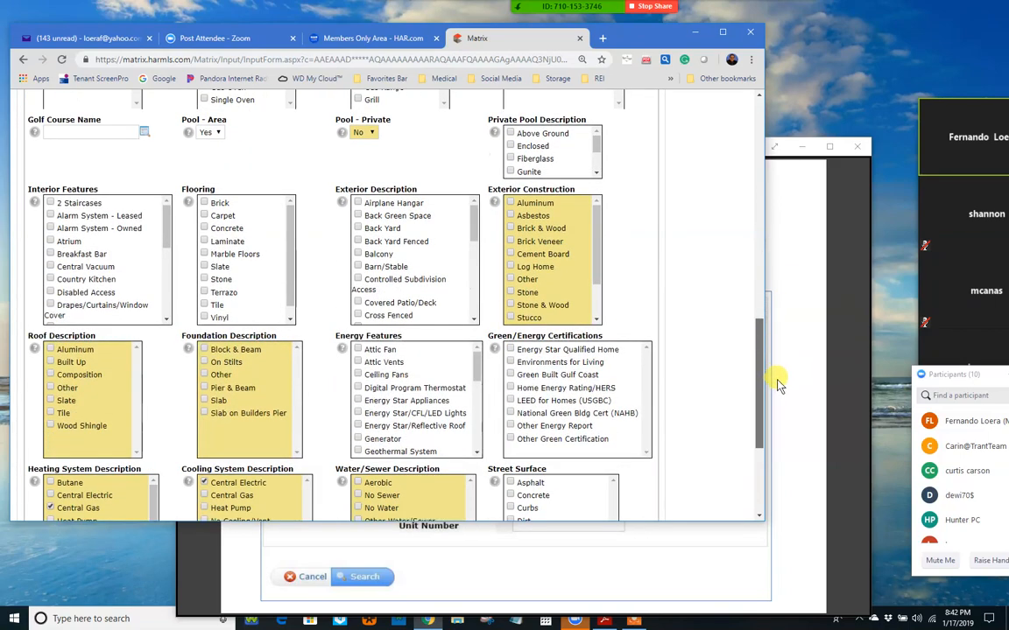
scroll(777, 383, down, 1)
scroll(776, 411, down, 1)
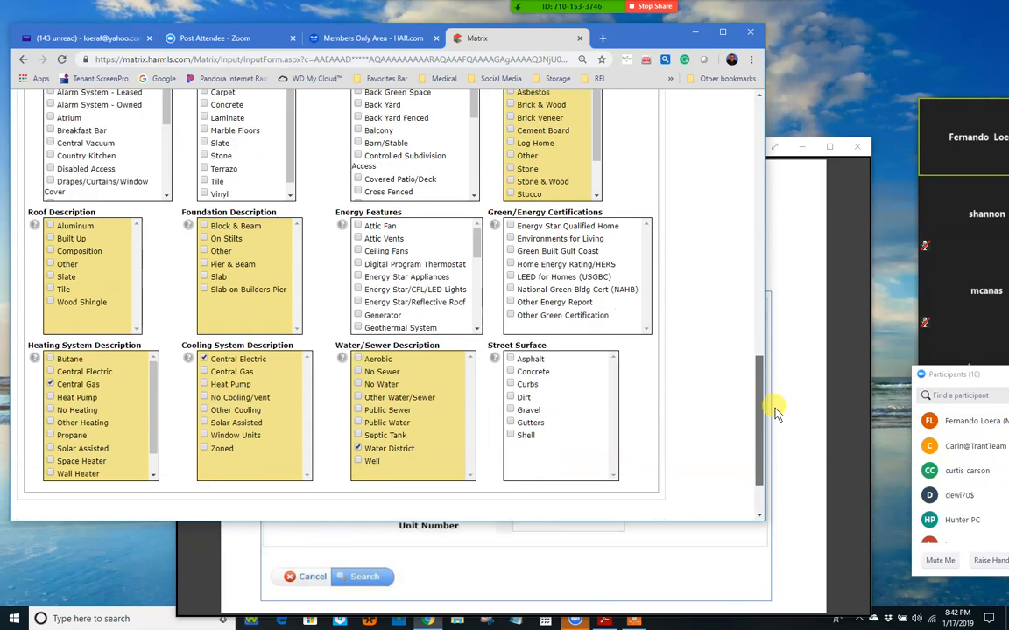
drag(775, 408, 726, 93)
scroll(307, 213, up, 1)
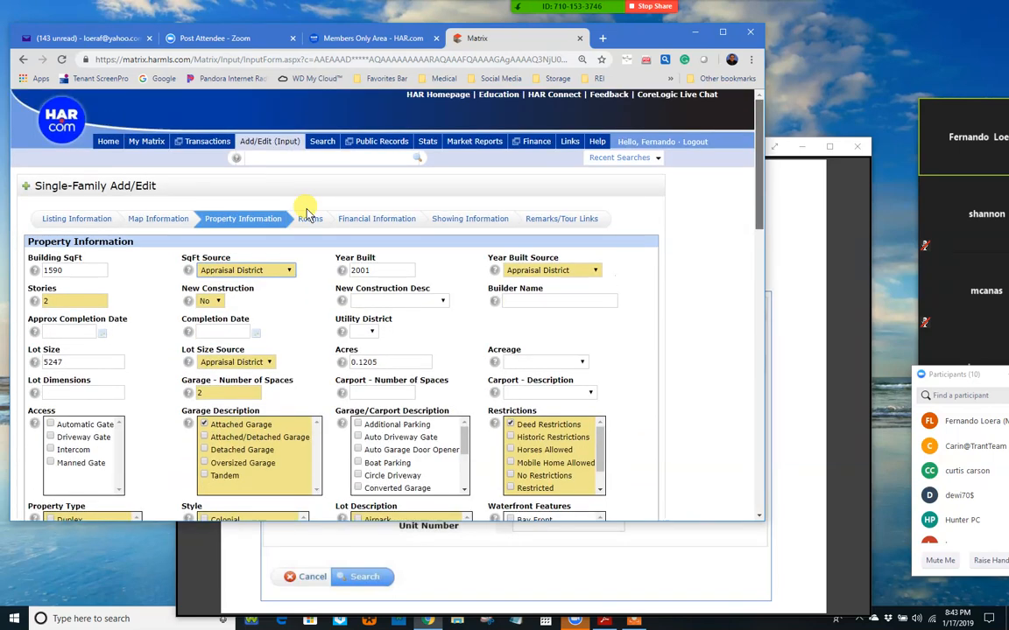
Step: Open the Rooms tab, add an extra empty room row, then delete it
click(308, 219)
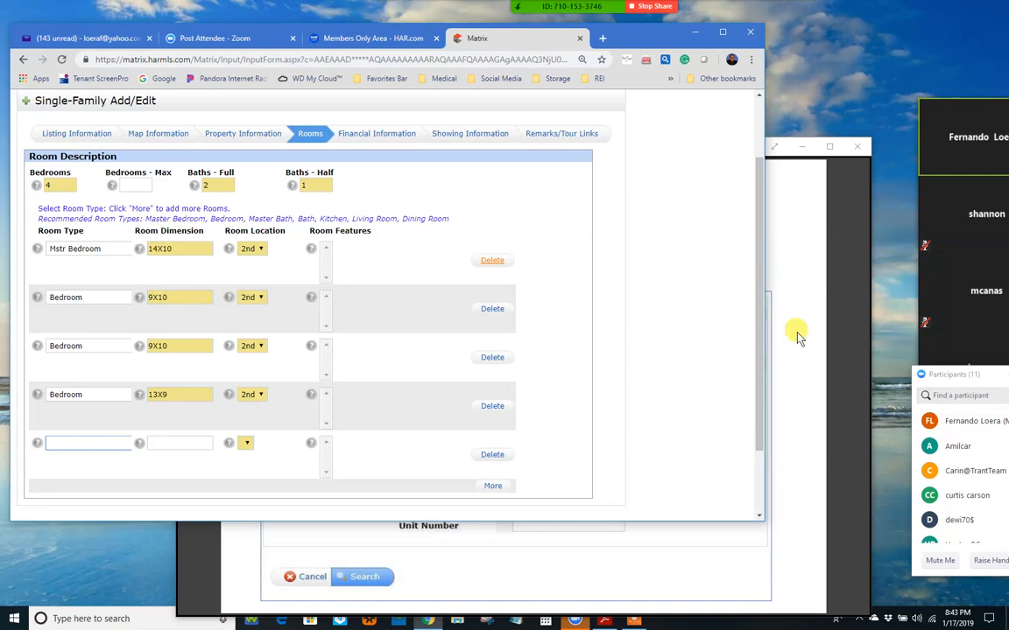
scroll(339, 337, down, 1)
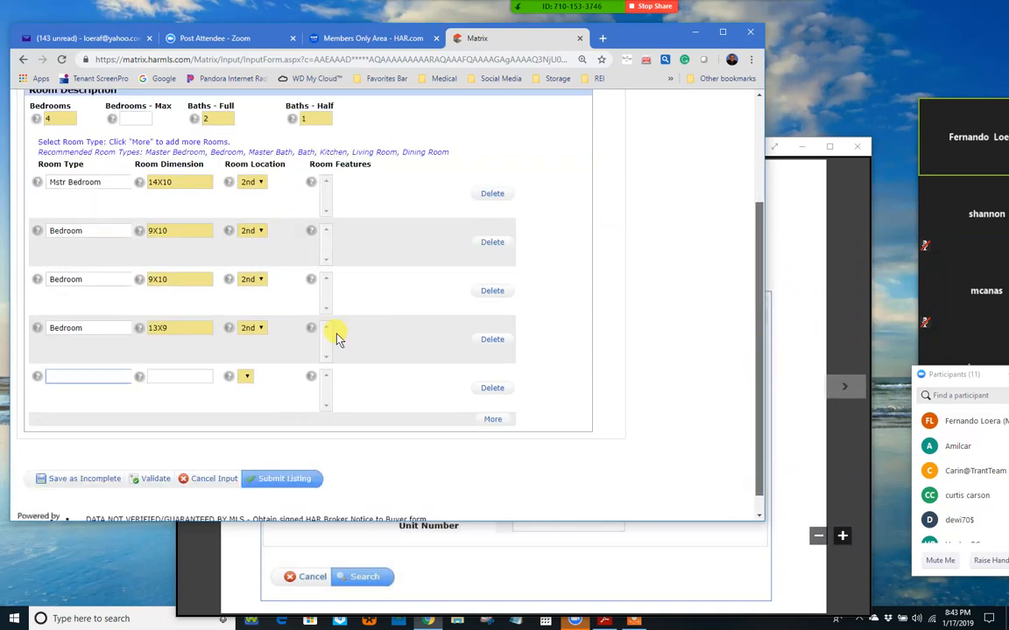
click(495, 419)
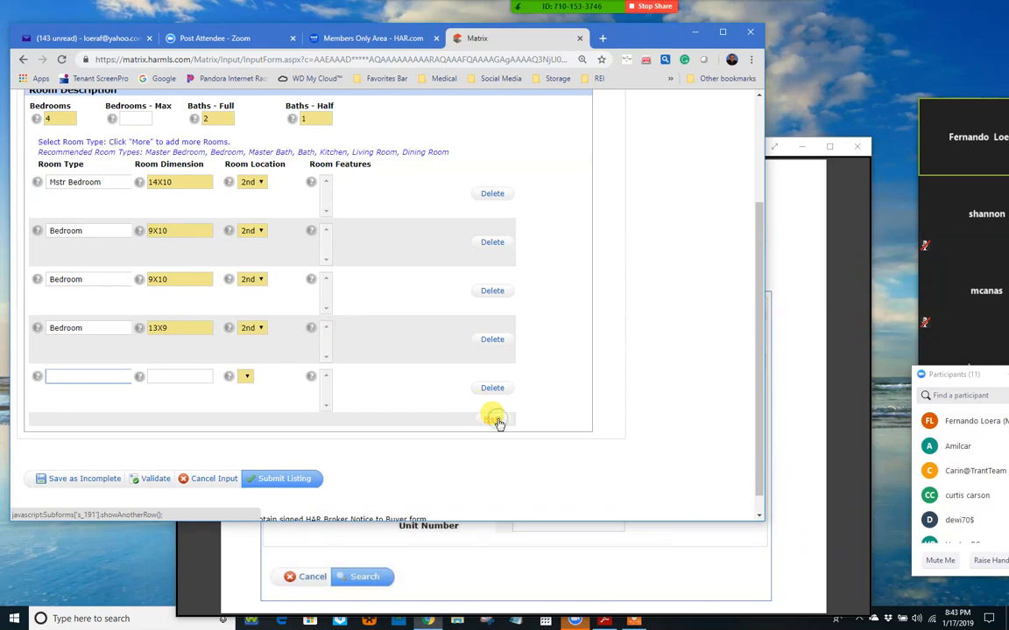
click(494, 421)
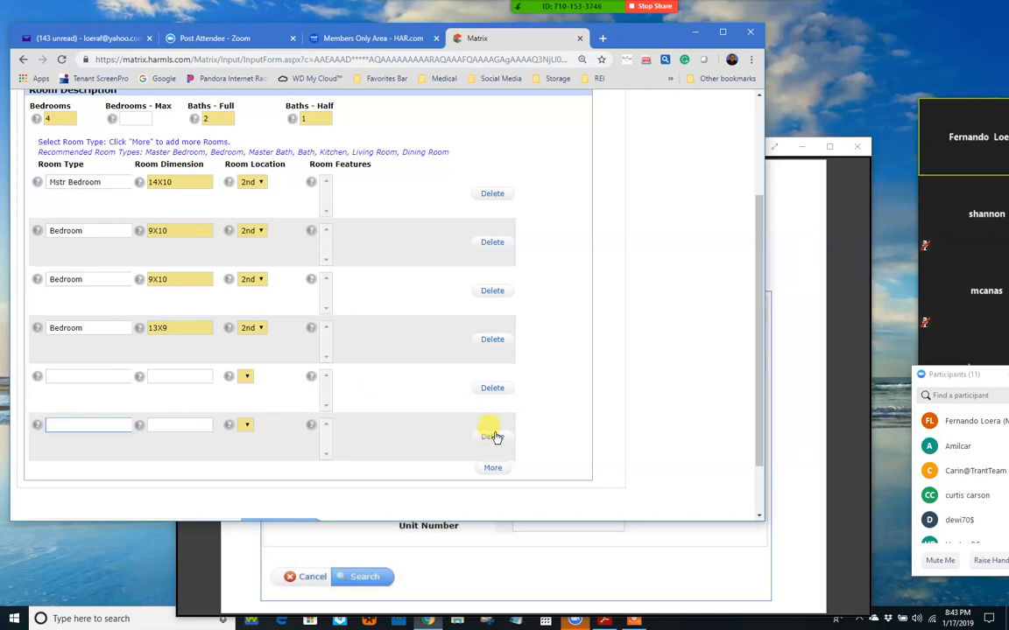
click(492, 388)
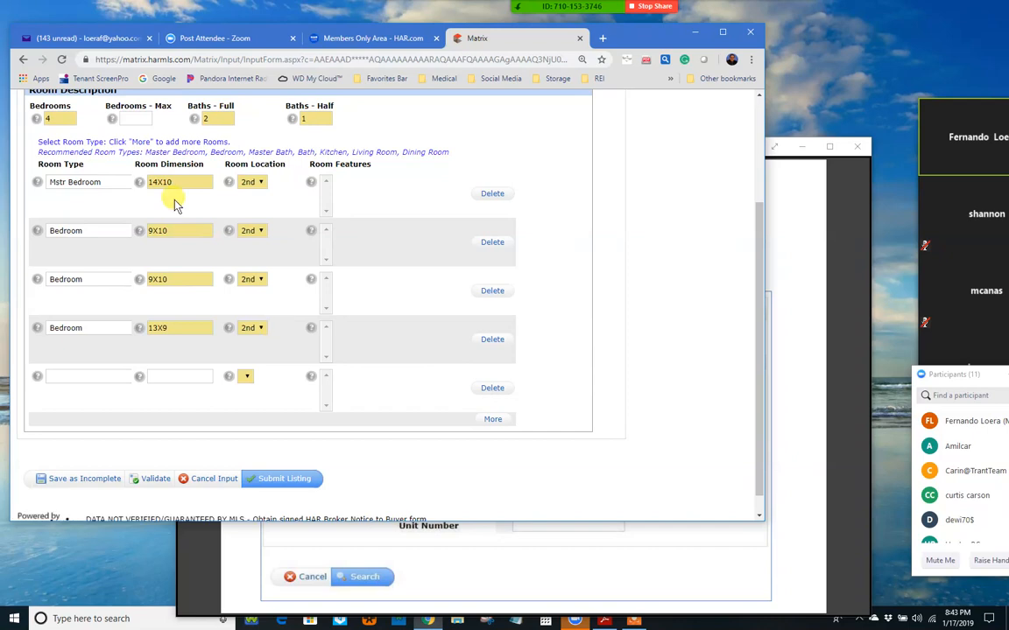
Step: Keep the master bedroom's Room Location set to the 2nd floor
click(261, 184)
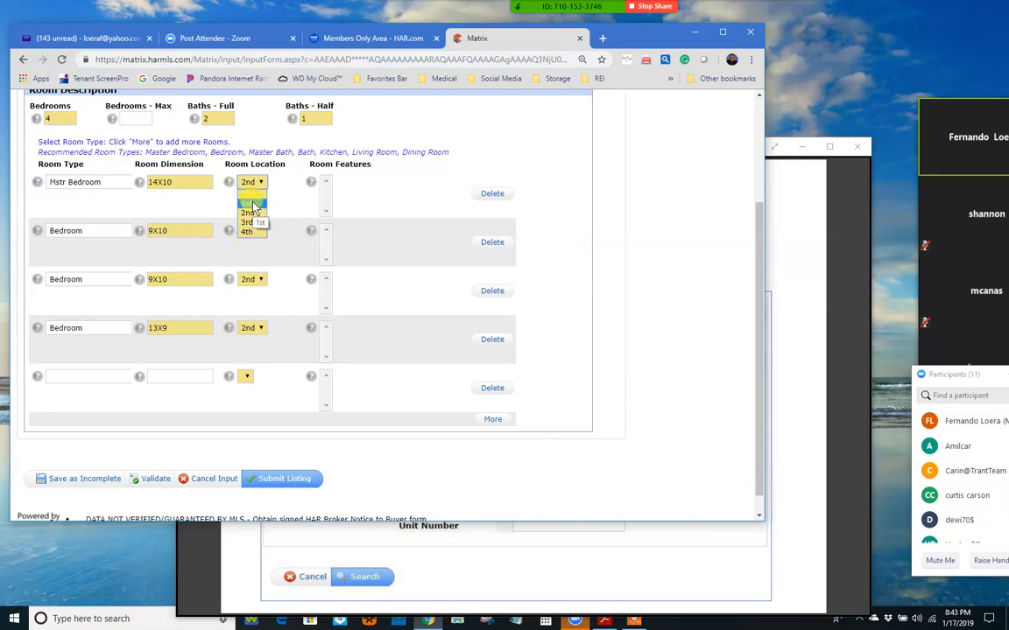
click(275, 196)
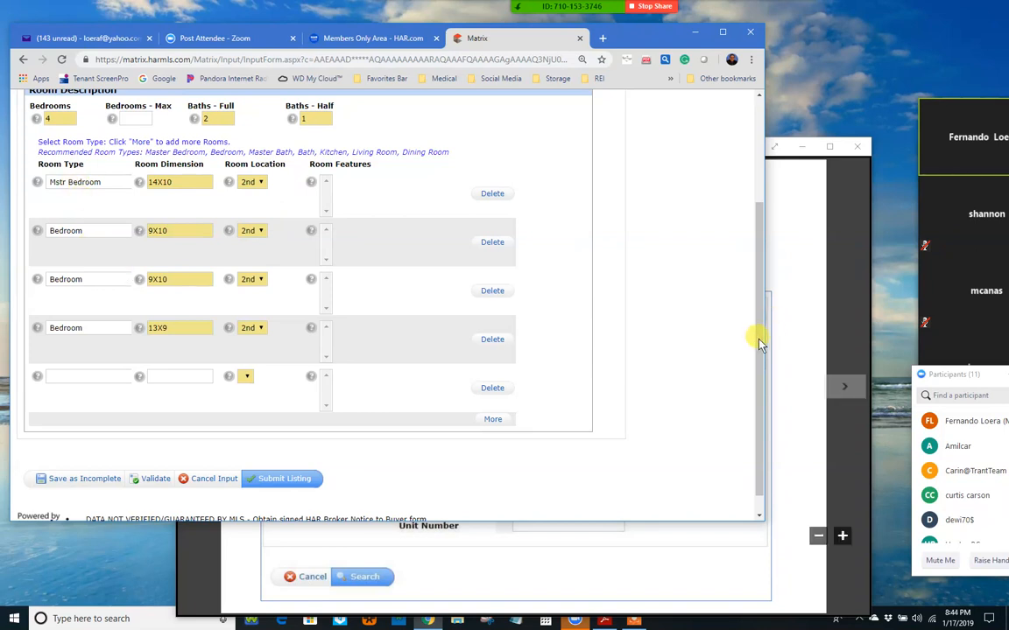
drag(760, 316, 759, 274)
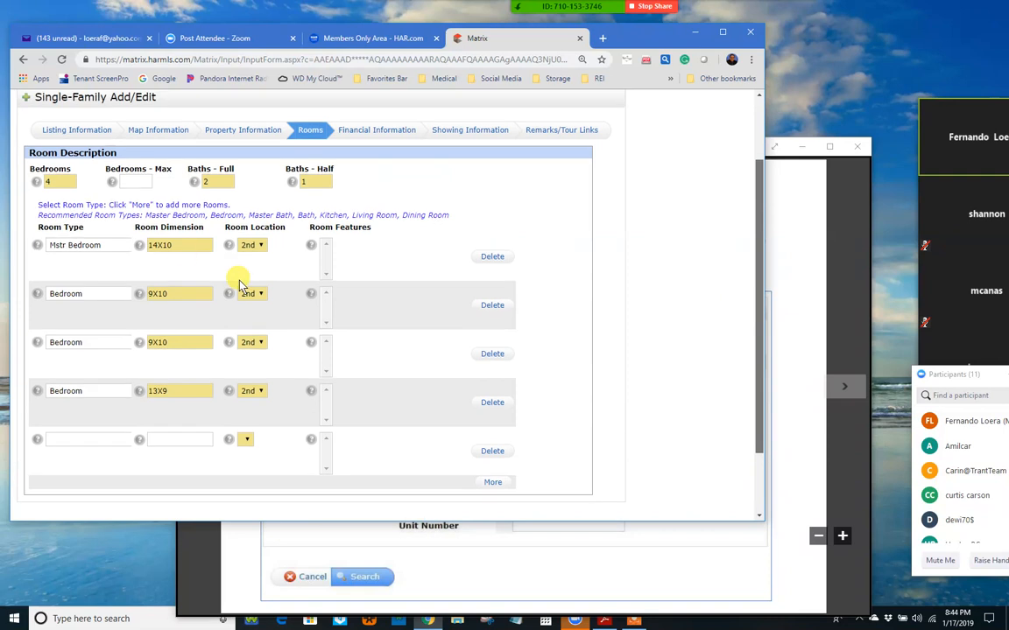
click(182, 247)
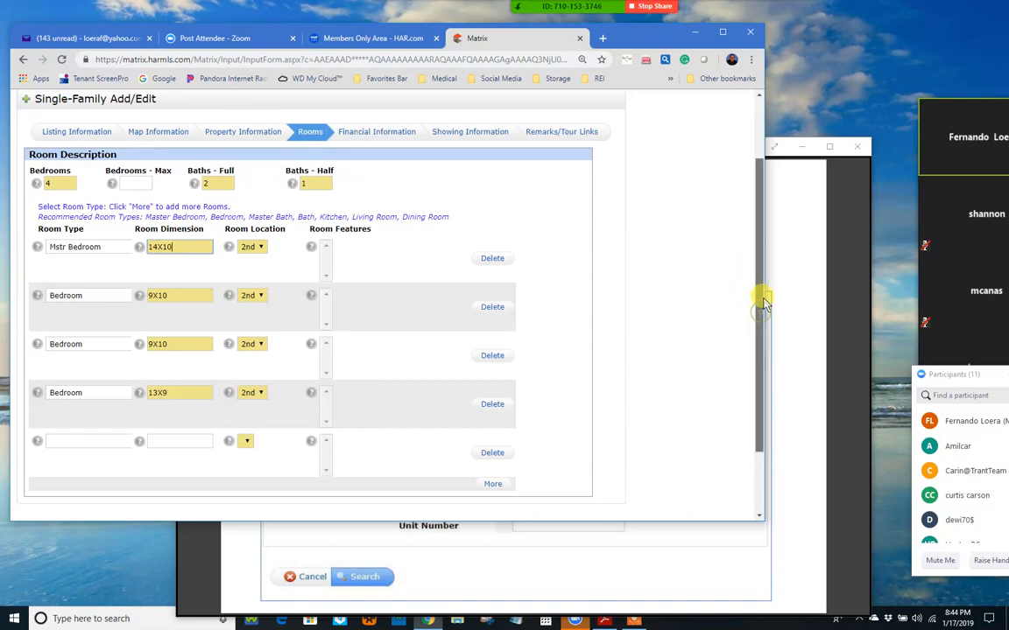
scroll(753, 288, up, 1)
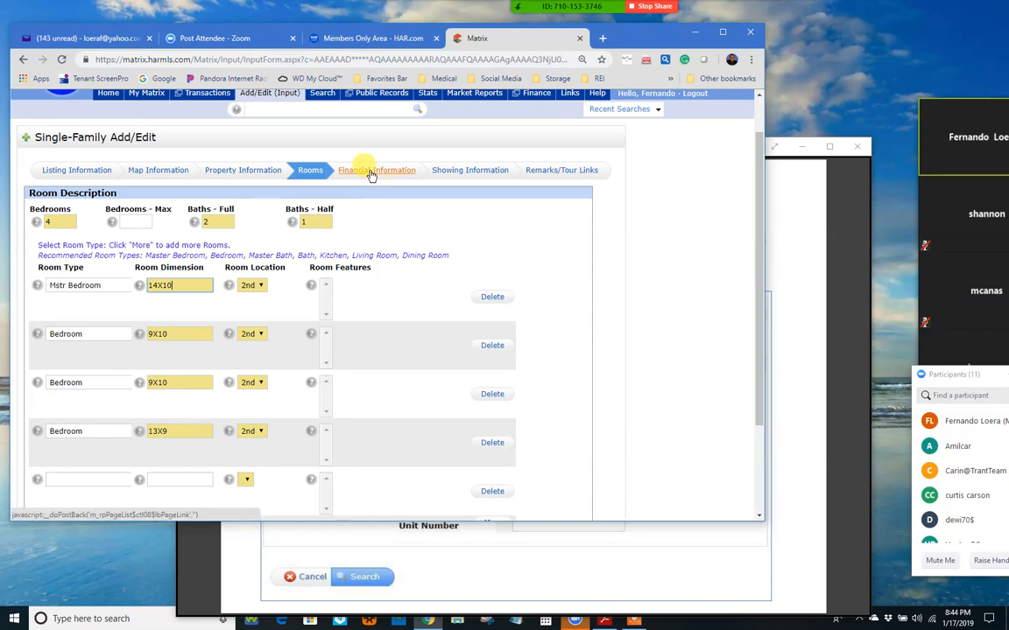
Step: On Financial Information, enter ACMI as Mandatory HOA/Mgmt Co Name and move to its Phone field
click(375, 173)
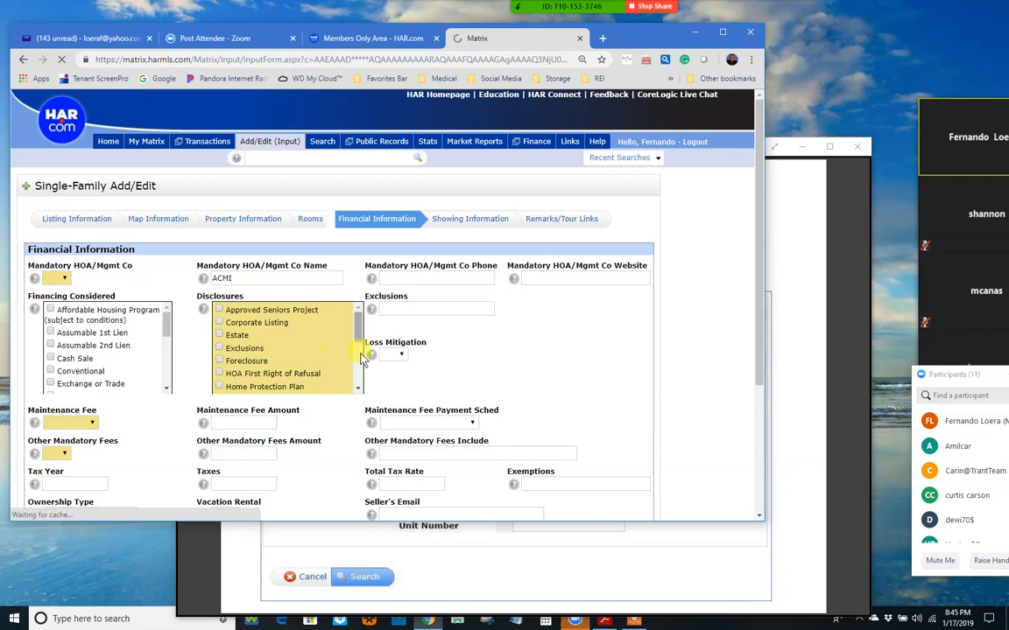
drag(359, 330, 358, 377)
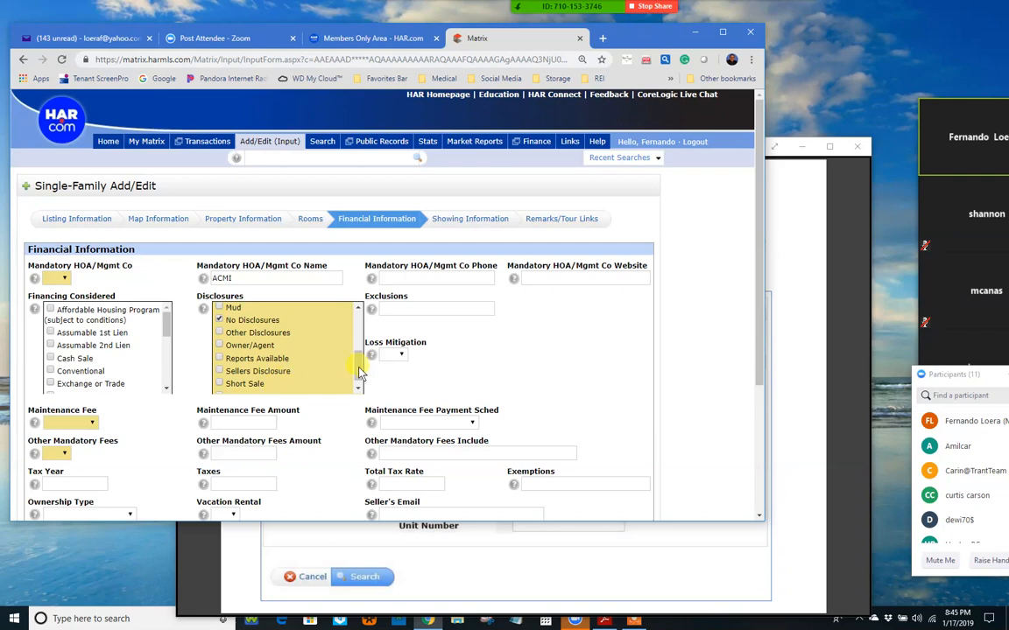
drag(358, 364, 266, 287)
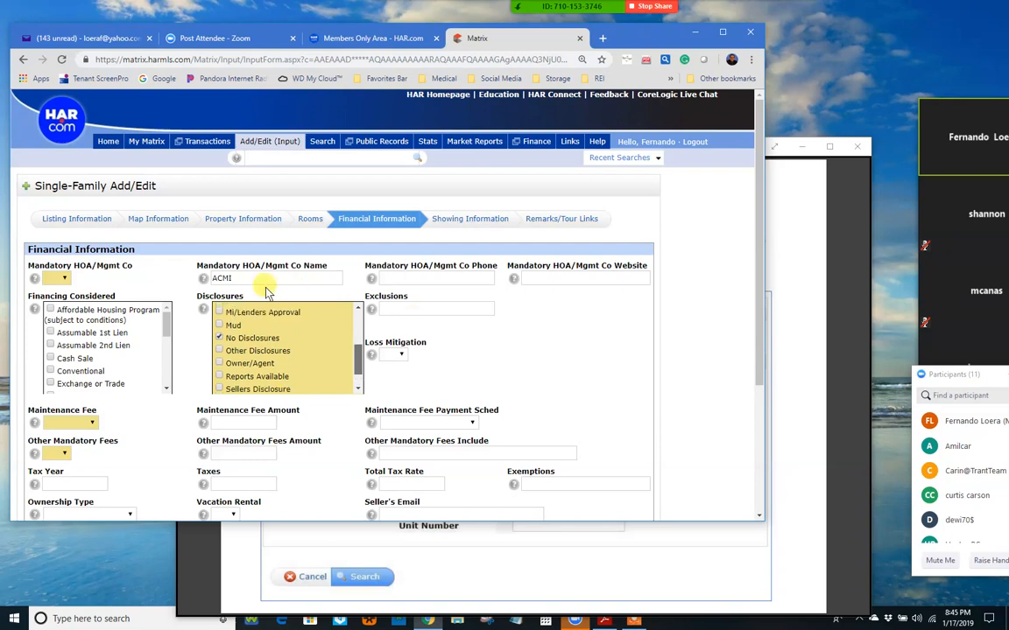
click(63, 279)
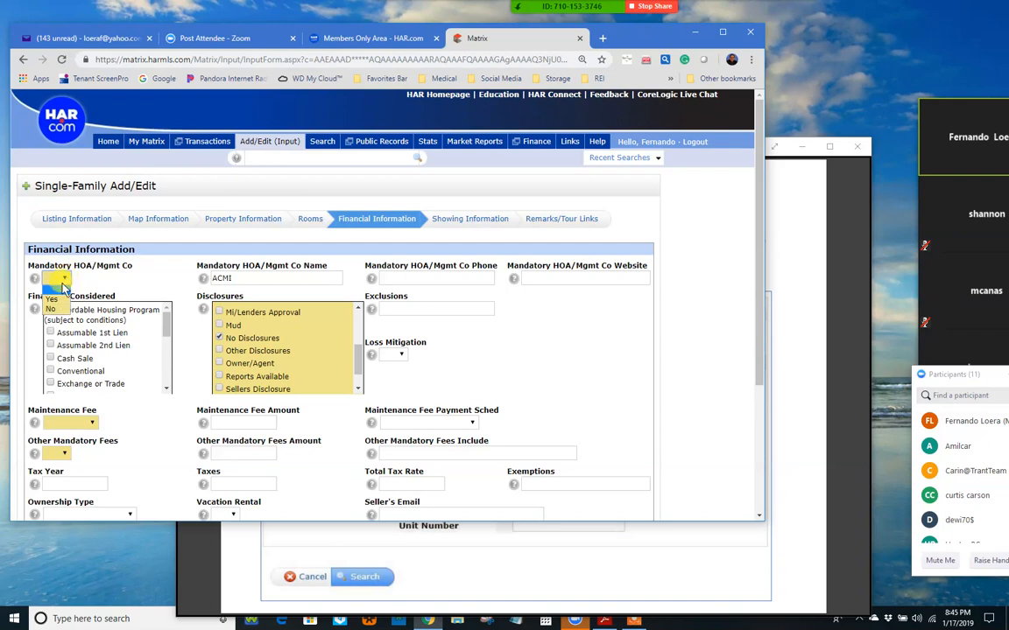
click(247, 274)
click(261, 274)
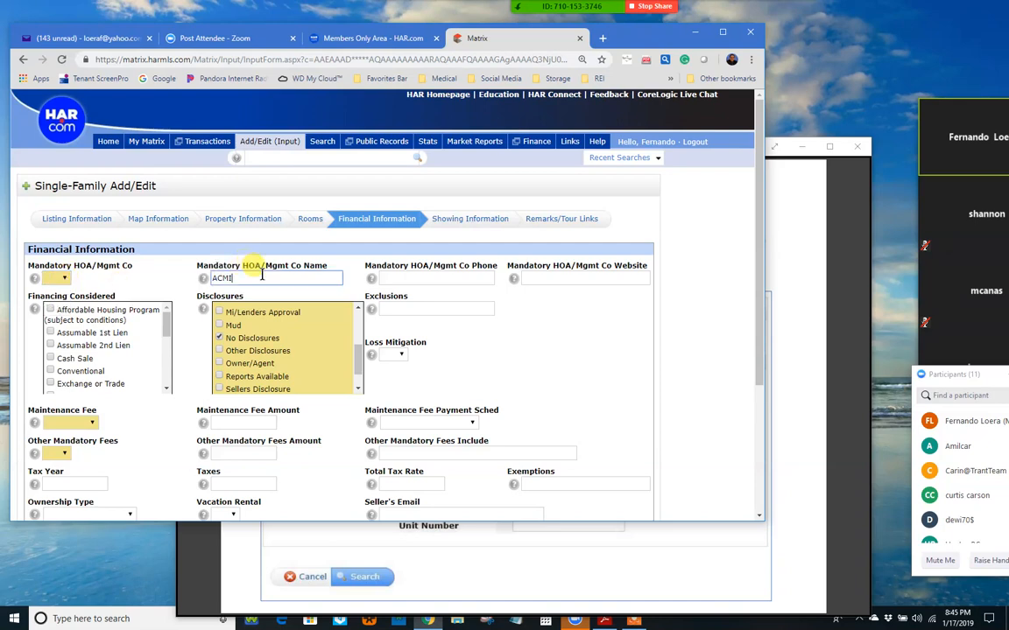
click(440, 279)
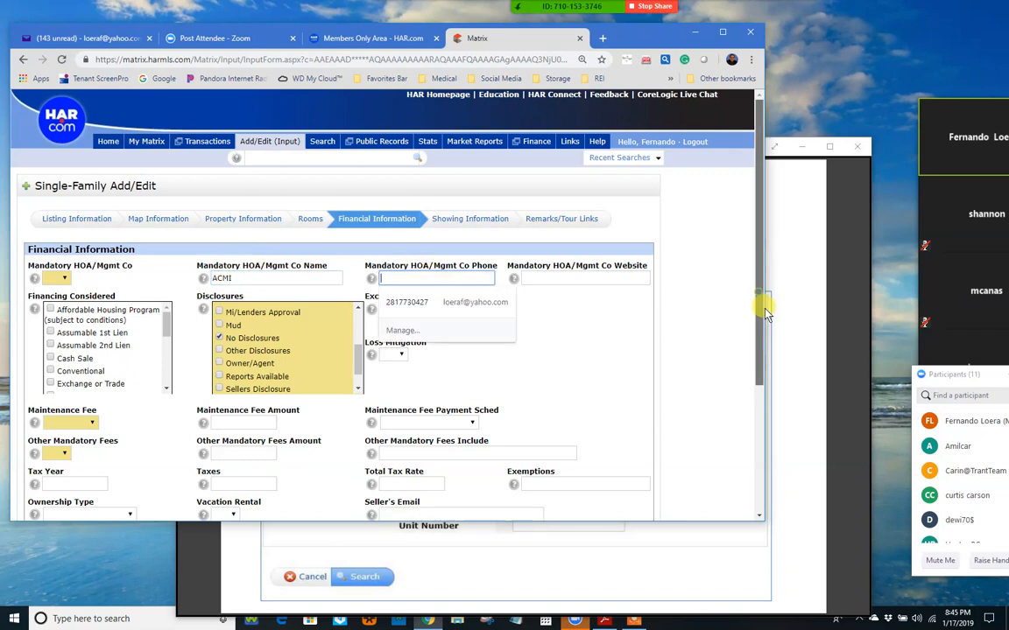
drag(764, 310, 766, 337)
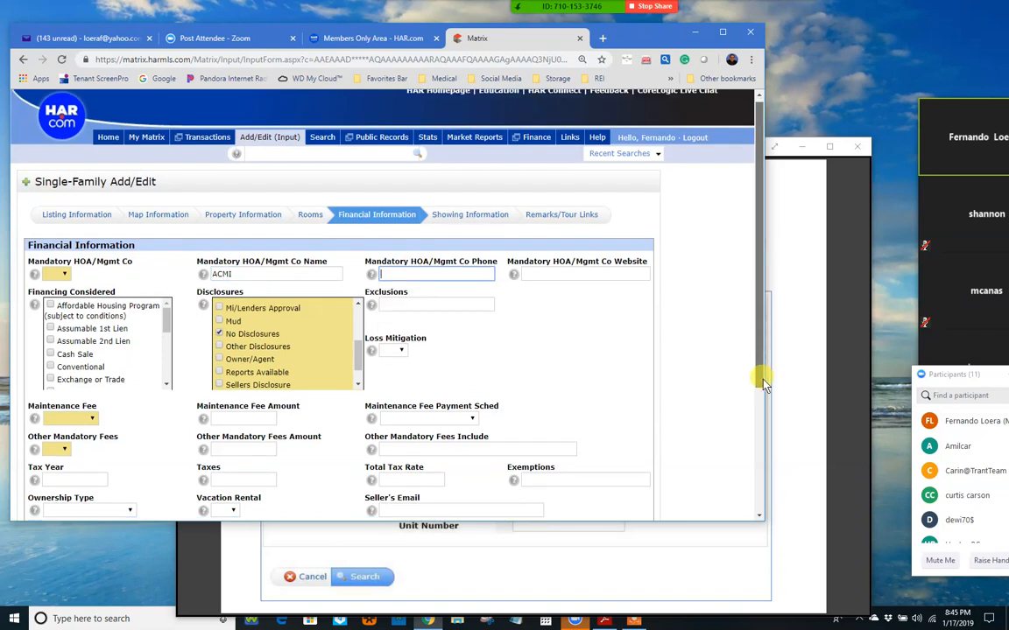
scroll(132, 403, down, 2)
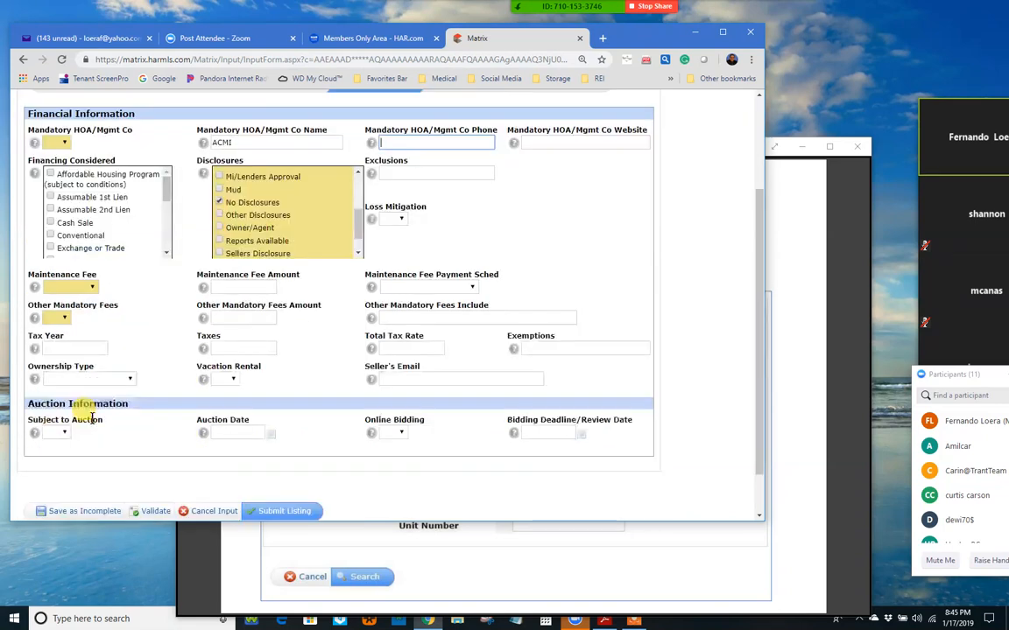
click(93, 289)
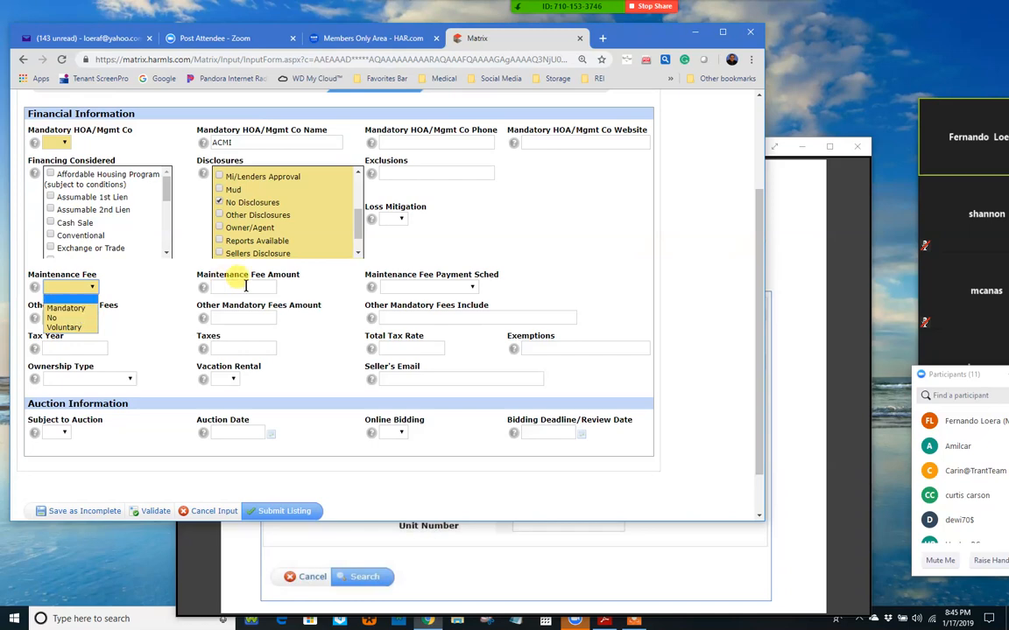
click(464, 287)
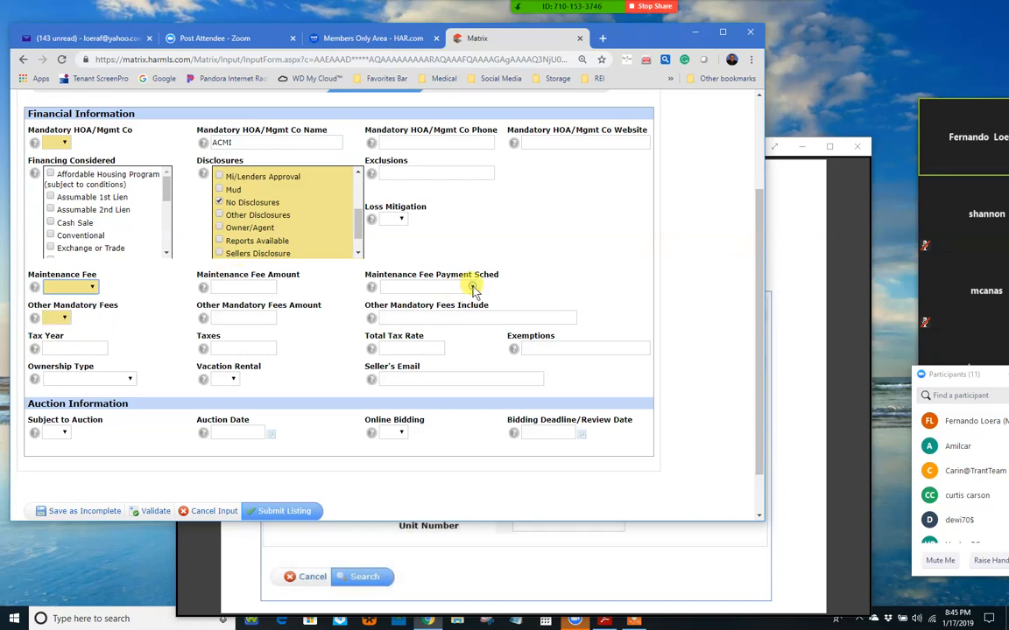
click(473, 288)
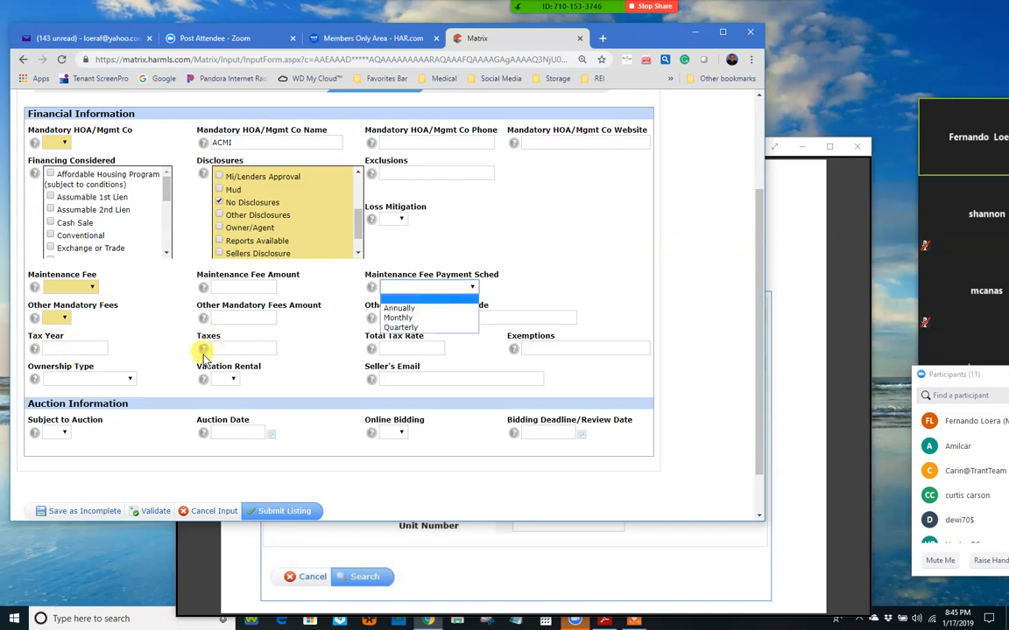
click(74, 347)
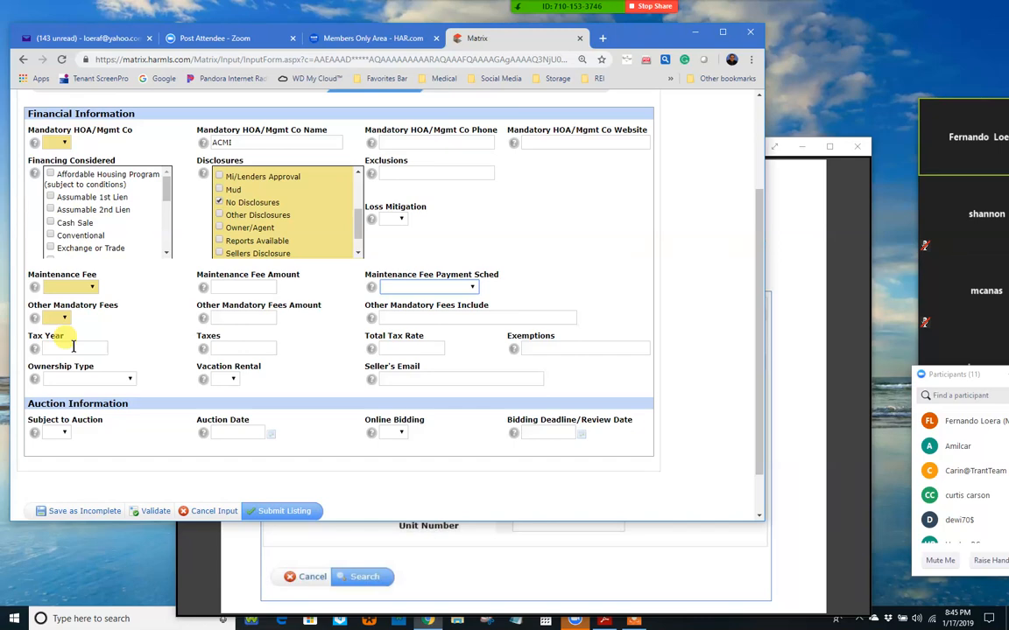
click(74, 347)
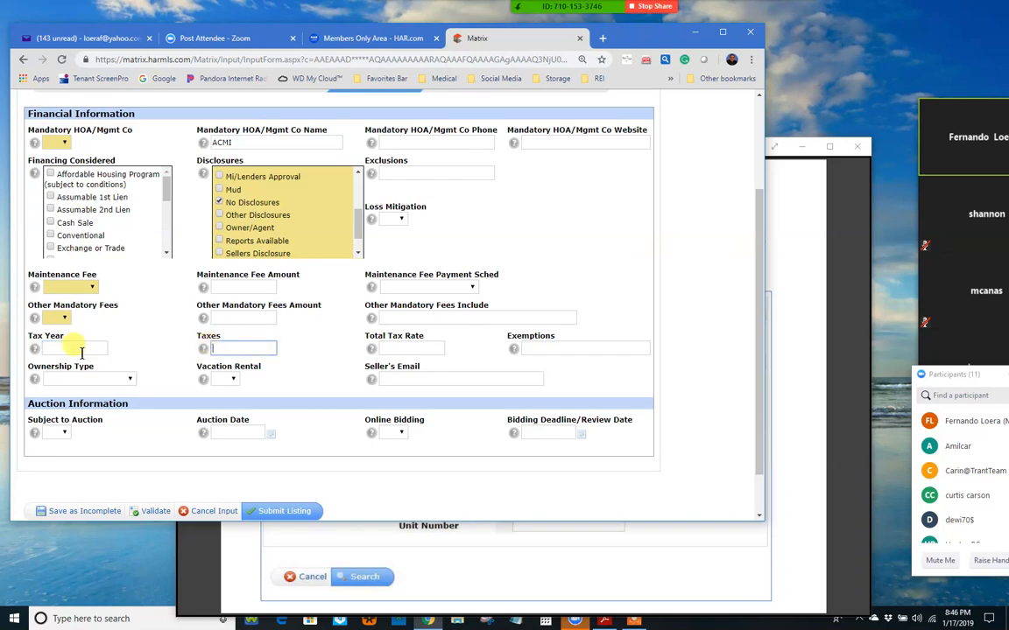
click(405, 350)
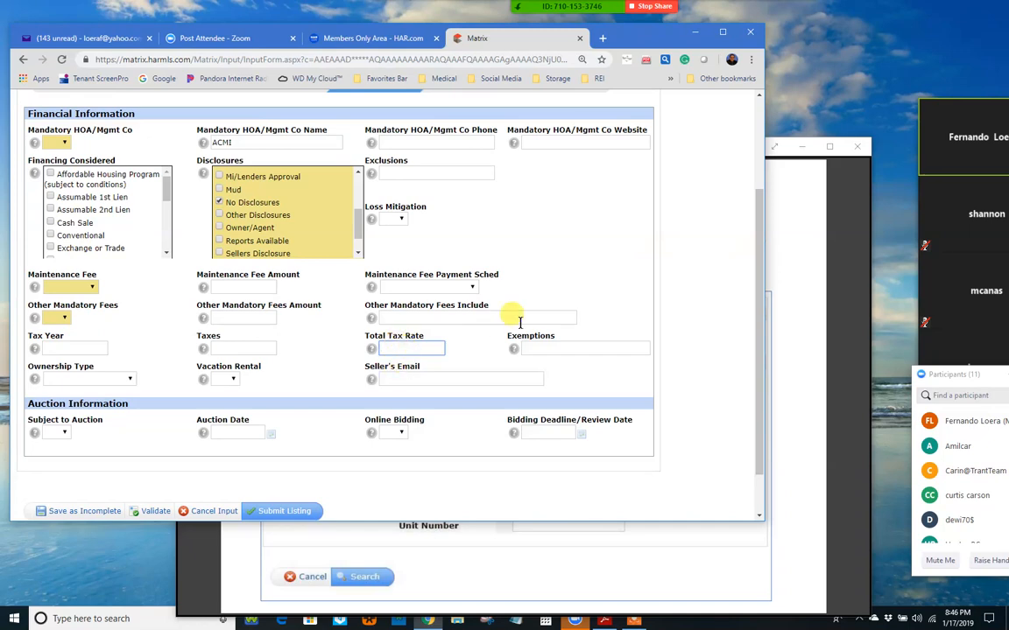
scroll(646, 340, up, 3)
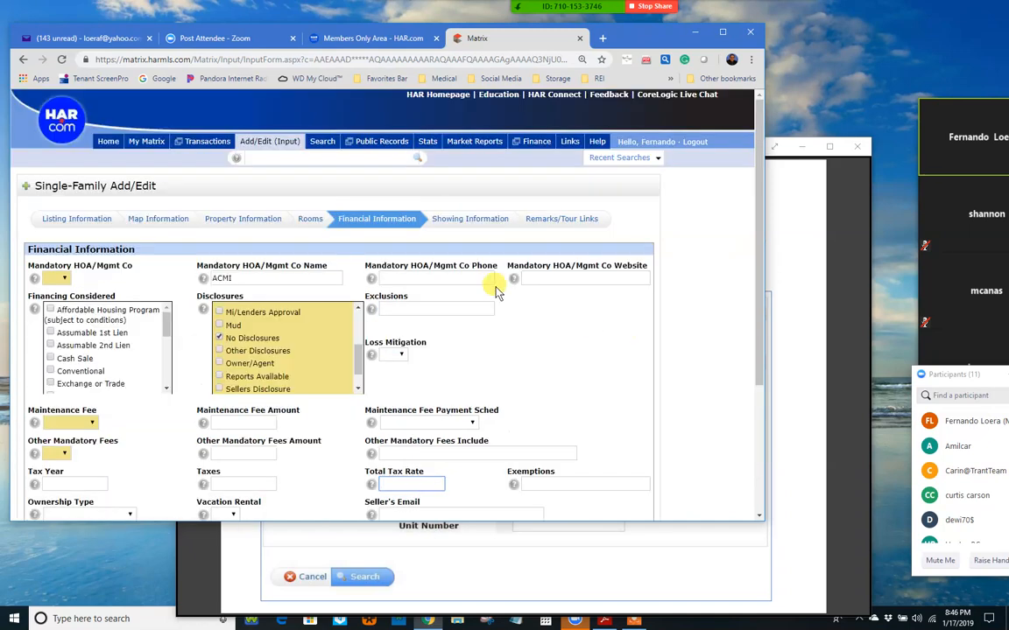
Step: Open Showing Information and scroll to the appointment phone and directions fields
click(457, 223)
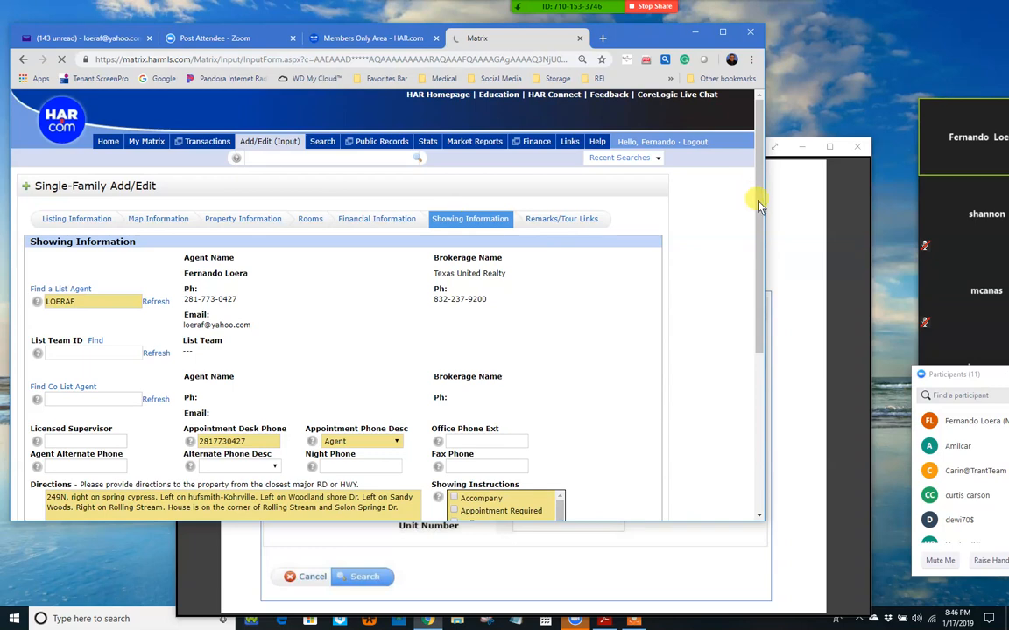
scroll(758, 228, down, 1)
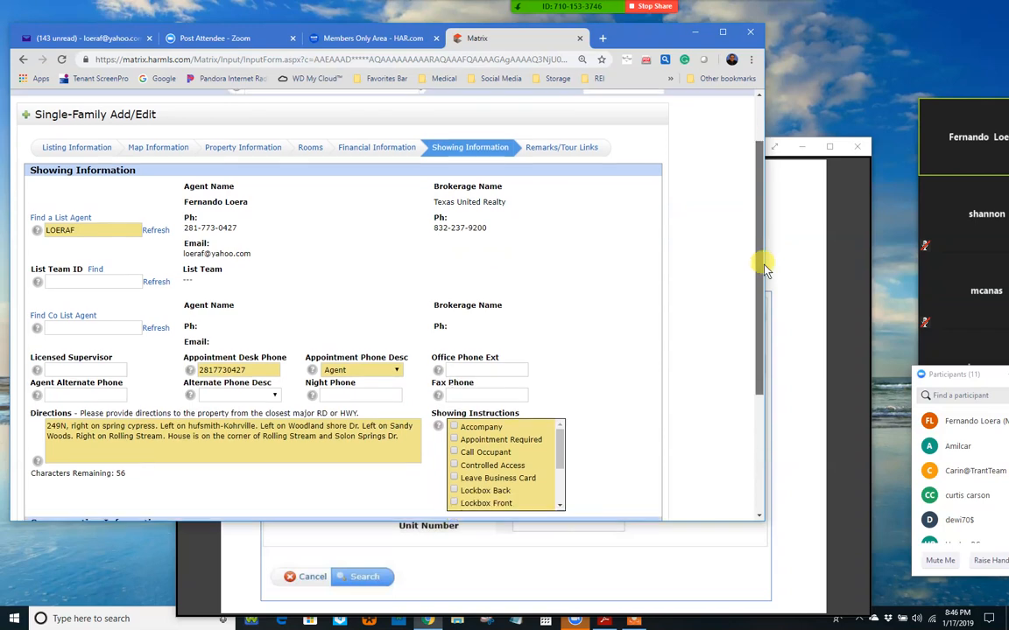
scroll(767, 278, down, 1)
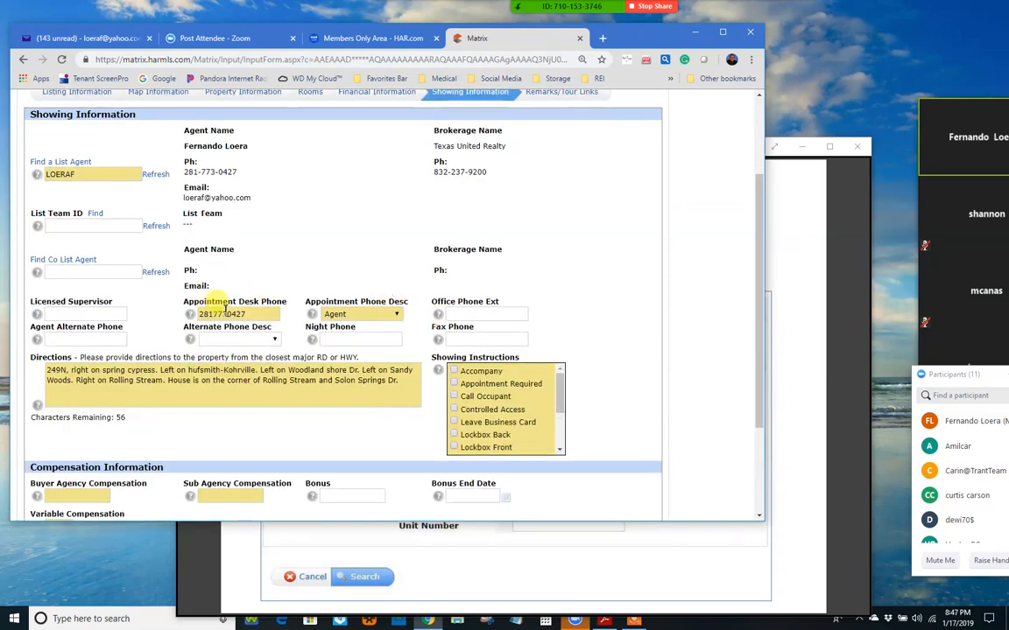
drag(233, 313, 249, 313)
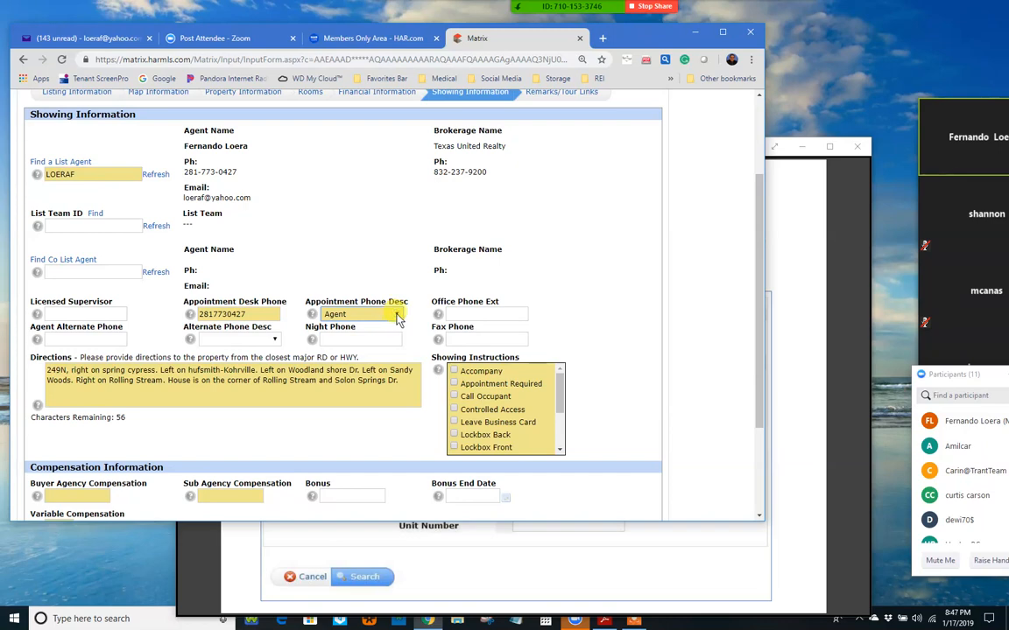
click(397, 317)
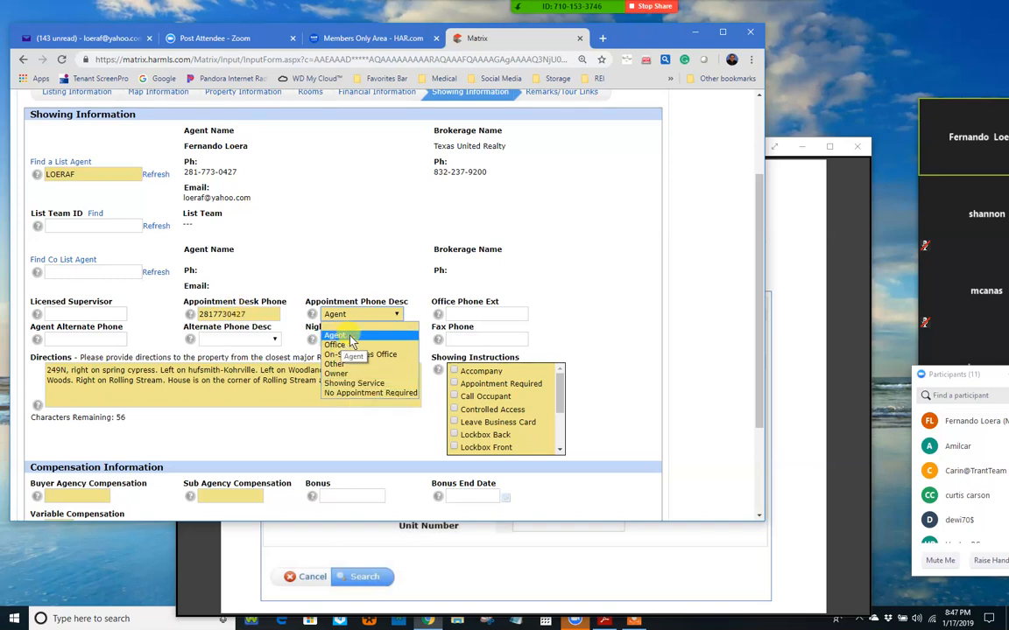
click(322, 241)
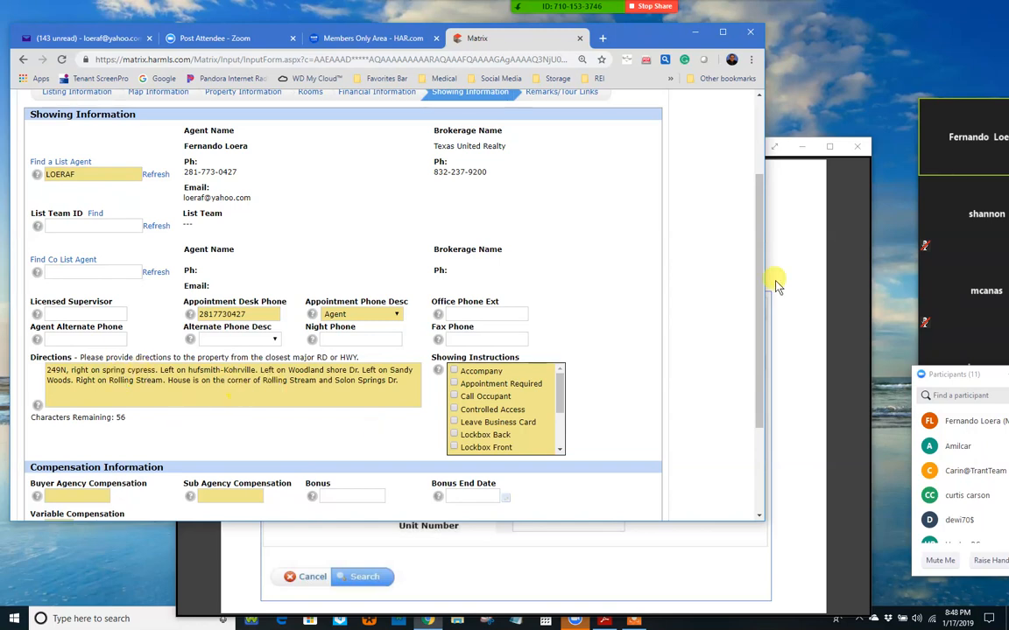
Step: Check the Accompany showing instruction
drag(764, 312, 763, 361)
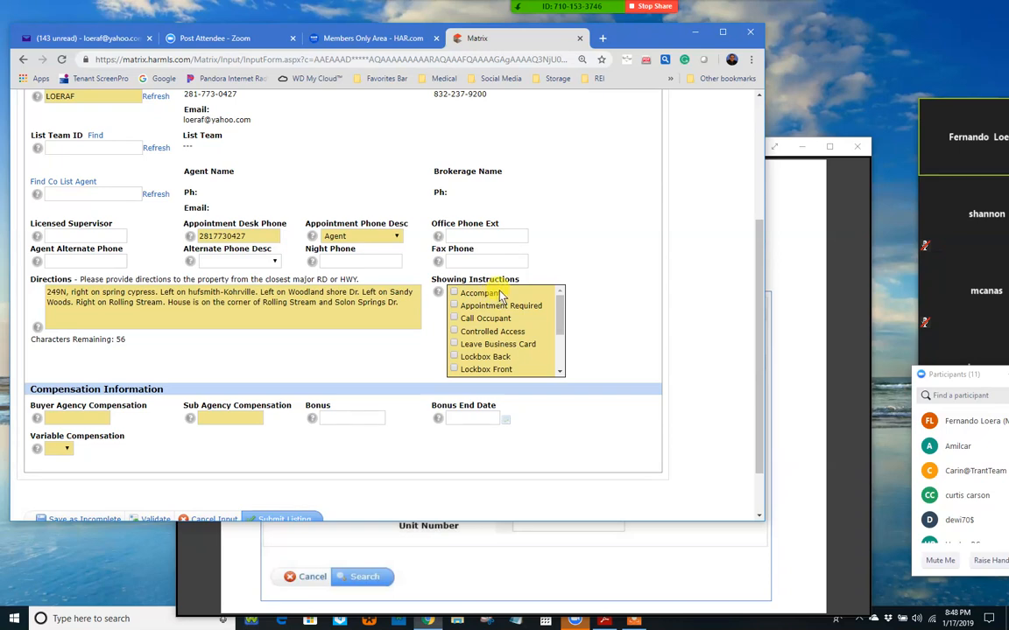
click(454, 295)
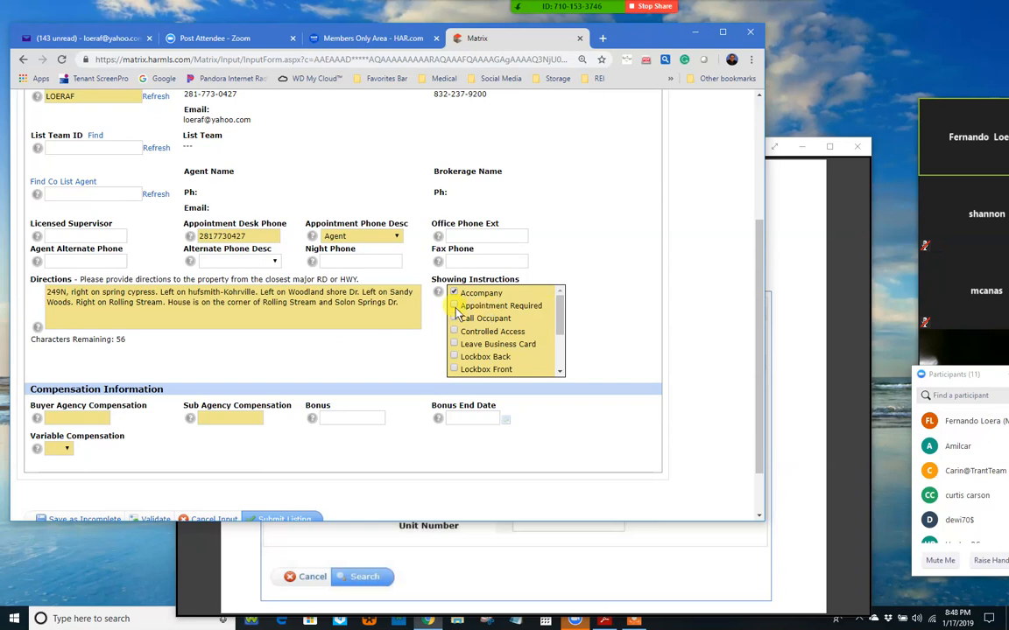
mouse_move(561, 320)
mouse_down()
mouse_move(561, 342)
mouse_move(560, 327)
mouse_up()
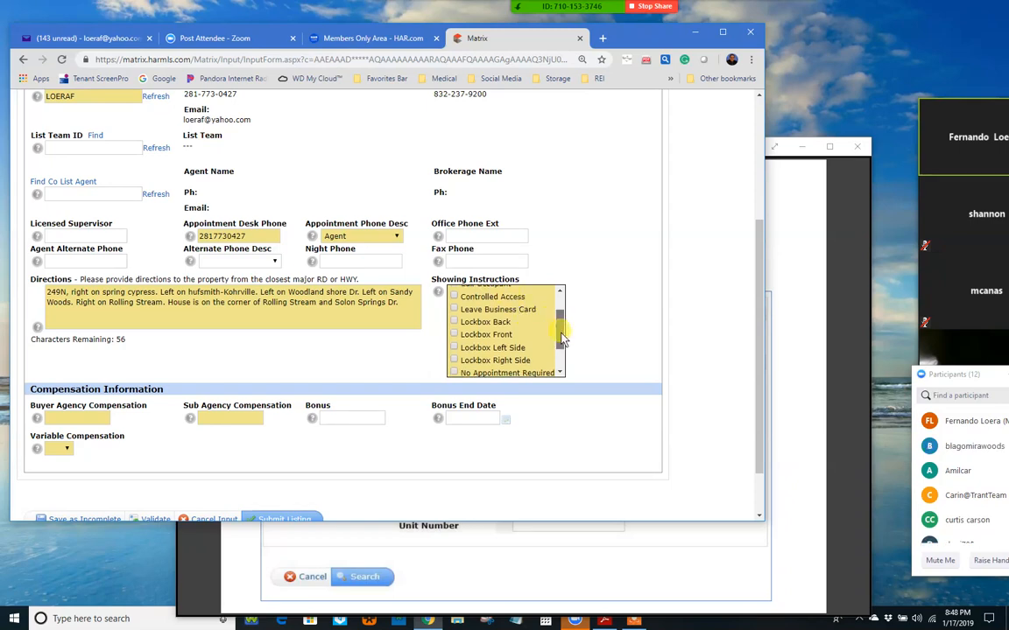
Step: Uncheck the Temporarily No Showings instruction, leaving Accompany checked
scroll(495, 305, down, 1)
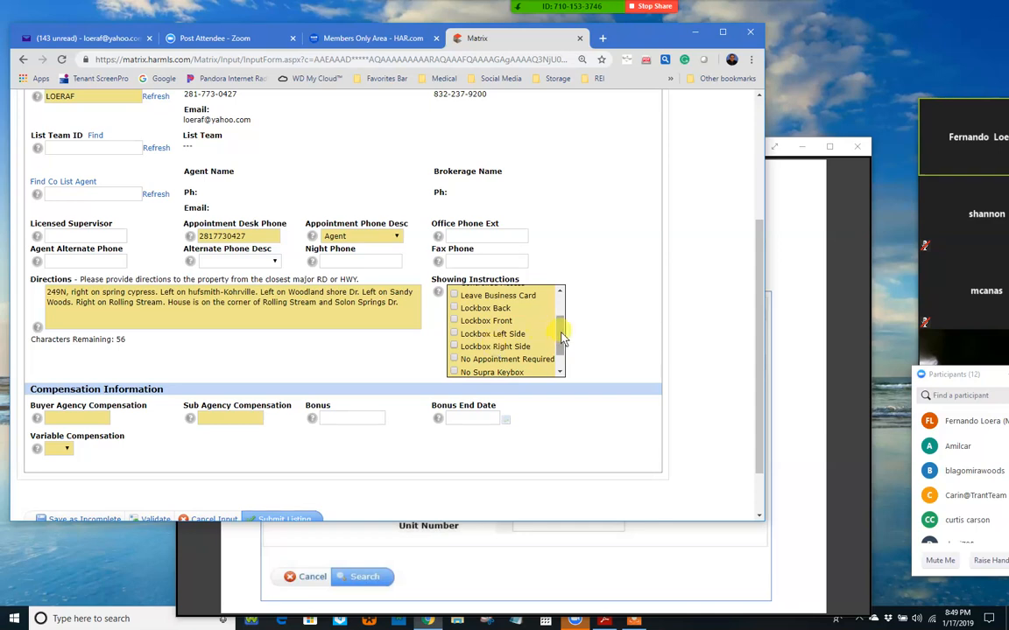
drag(563, 337, 564, 343)
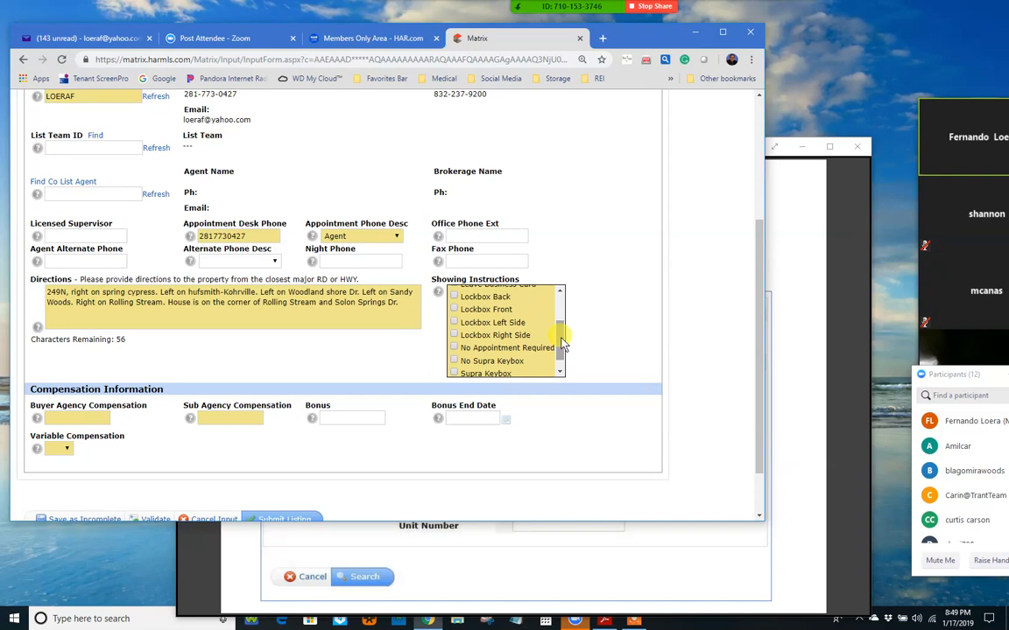
drag(565, 355, 563, 362)
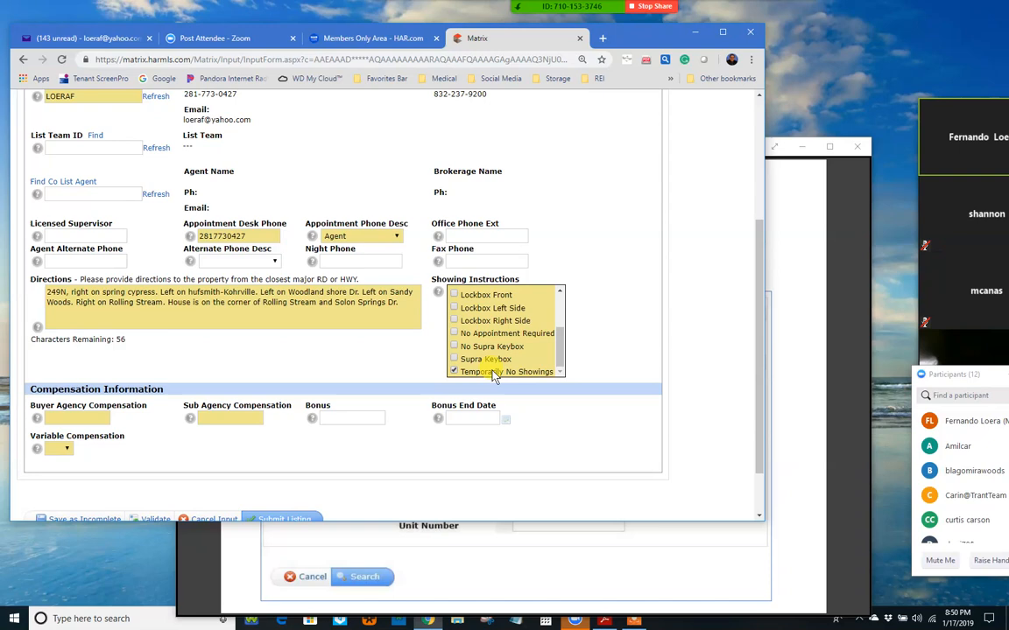
click(495, 372)
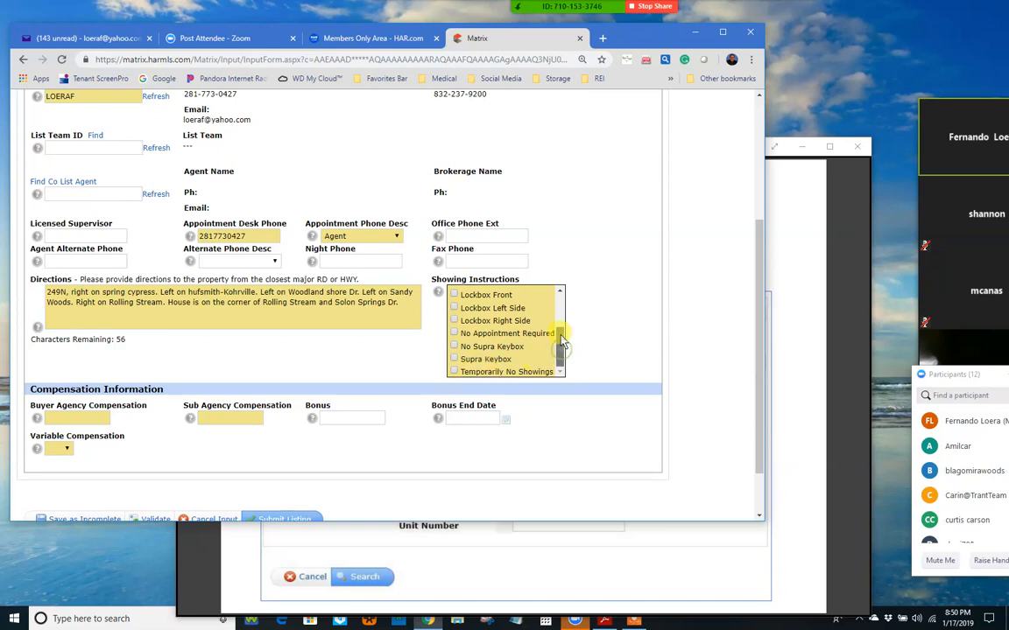
scroll(564, 306, up, 2)
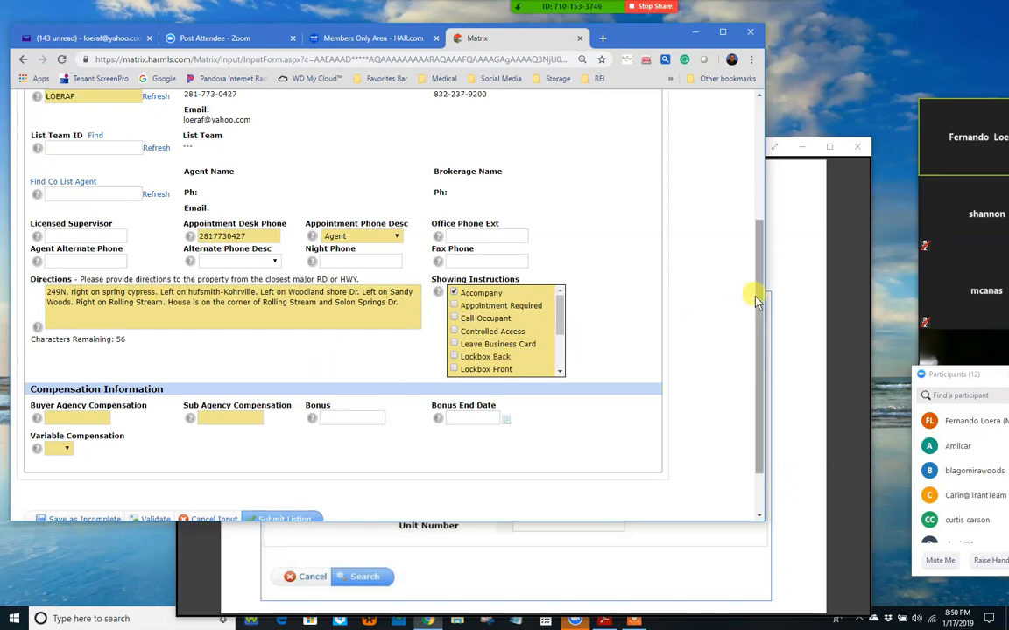
scroll(759, 308, down, 1)
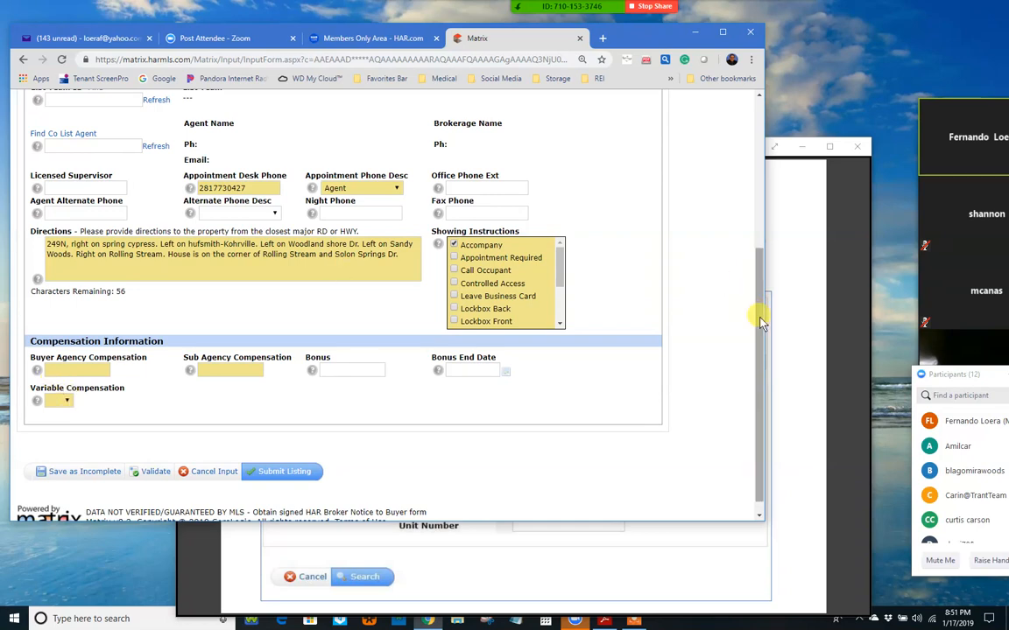
Step: Scroll back up and open the Remarks/Tour Links section
drag(761, 309, 747, 126)
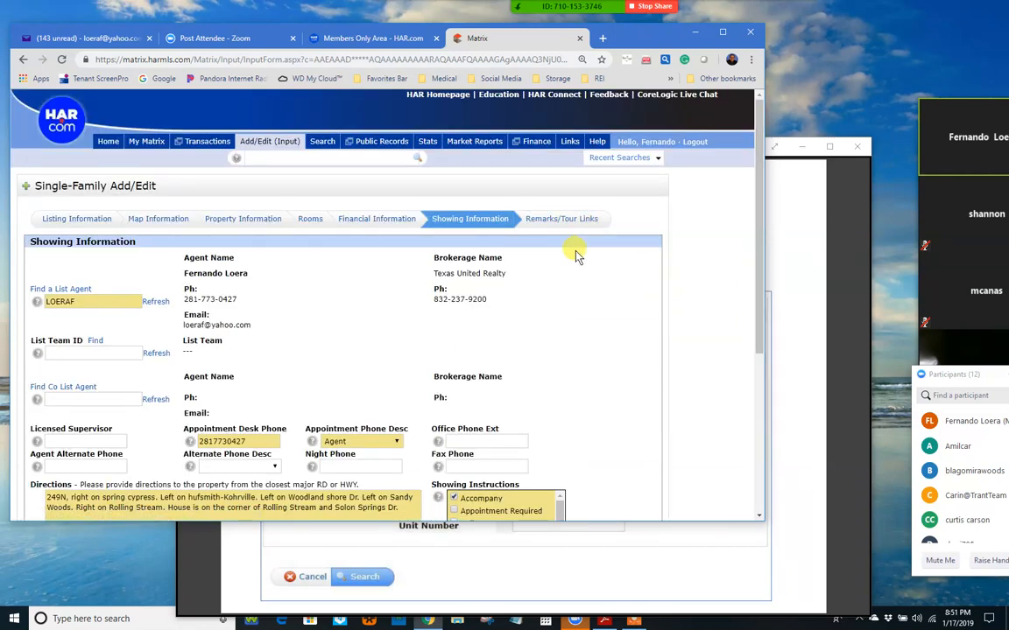
click(557, 218)
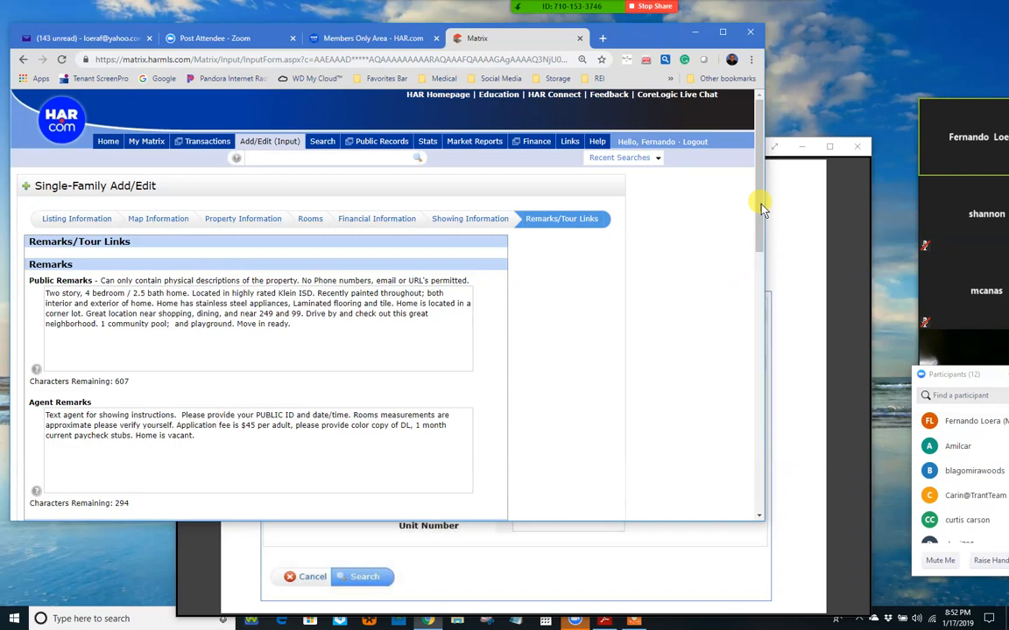
scroll(761, 232, down, 1)
scroll(761, 232, down, 1)
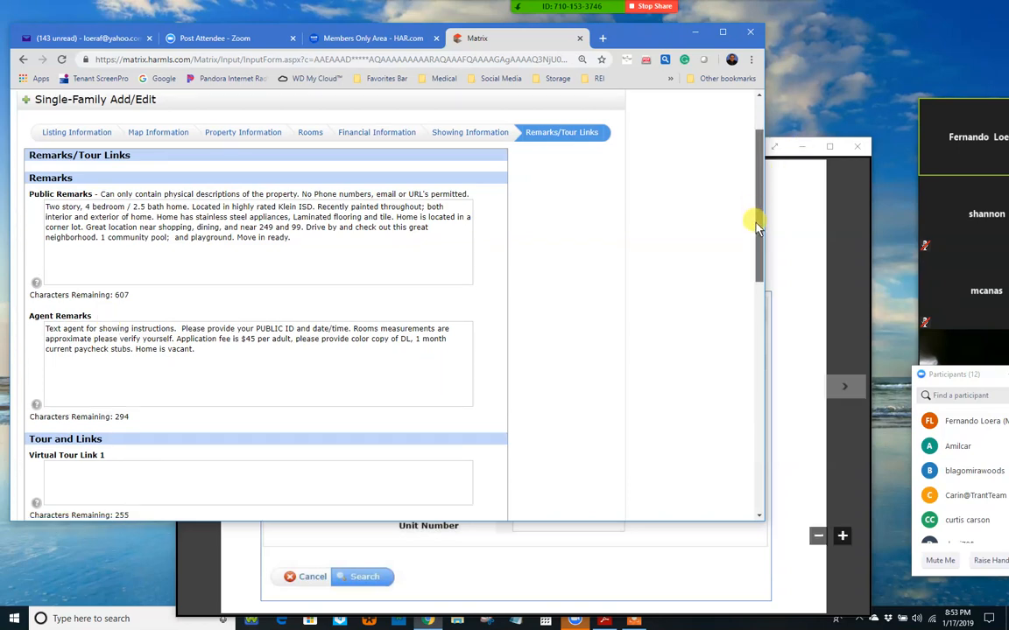
drag(759, 203, 758, 226)
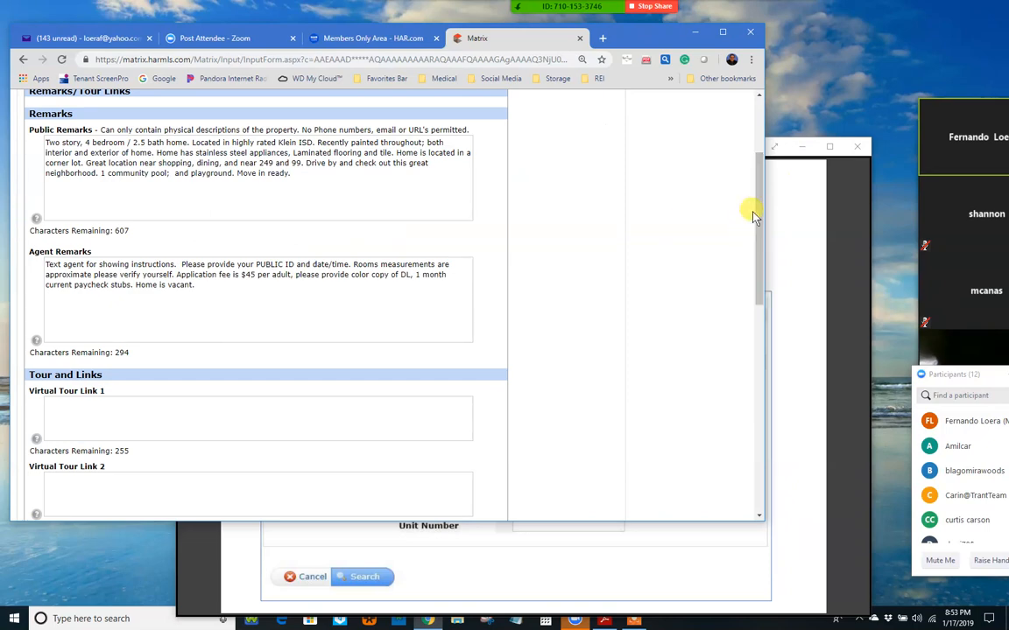
scroll(304, 344, down, 1)
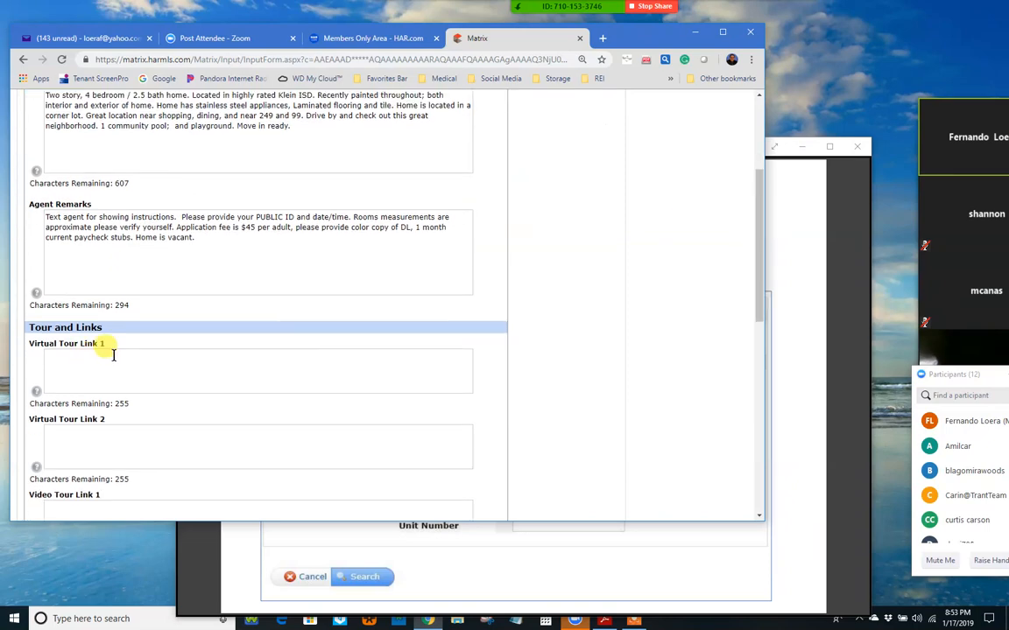
scroll(233, 412, down, 11)
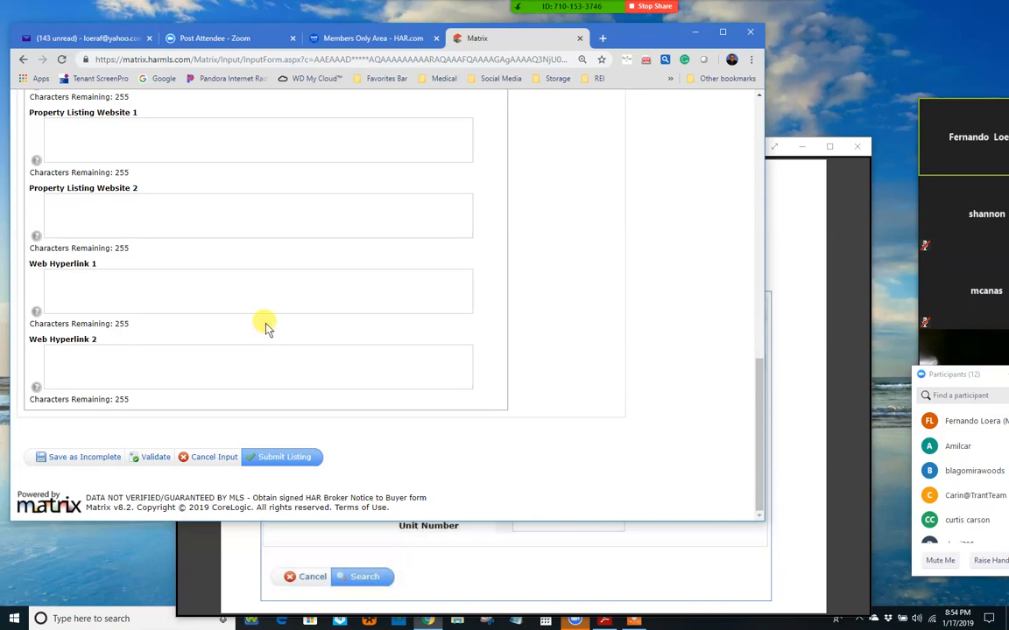
scroll(268, 326, up, 10)
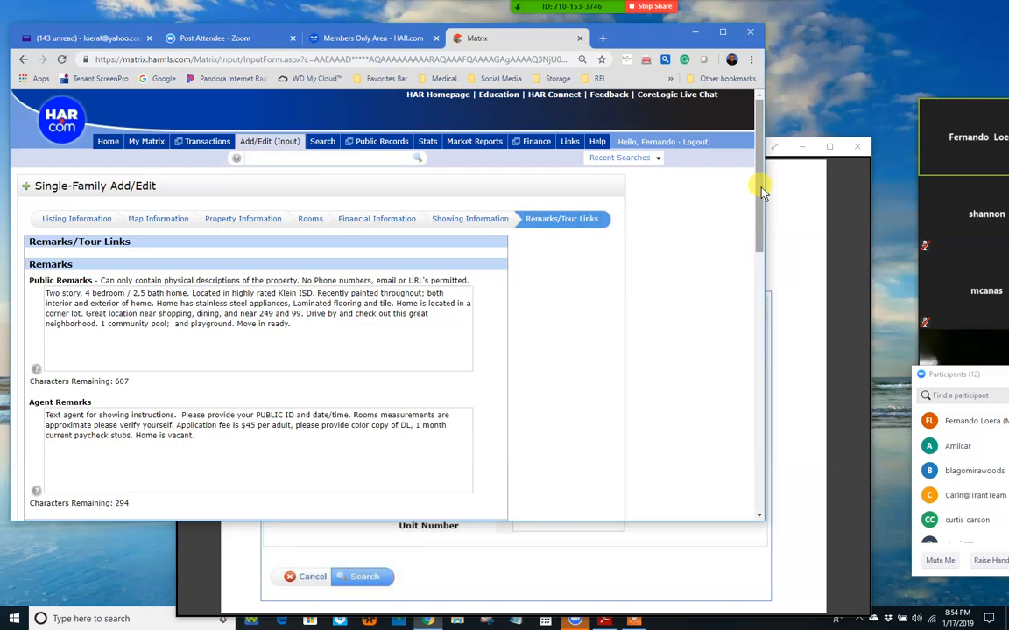
drag(761, 192, 755, 501)
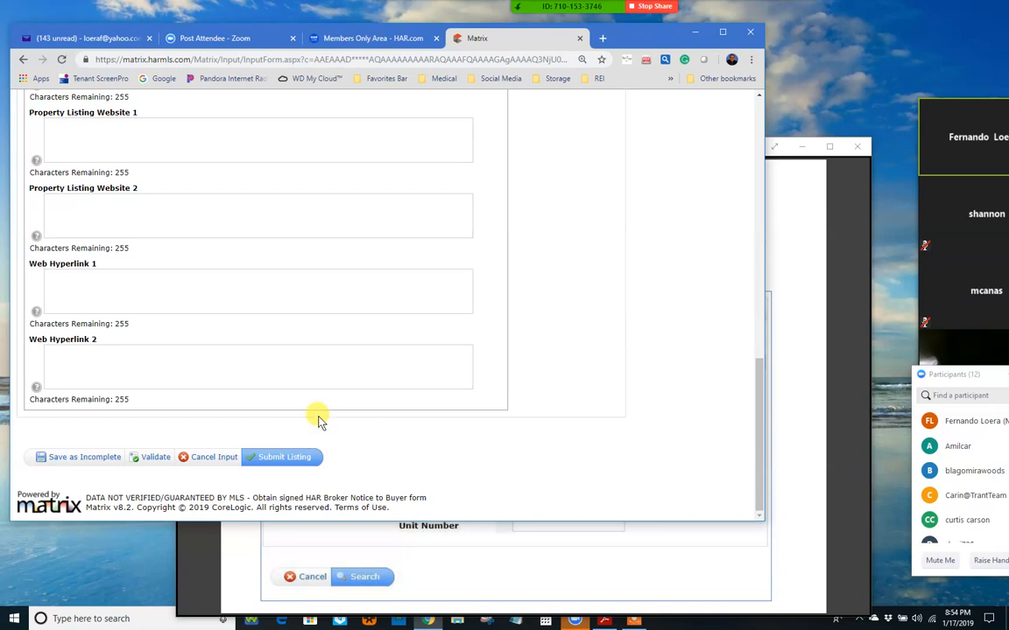
Step: Validate the listing to flag tabs with errors, then open Property Information
click(151, 456)
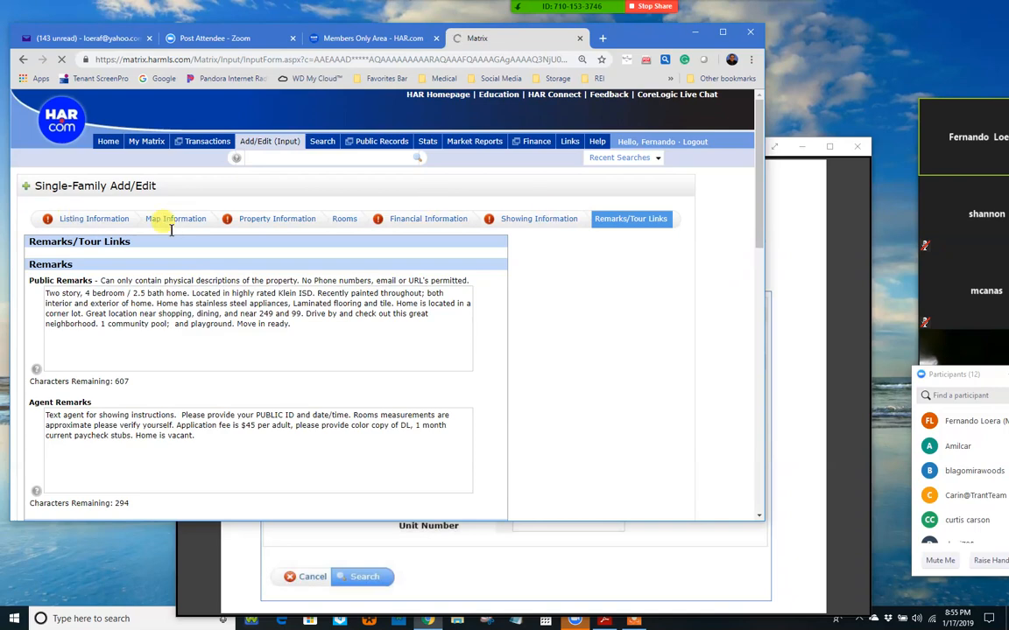
click(261, 222)
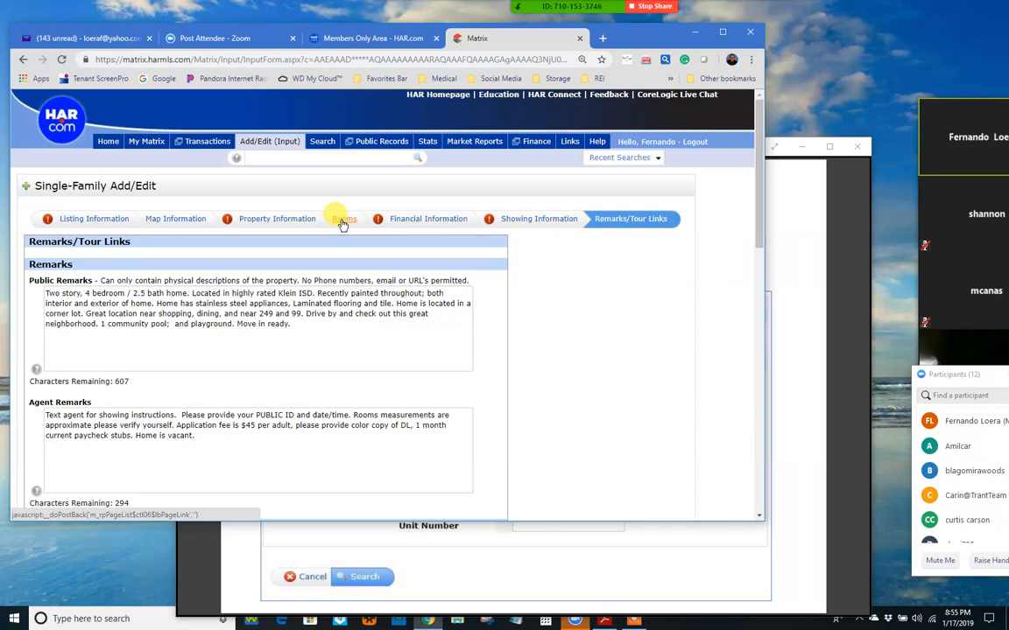
click(259, 222)
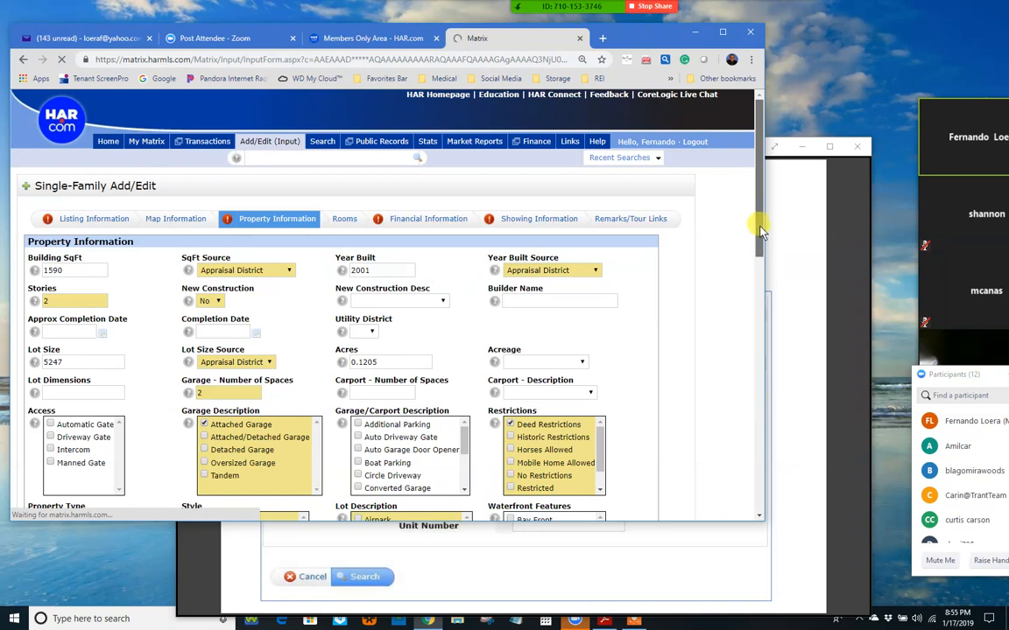
scroll(758, 245, down, 3)
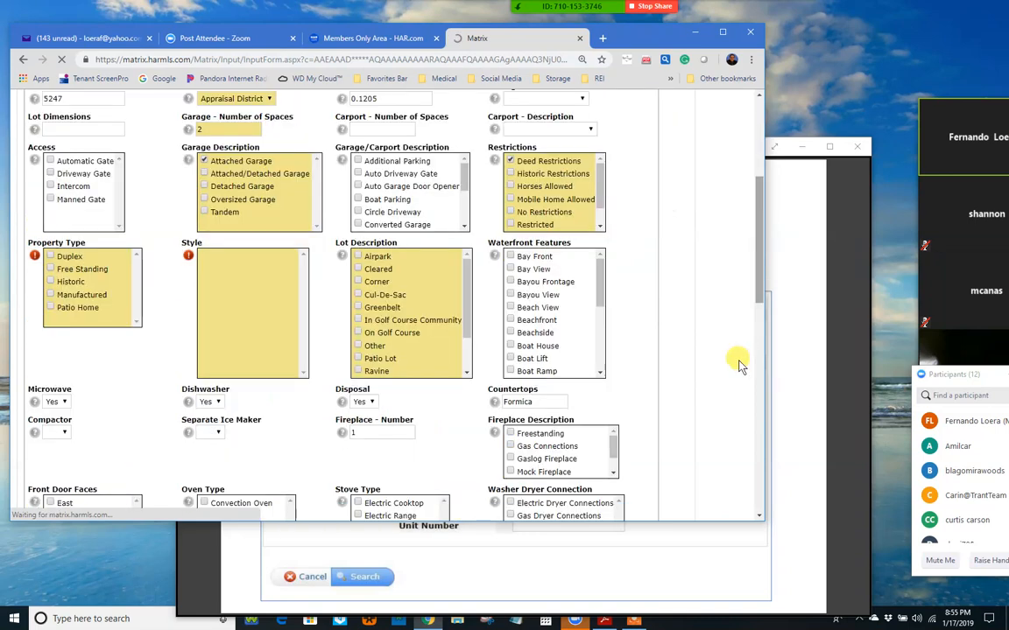
scroll(117, 254, down, 5)
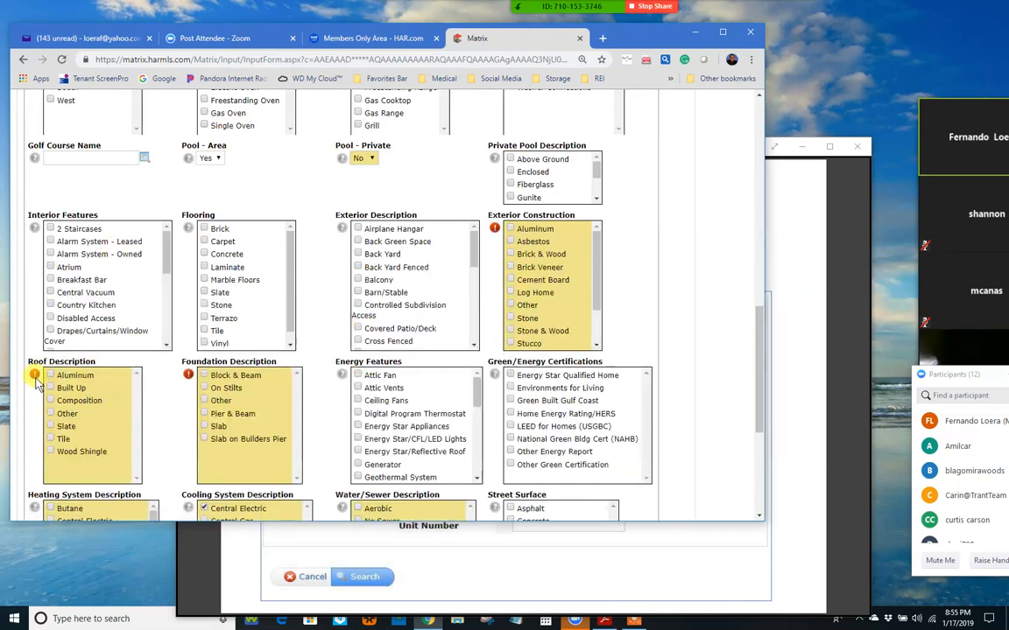
mouse_move(33, 375)
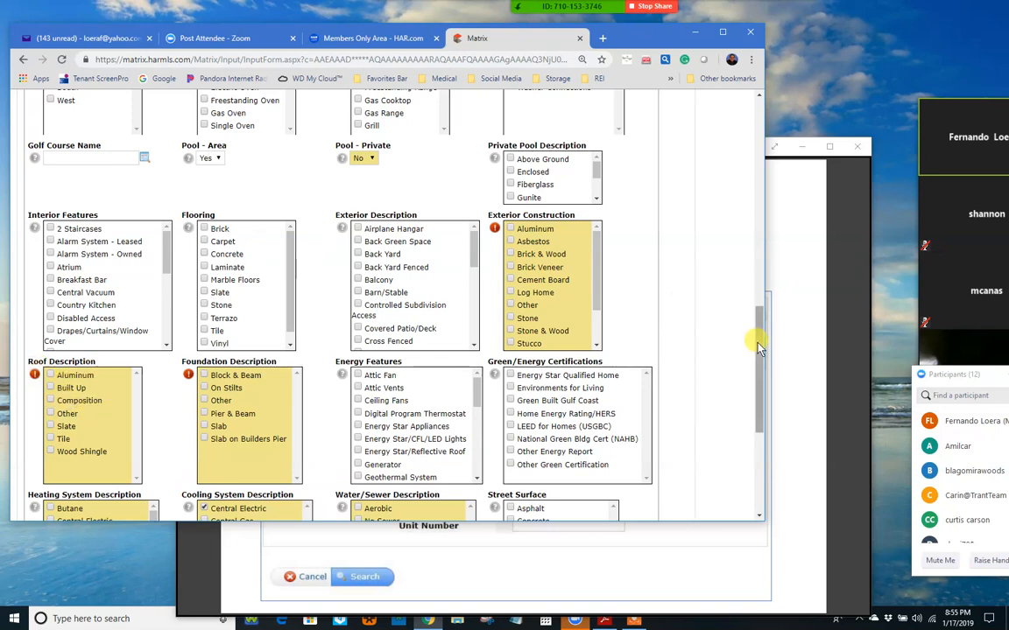
scroll(756, 360, down, 1)
scroll(757, 410, down, 2)
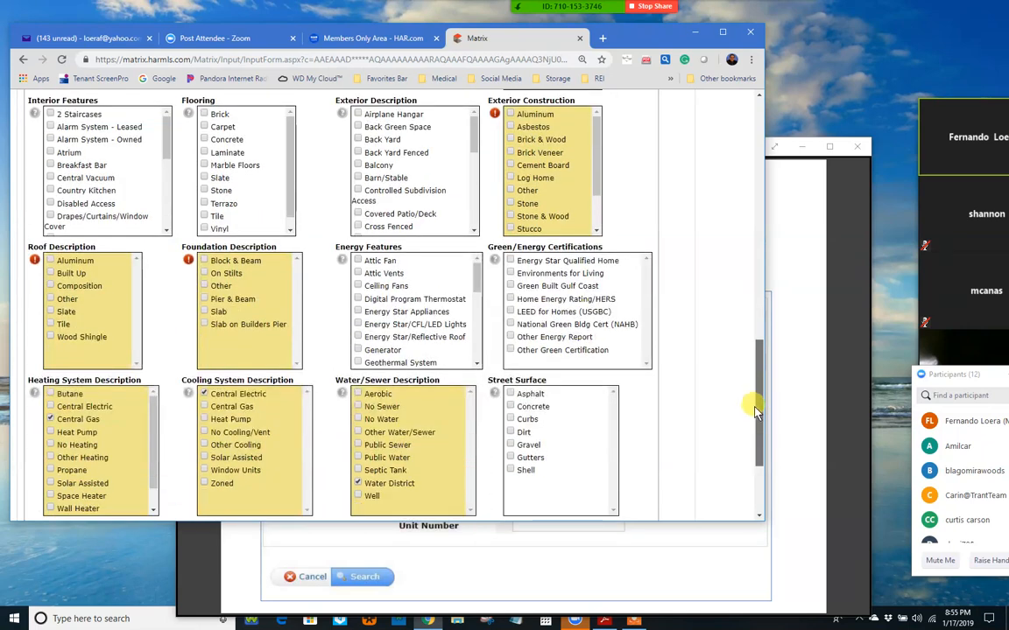
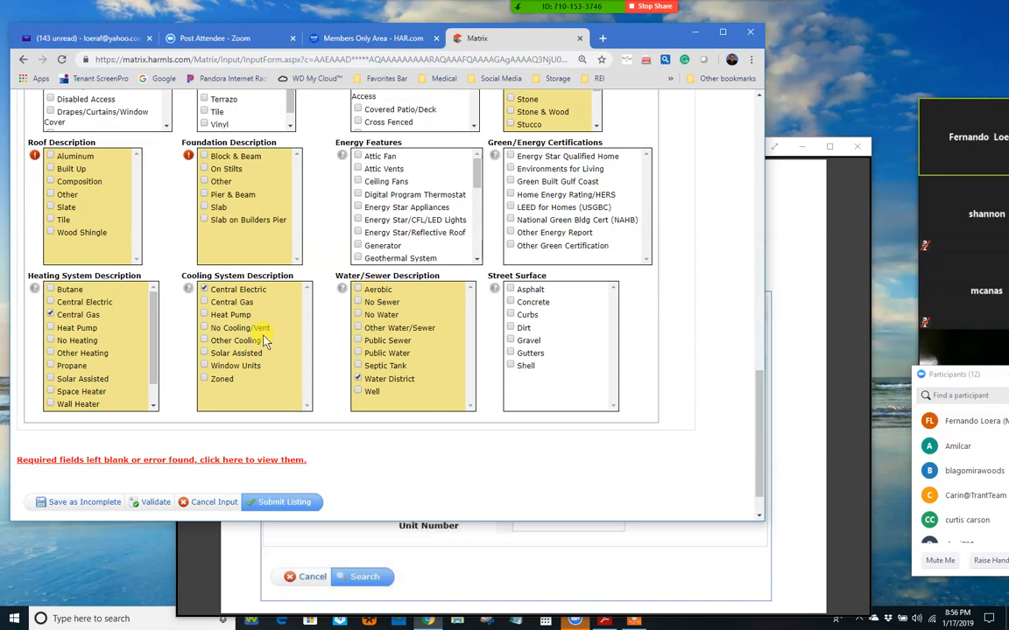
Step: Try saving as incomplete, then review and dismiss the list of blank required fields
click(88, 503)
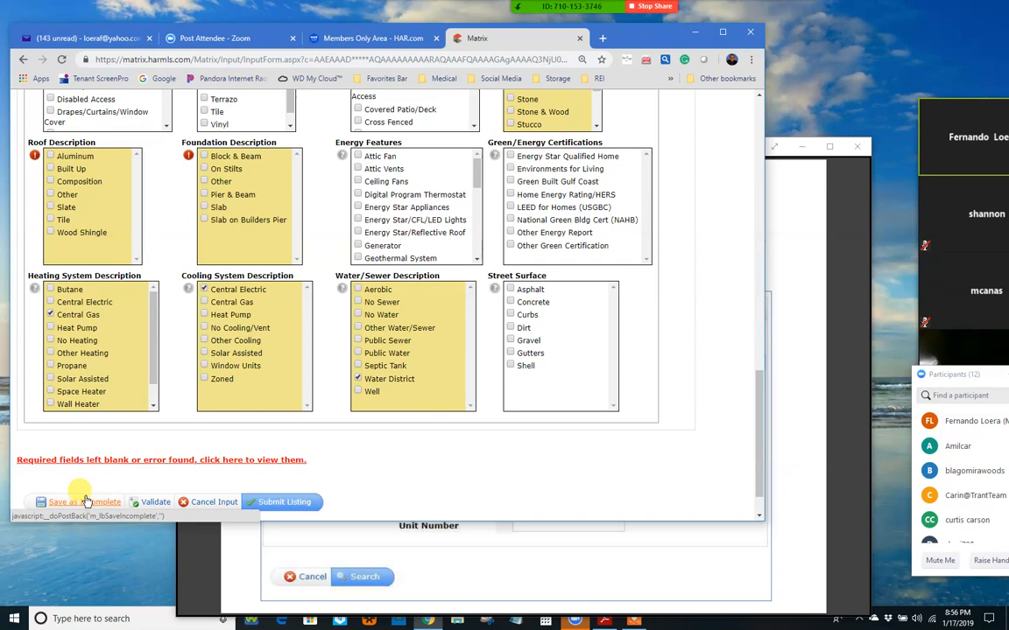
click(254, 458)
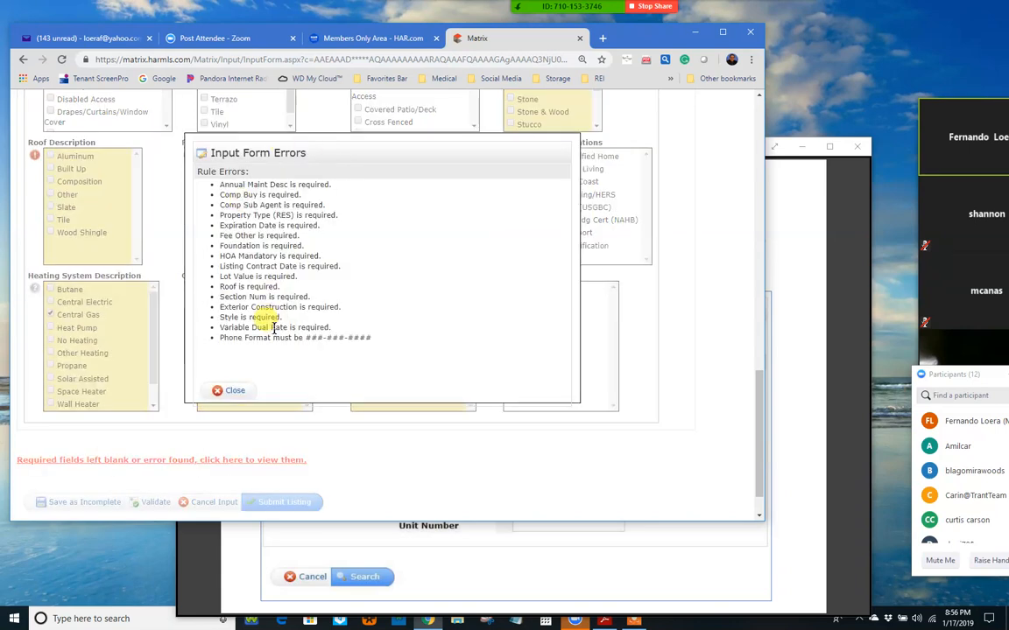
click(237, 391)
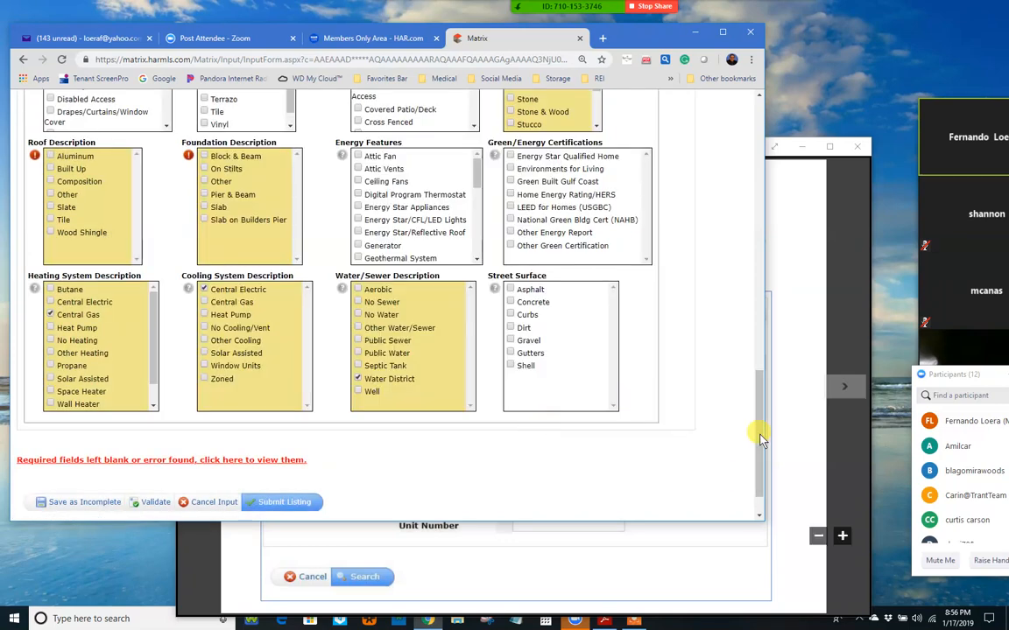
Step: Save the unfinished single-family listing as Incomplete to get an MLS number
scroll(749, 125, up, 5)
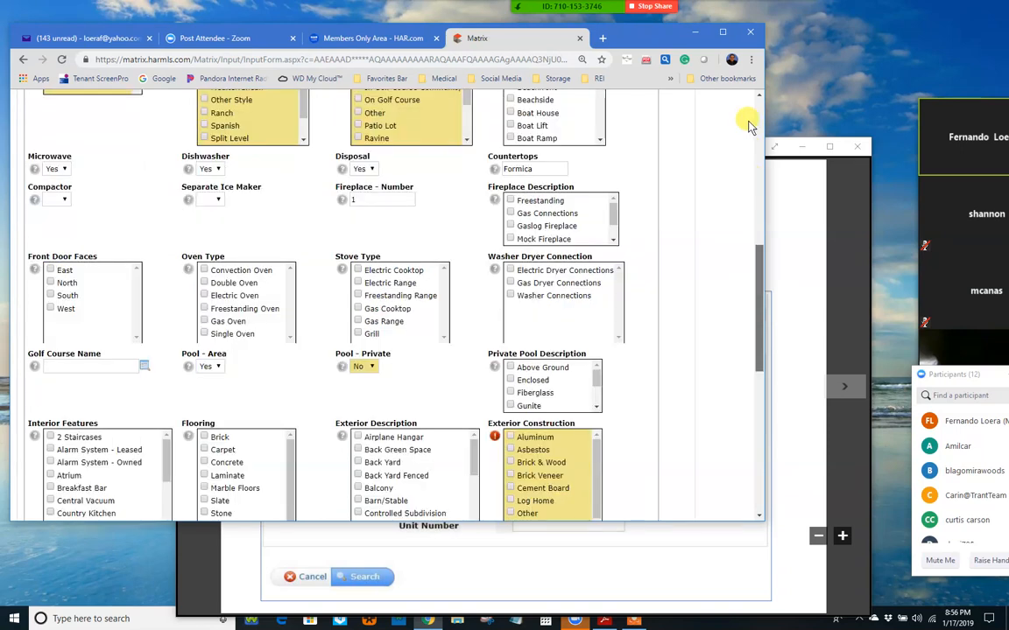
scroll(746, 101, up, 5)
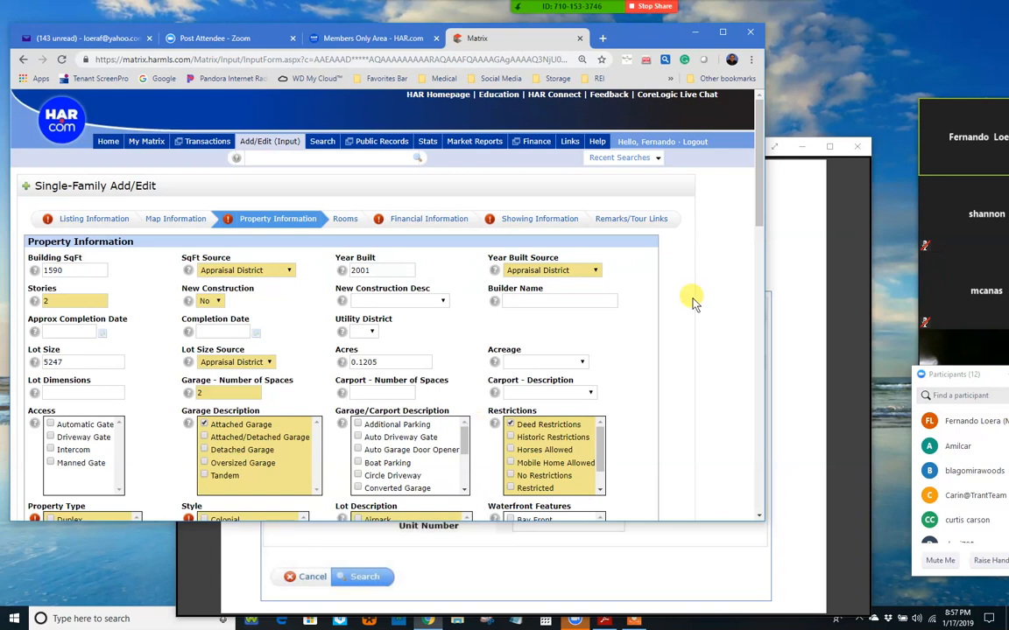
drag(761, 191, 760, 464)
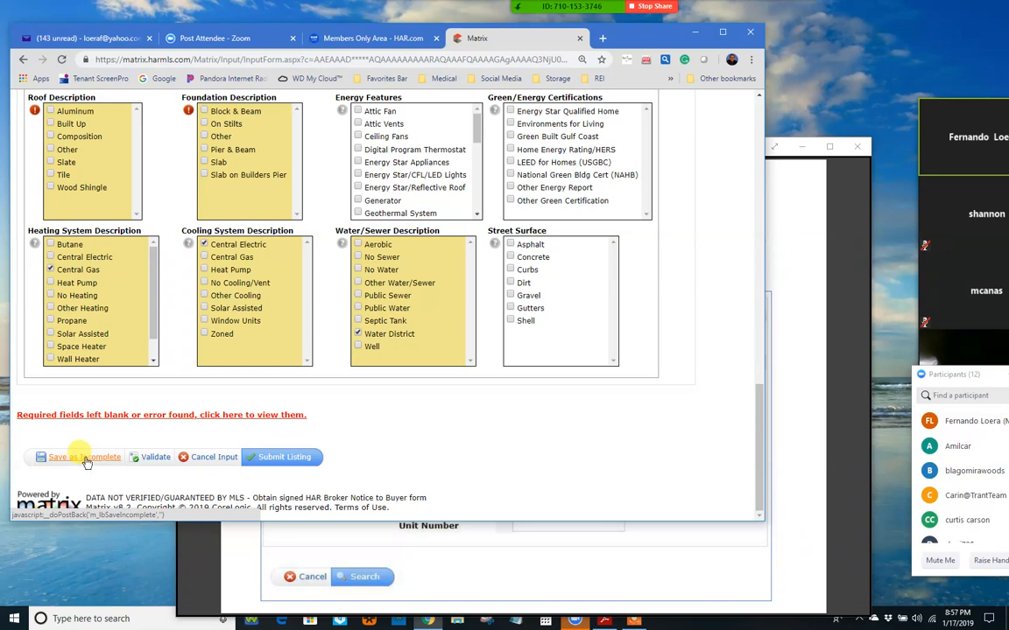
click(284, 419)
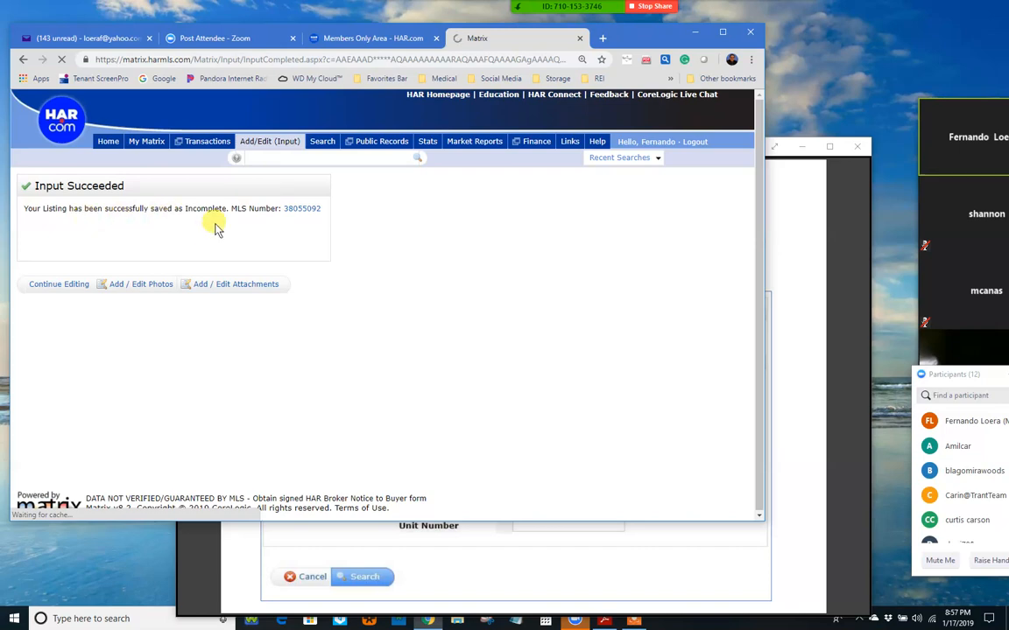
Step: Open the listing by its MLS number and review the report: $200,000 price, rooms, remarks
click(303, 211)
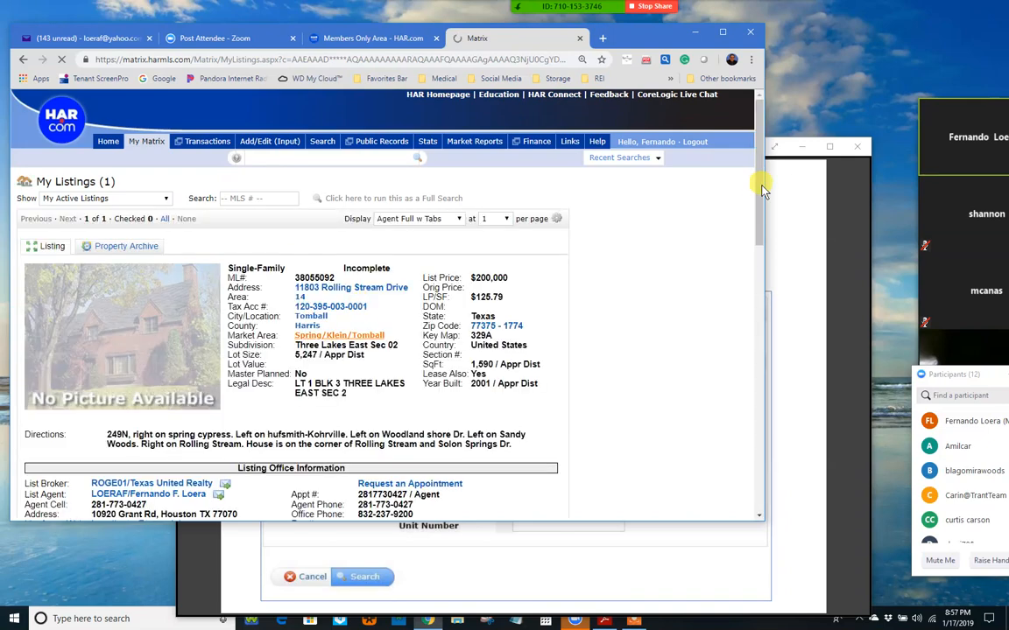
drag(762, 189, 762, 218)
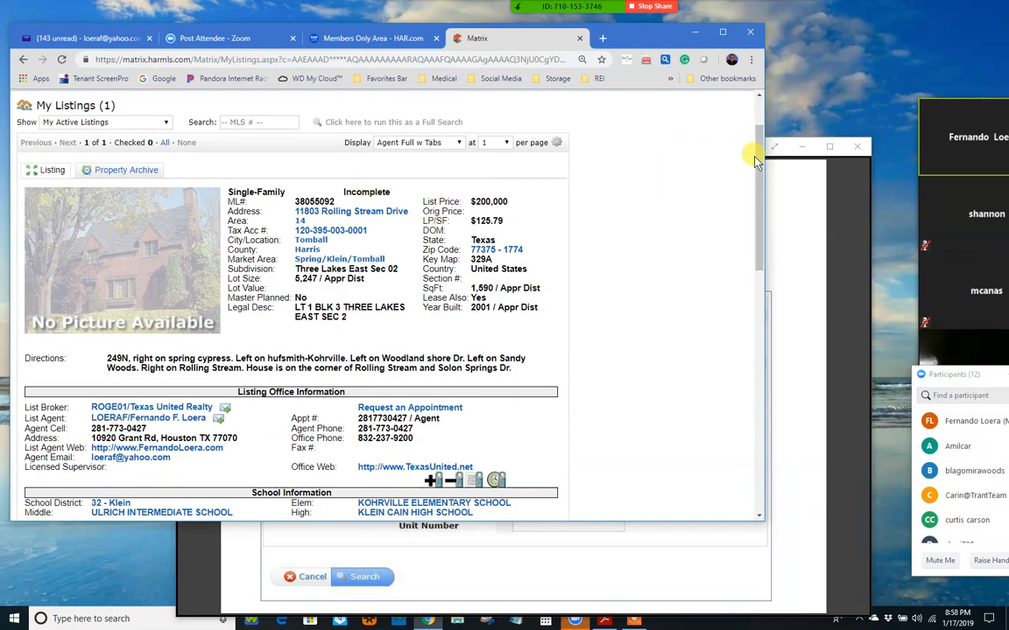
scroll(753, 215, down, 2)
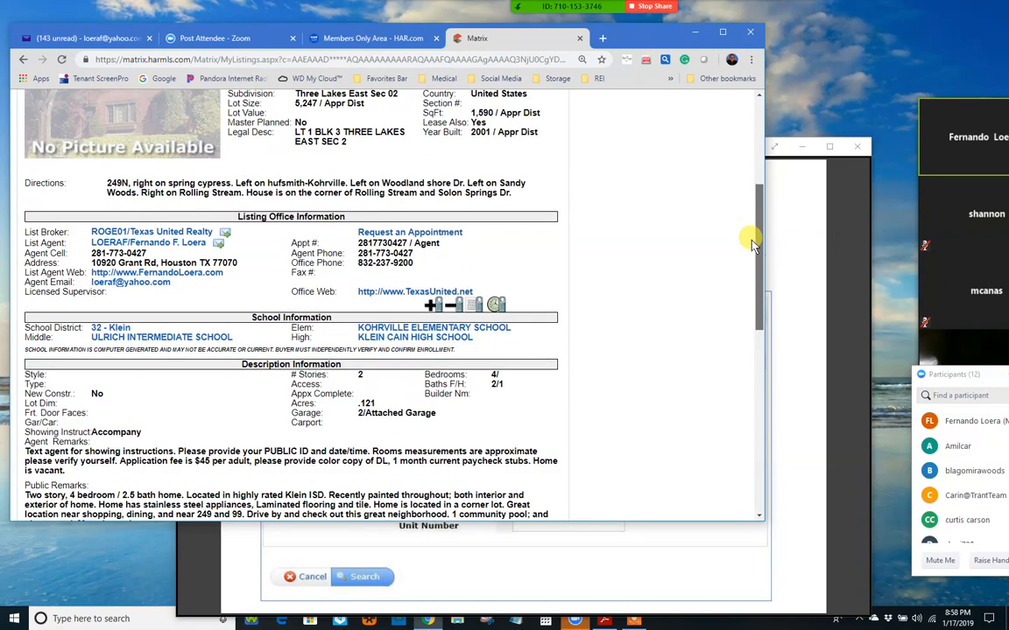
scroll(749, 246, down, 1)
scroll(745, 281, down, 1)
scroll(745, 285, down, 3)
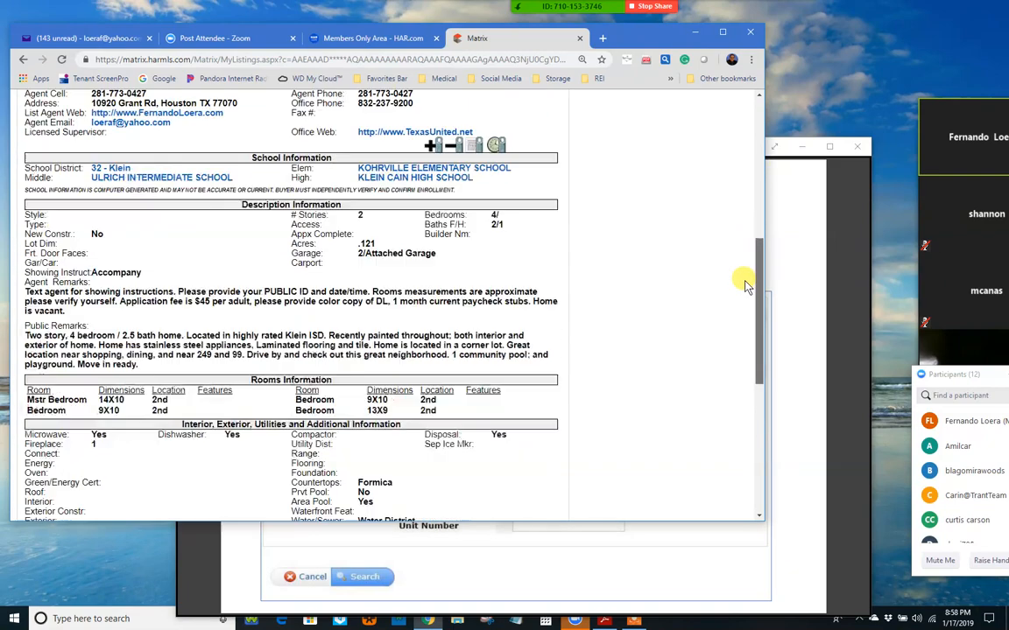
scroll(744, 311, down, 1)
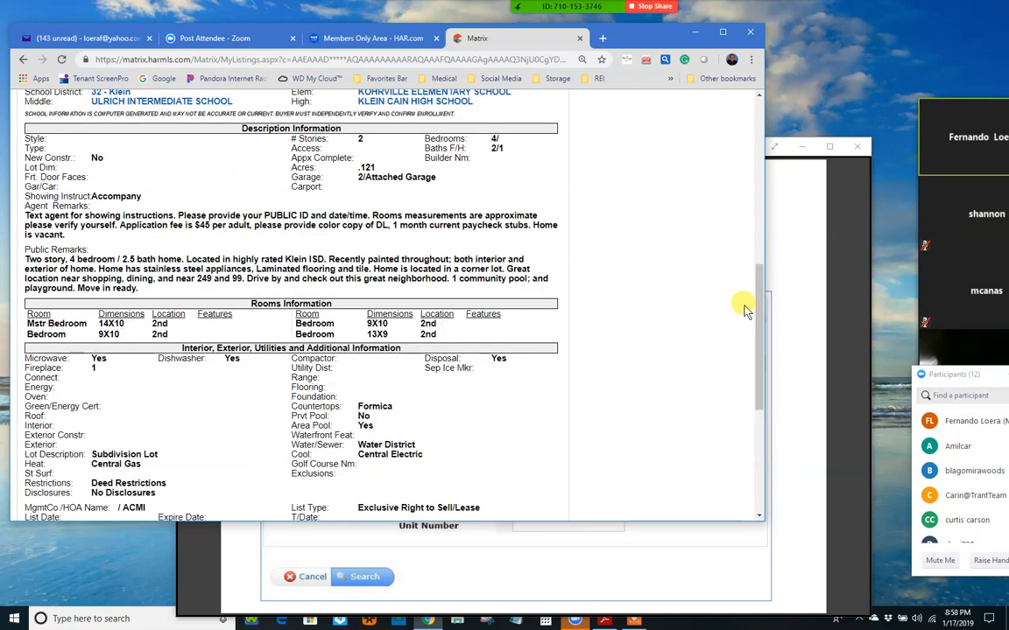
scroll(740, 315, down, 1)
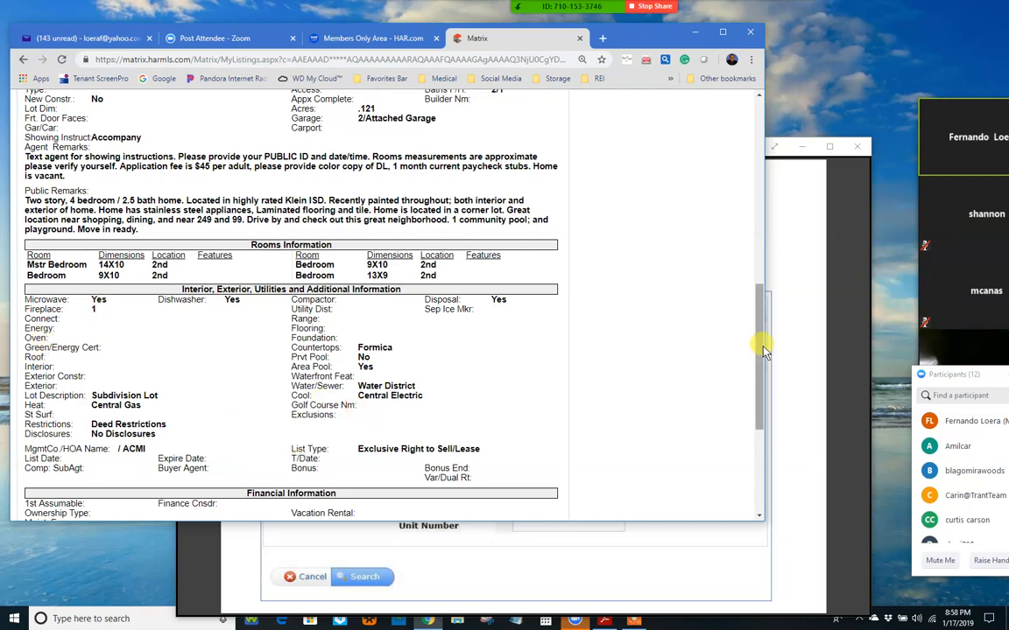
mouse_move(762, 355)
mouse_down()
mouse_move(762, 374)
mouse_move(759, 342)
mouse_up()
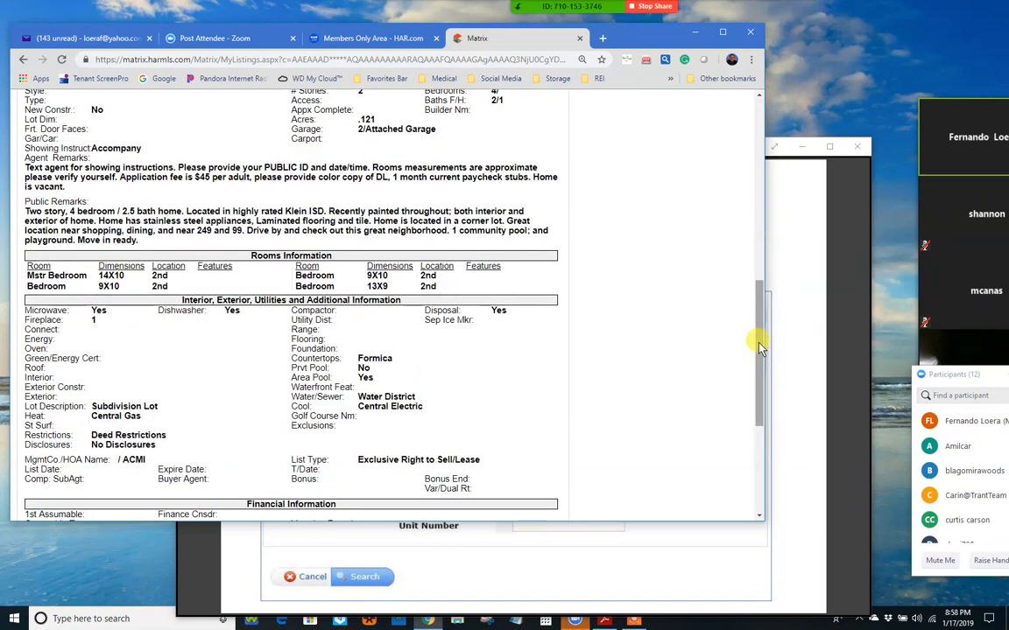
drag(761, 348, 755, 258)
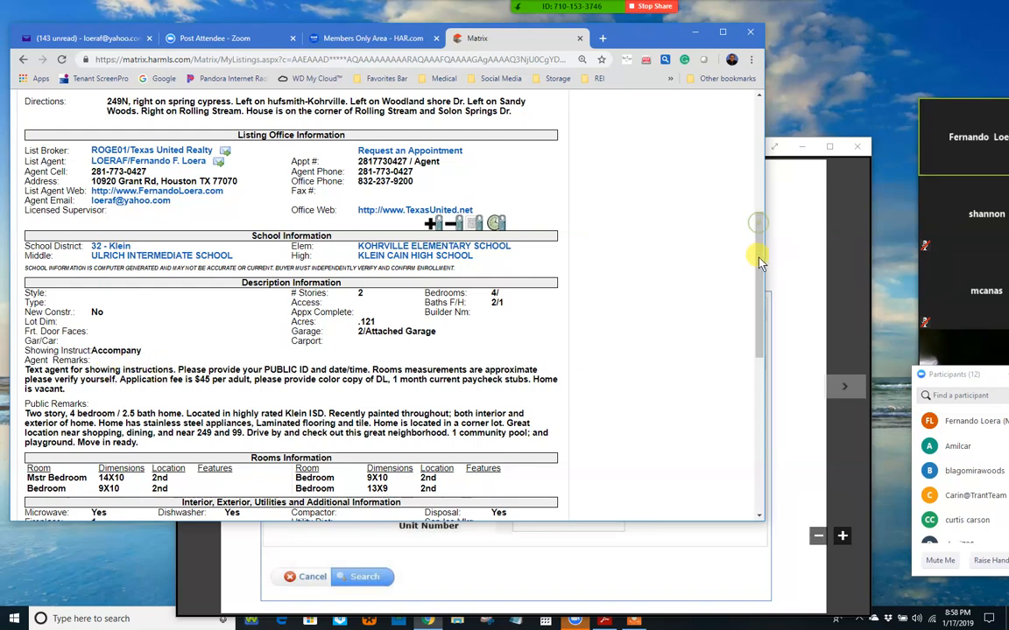
Step: Scroll through the rest of the My Listings report
drag(757, 232, 758, 283)
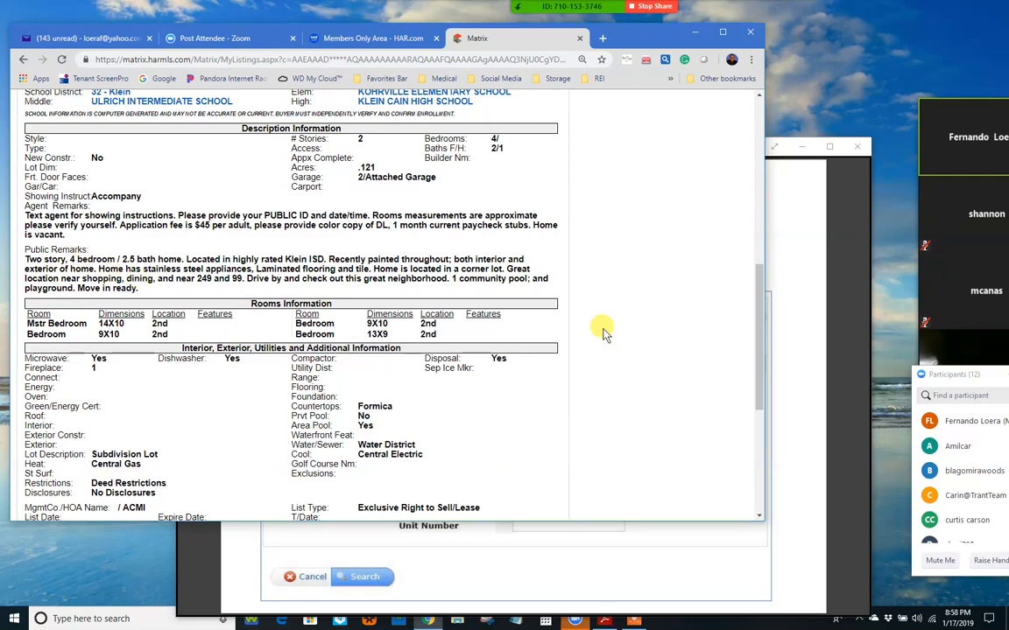
drag(760, 322, 760, 103)
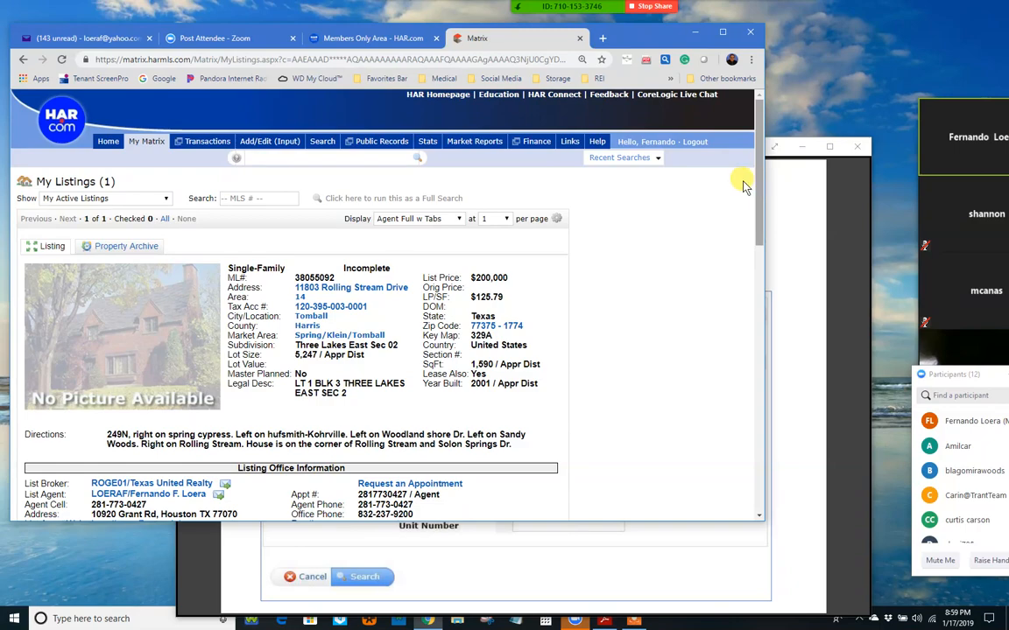
scroll(751, 250, down, 1)
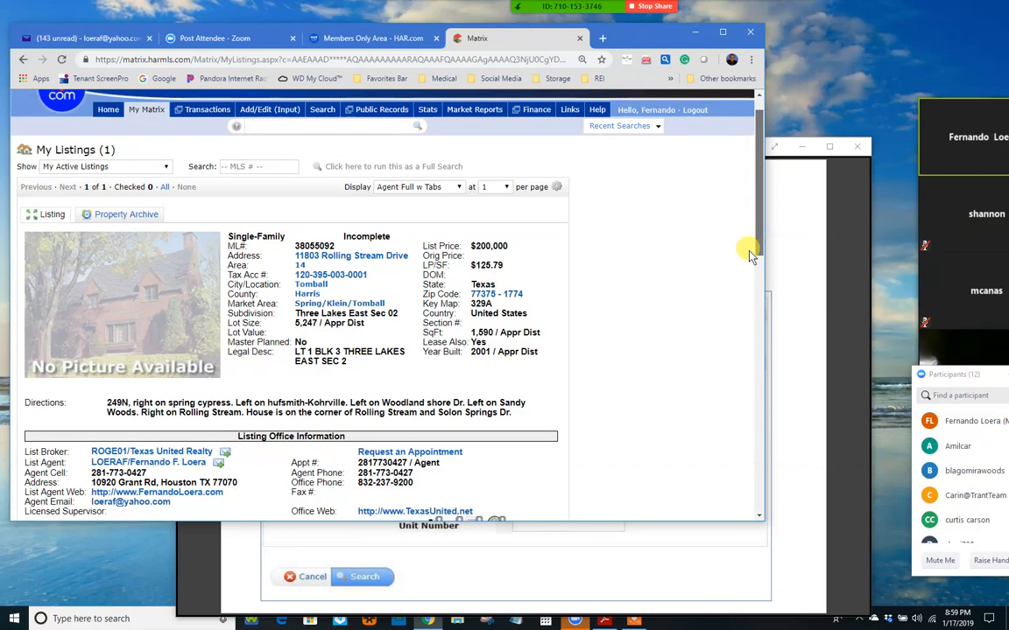
scroll(751, 256, down, 5)
drag(742, 304, 753, 112)
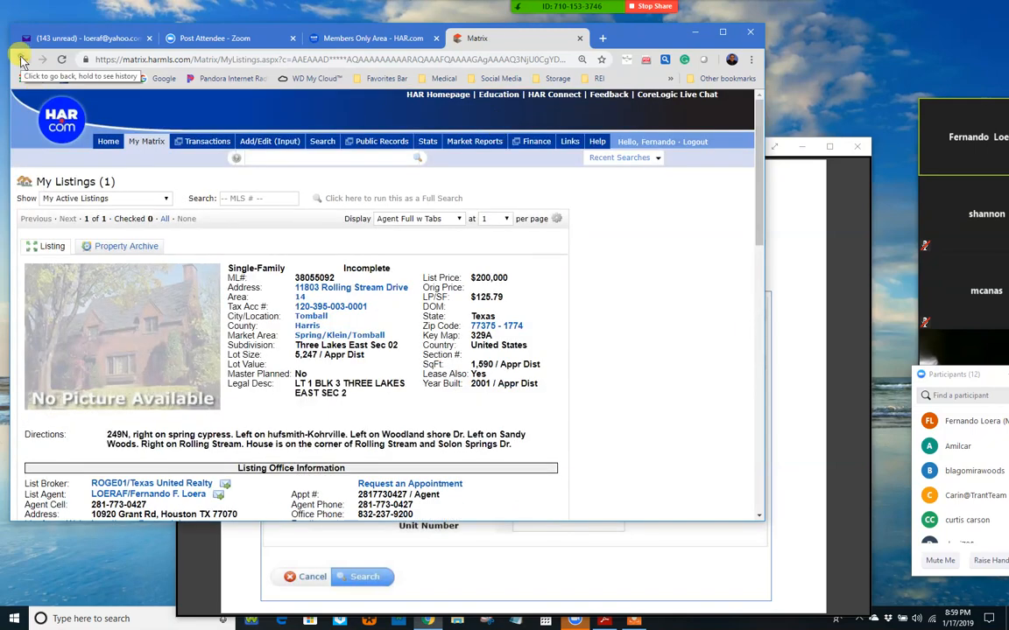
Step: Return to the Input Succeeded page and bring the training slides to the front
click(21, 59)
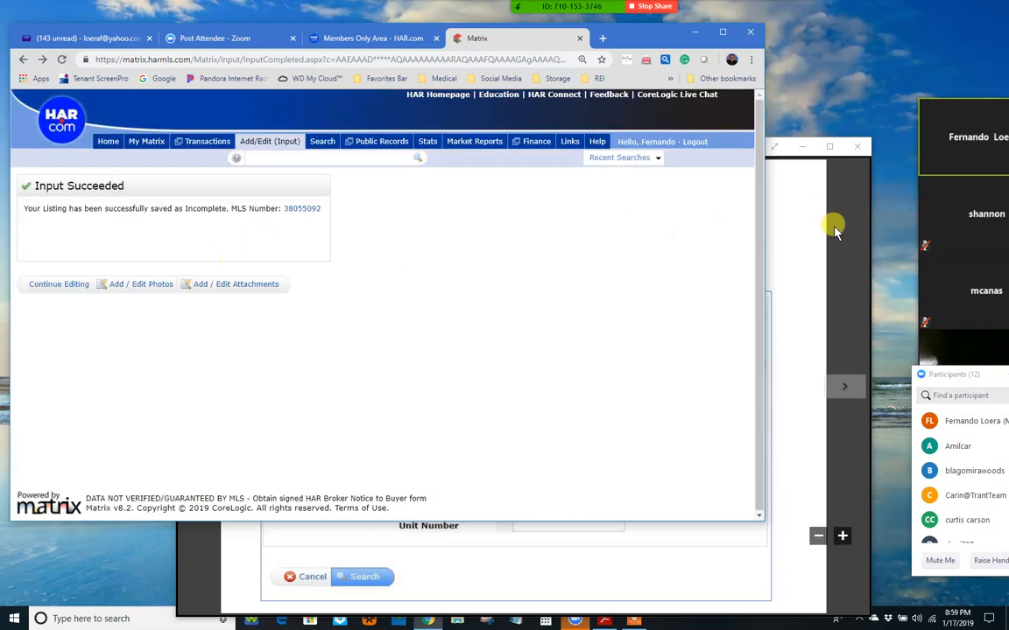
click(841, 233)
drag(500, 147, 483, 105)
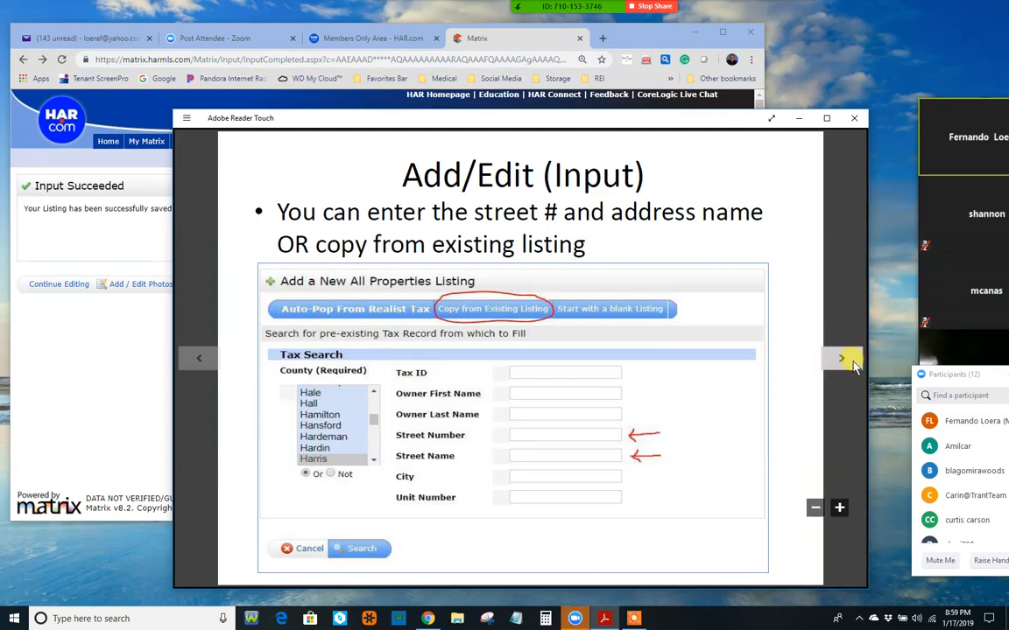
Step: Show slide 6, 'Demo Example #2', then bring the Matrix confirmation page forward
click(842, 359)
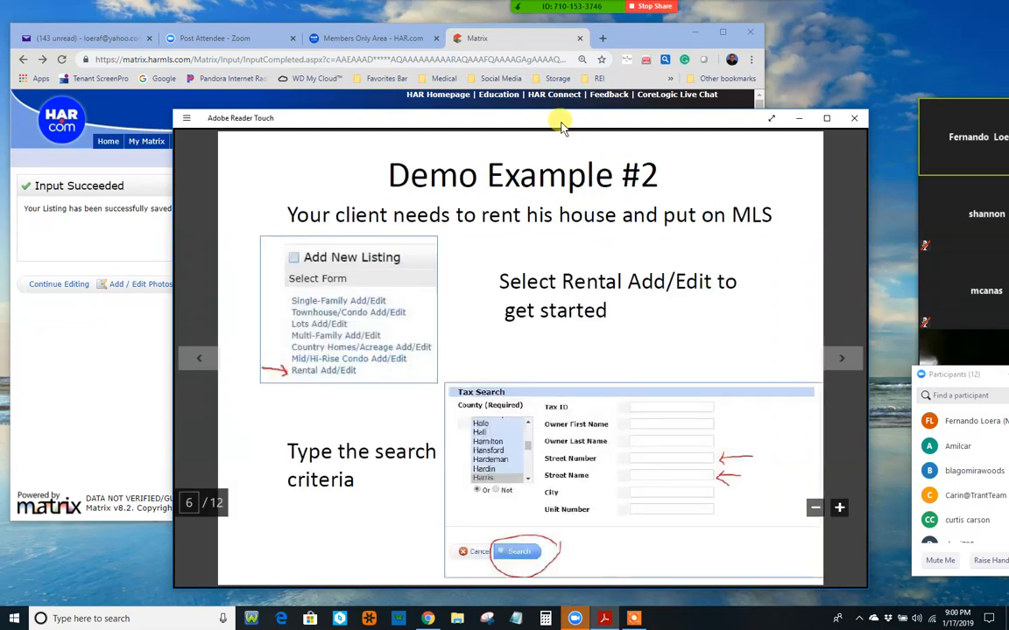
drag(561, 127, 536, 112)
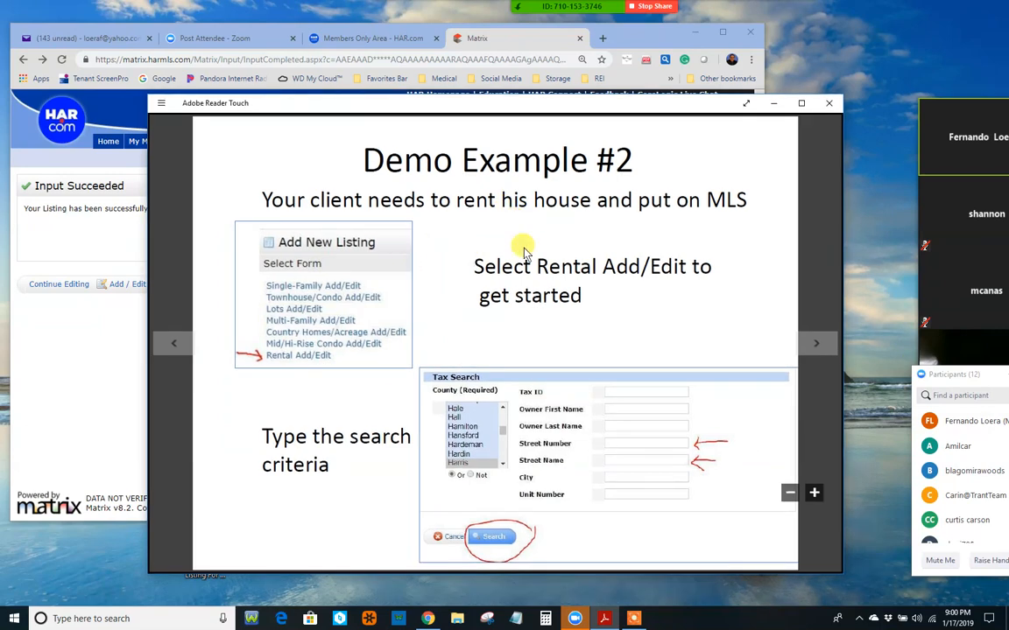
click(817, 343)
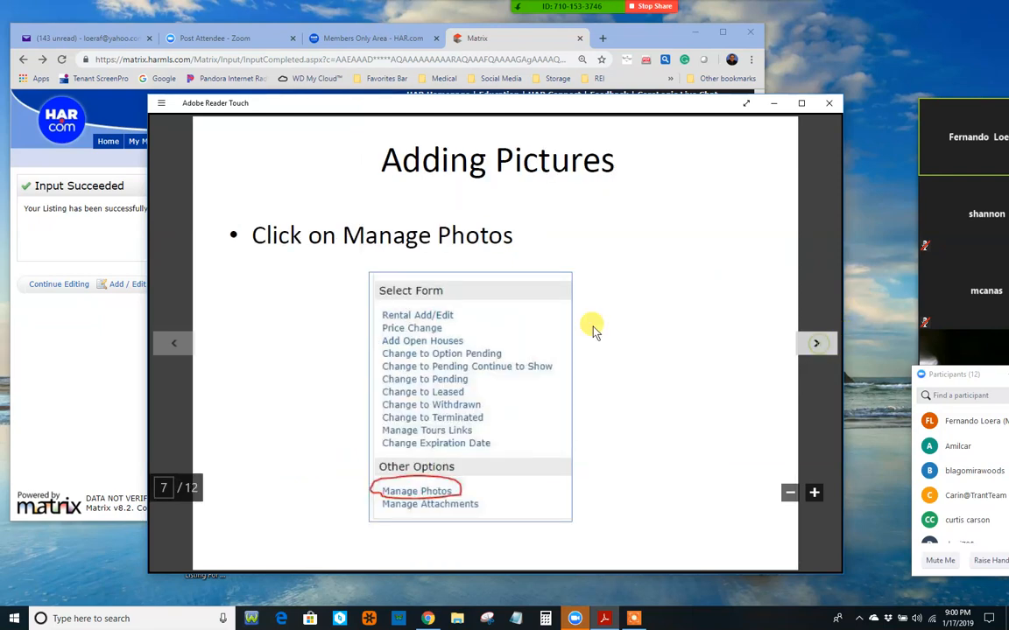
click(174, 343)
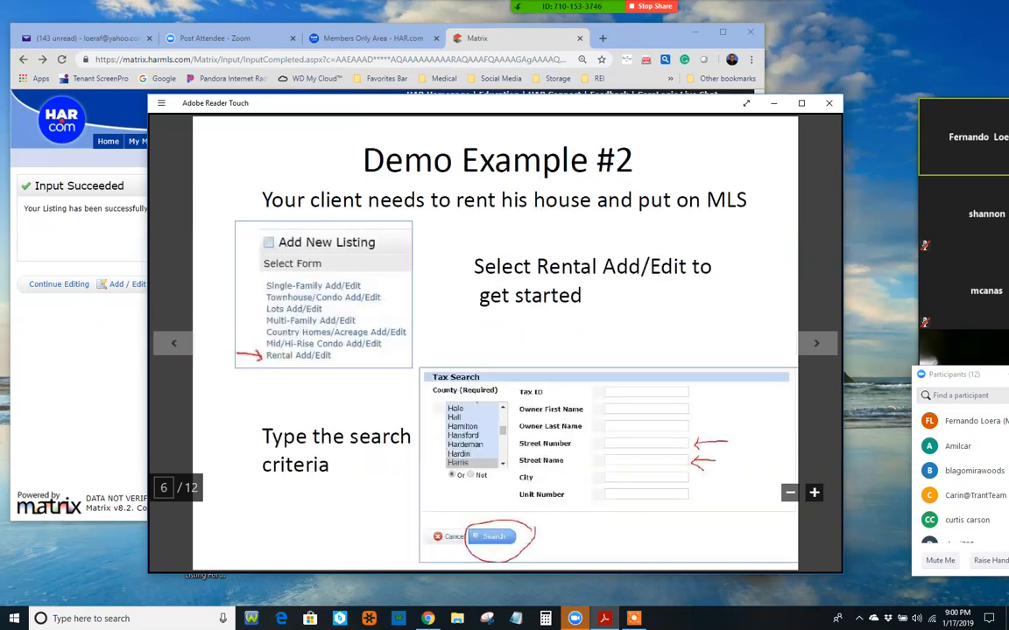
click(109, 157)
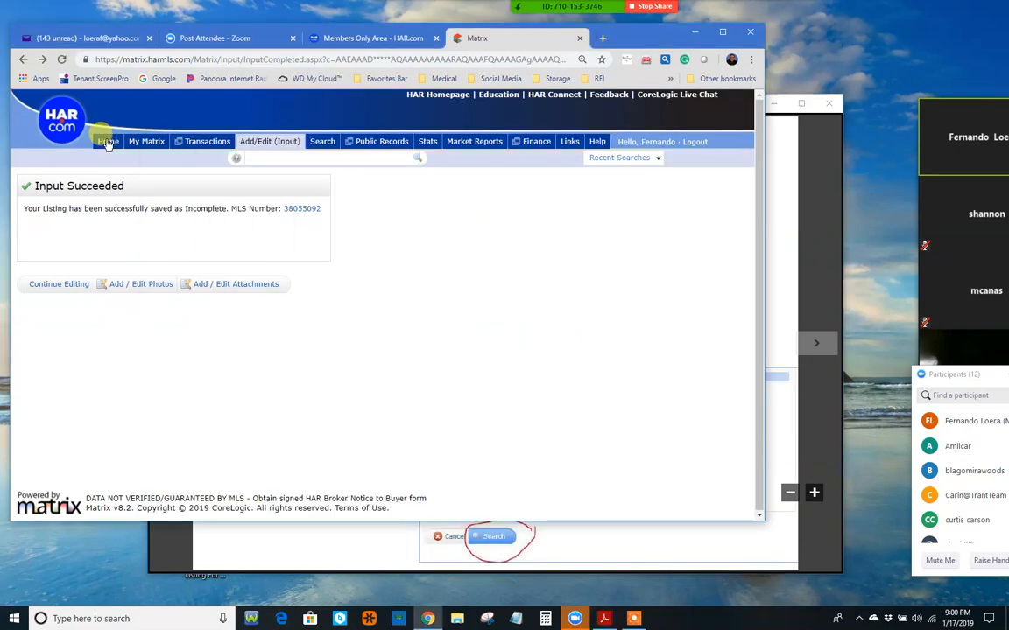
click(108, 143)
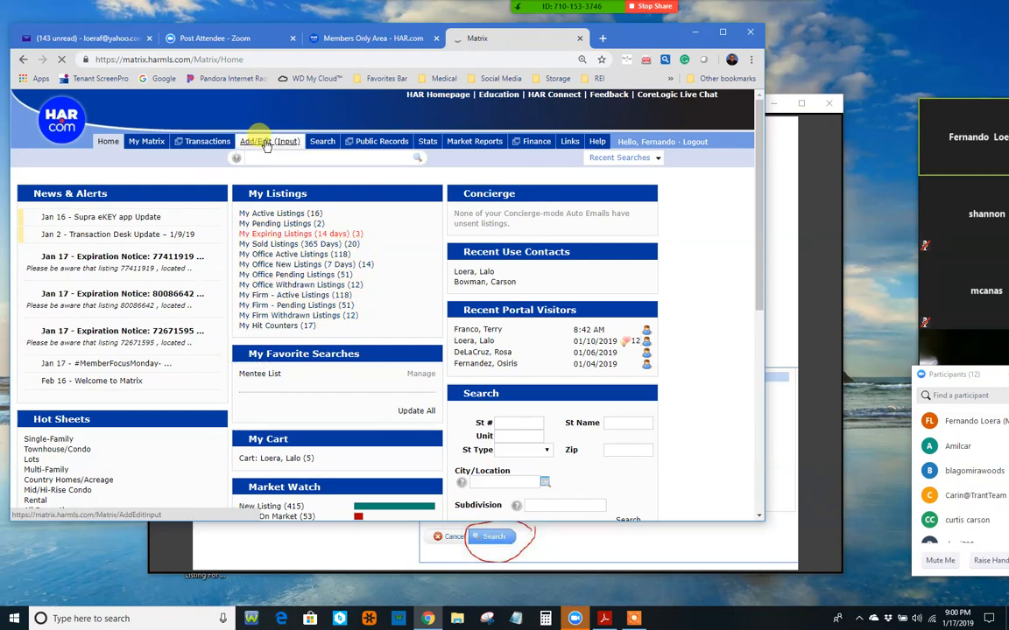
click(267, 143)
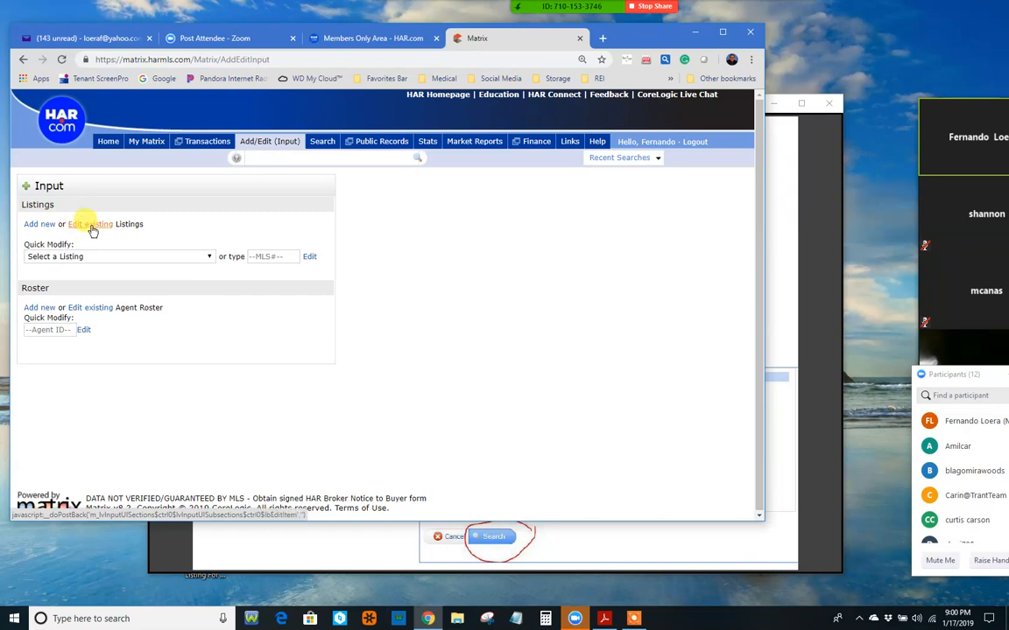
click(79, 257)
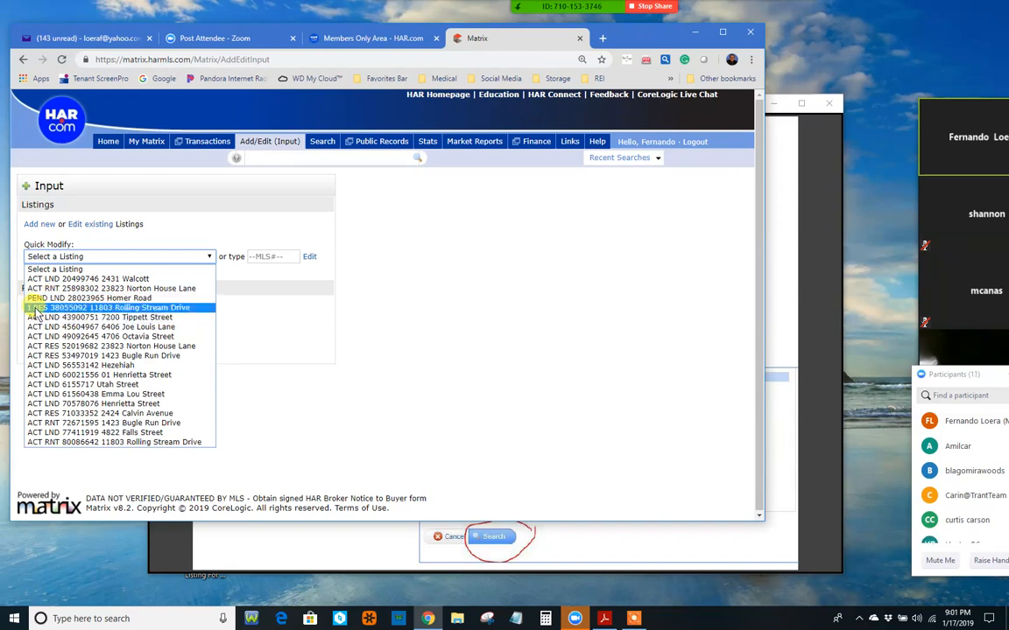
click(214, 210)
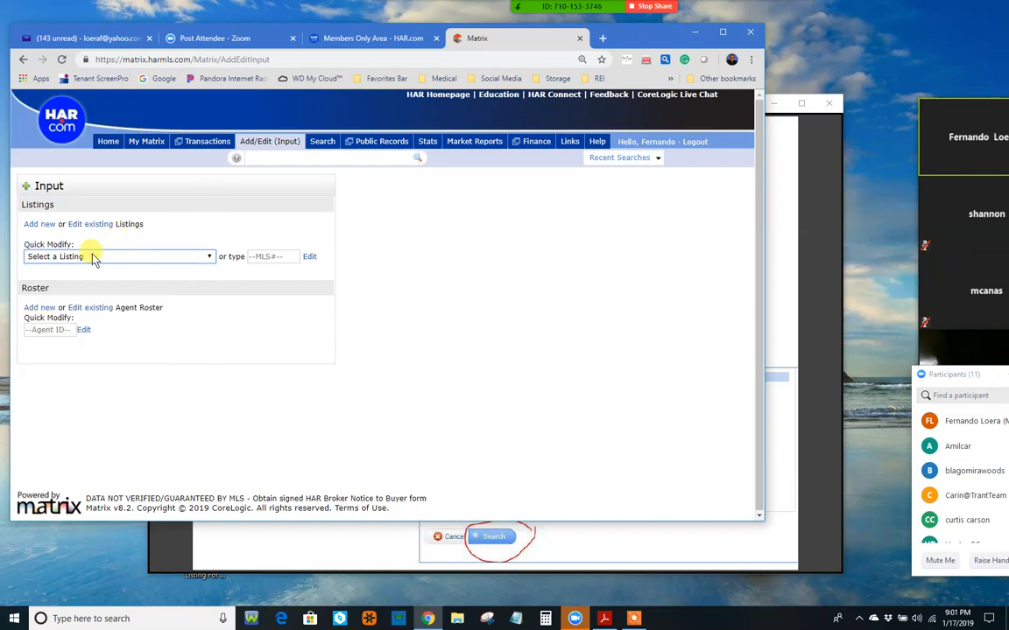
Step: Add a new listing using the Rental Add/Edit form
click(41, 224)
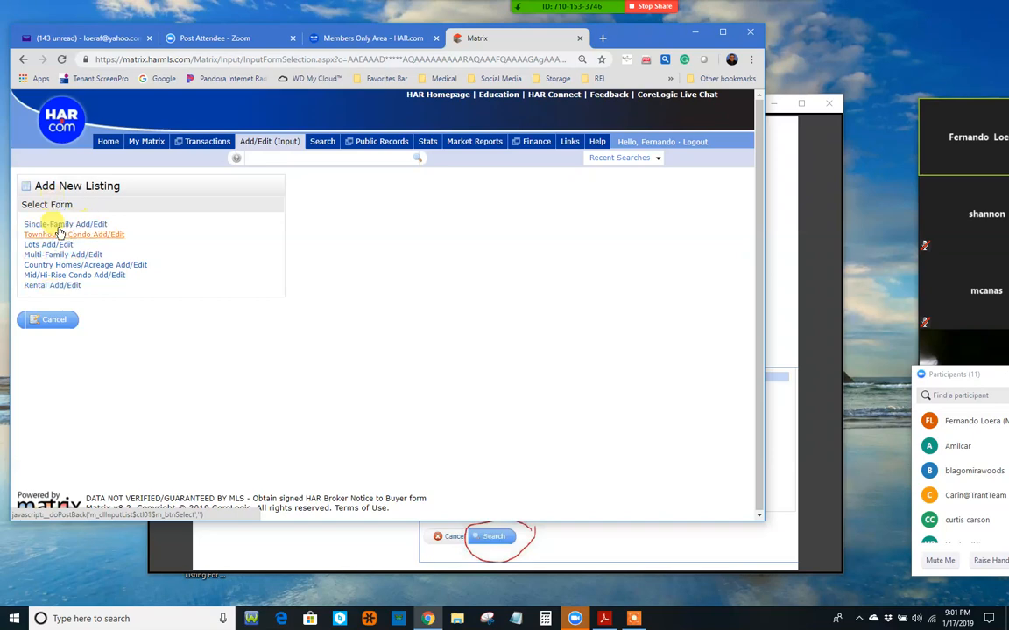
click(54, 286)
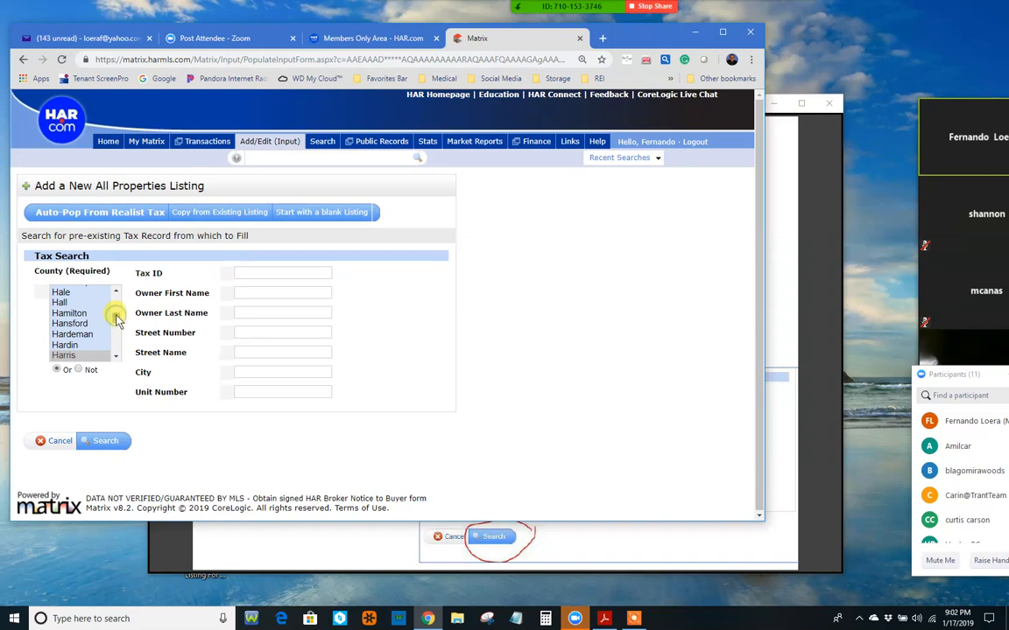
drag(117, 319, 114, 325)
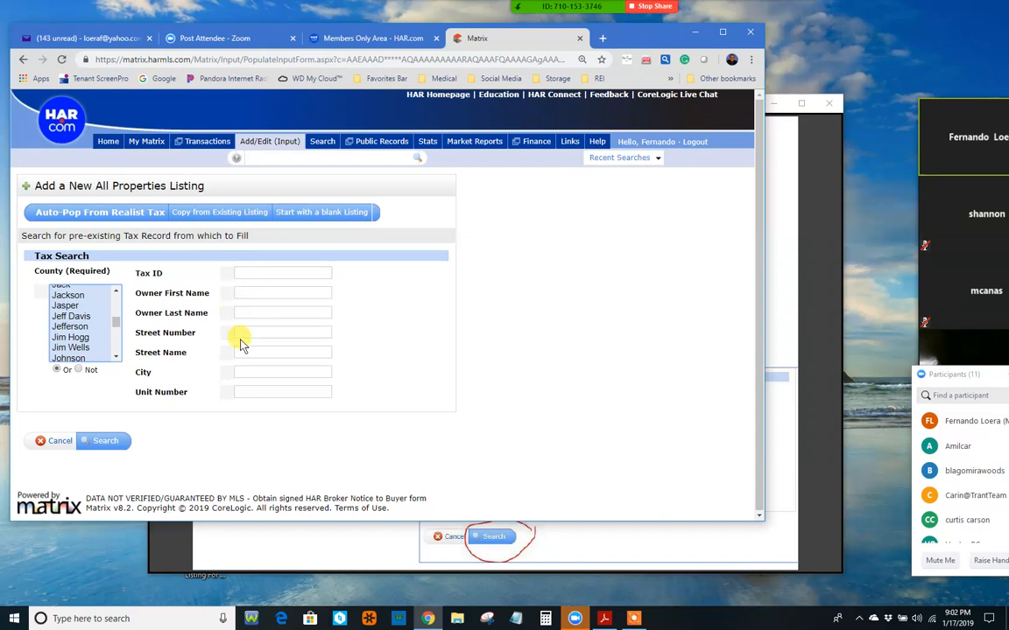
click(276, 334)
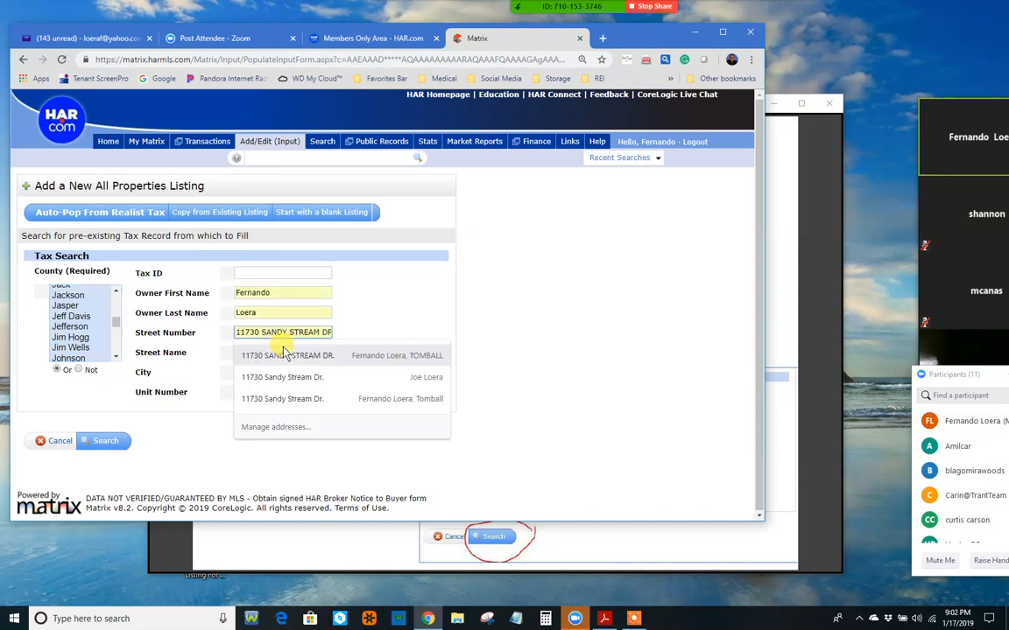
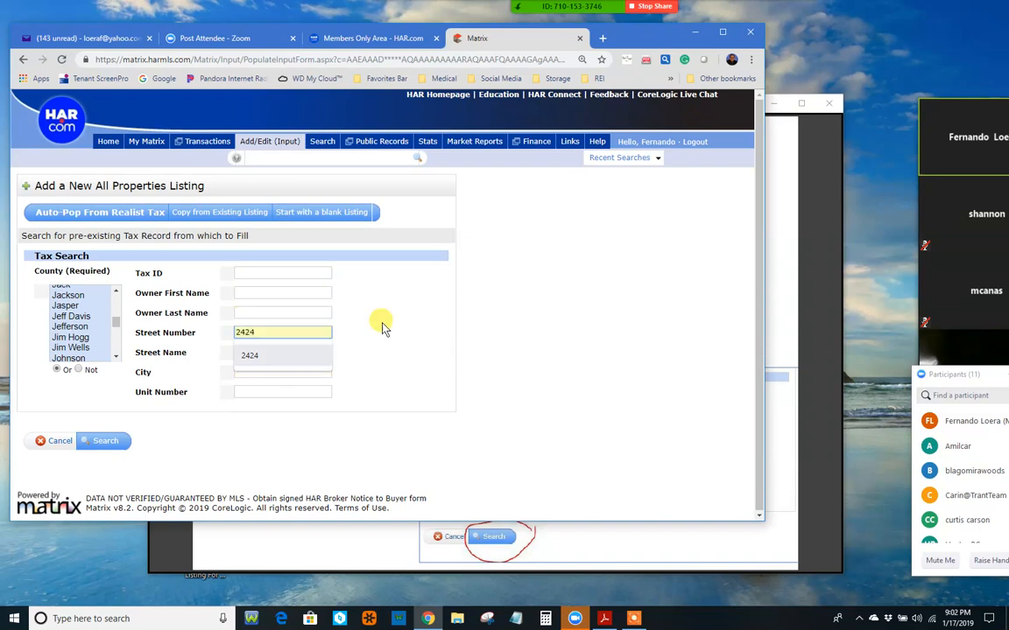
click(254, 355)
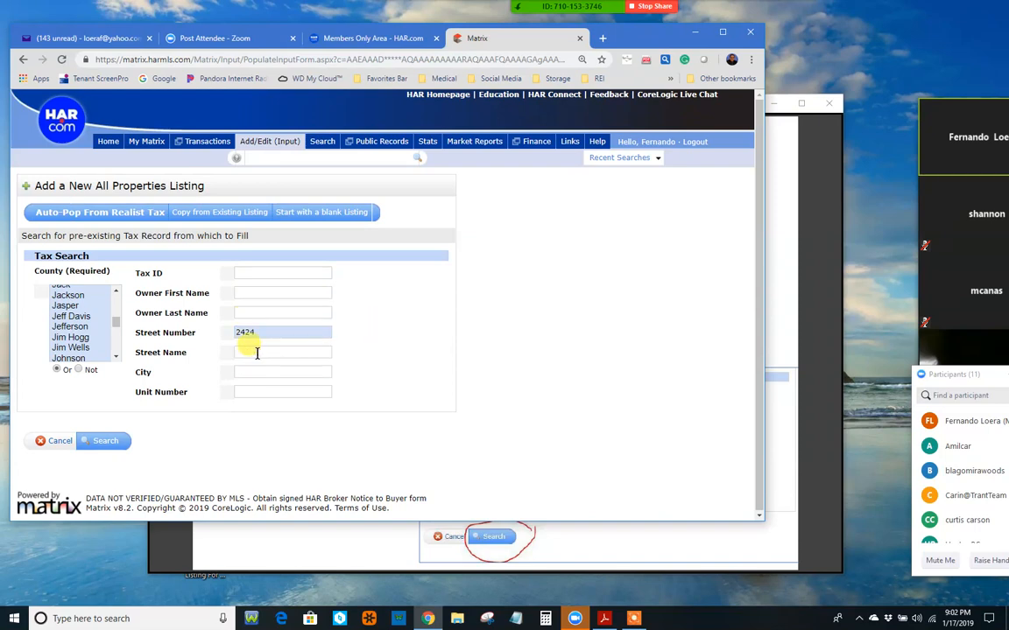
click(257, 352)
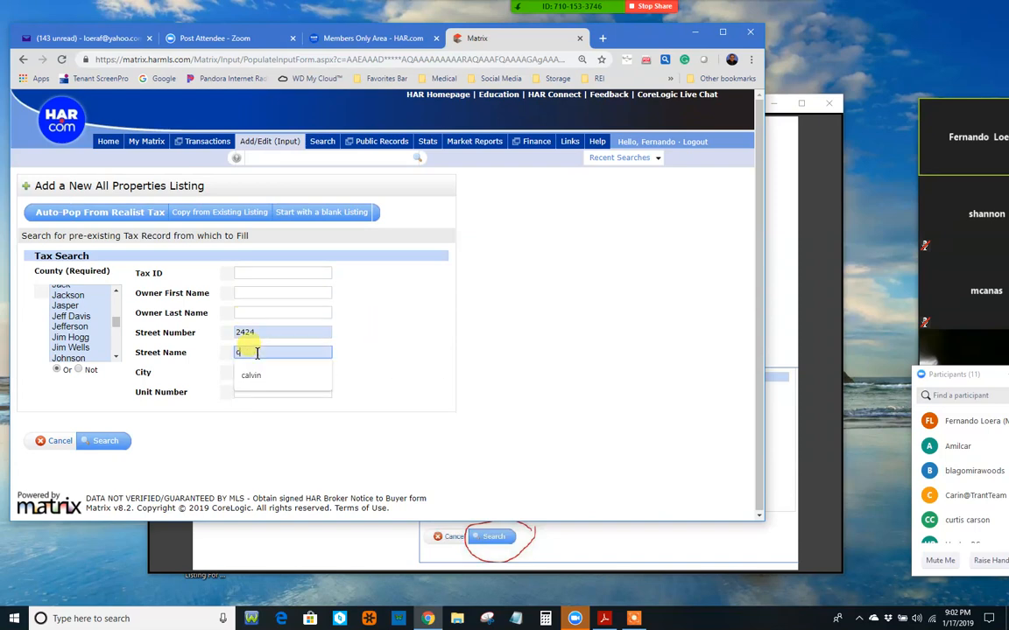
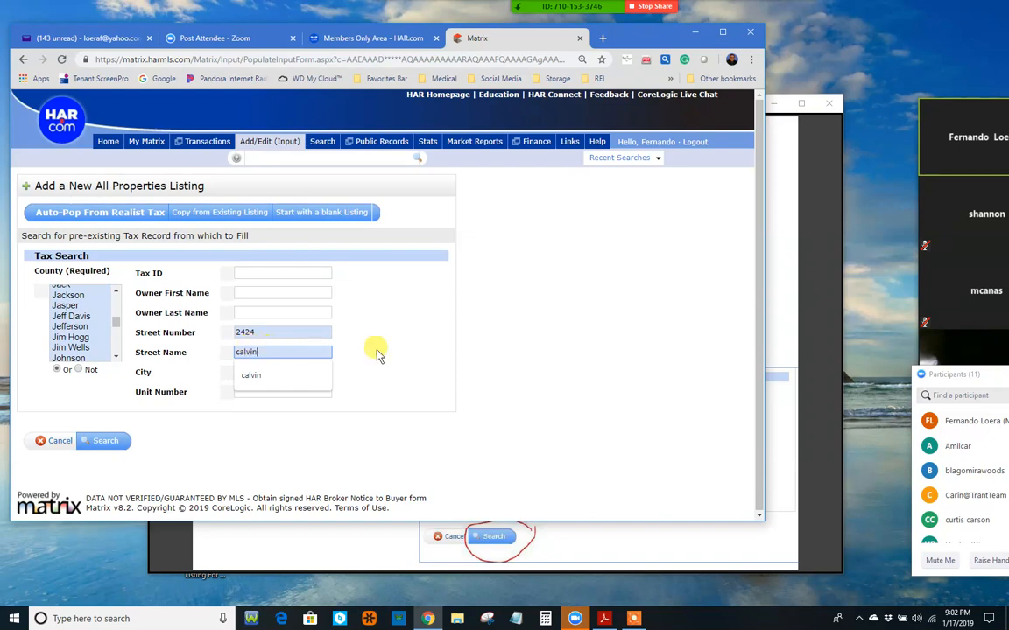
click(283, 375)
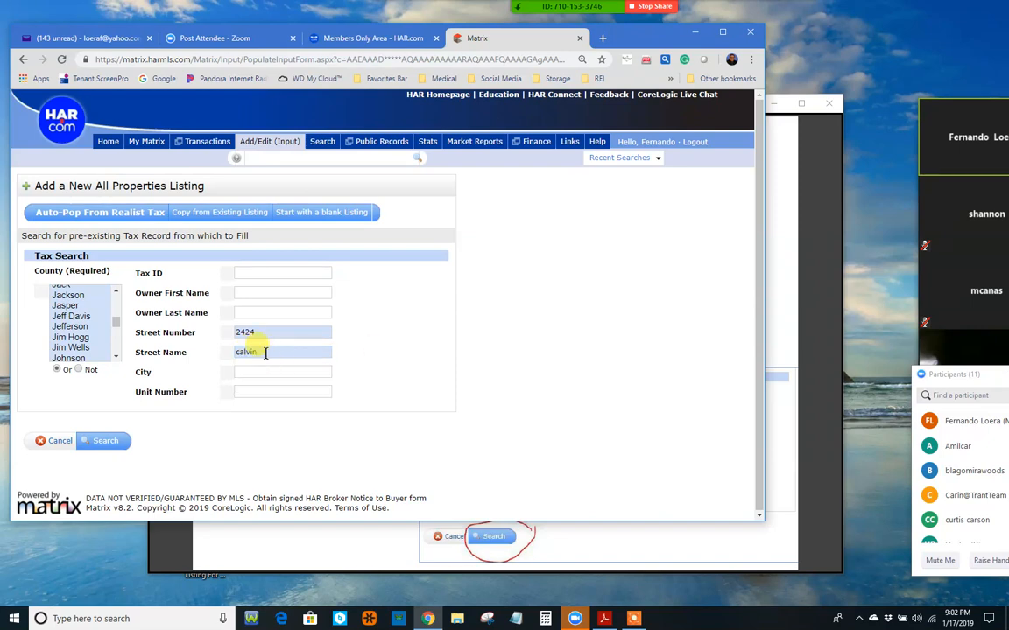
click(266, 353)
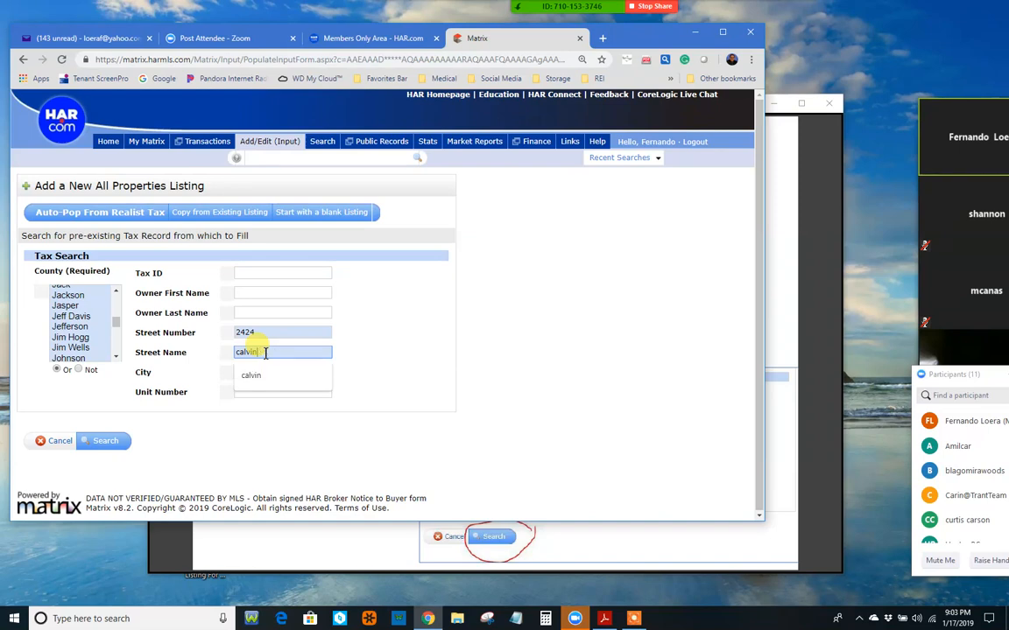
click(391, 363)
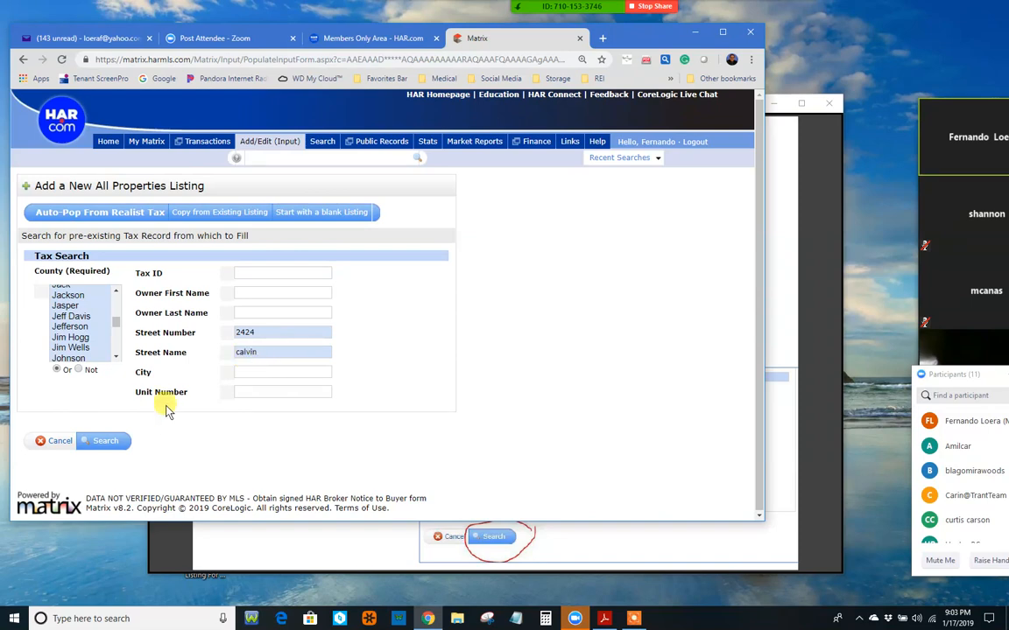
click(98, 440)
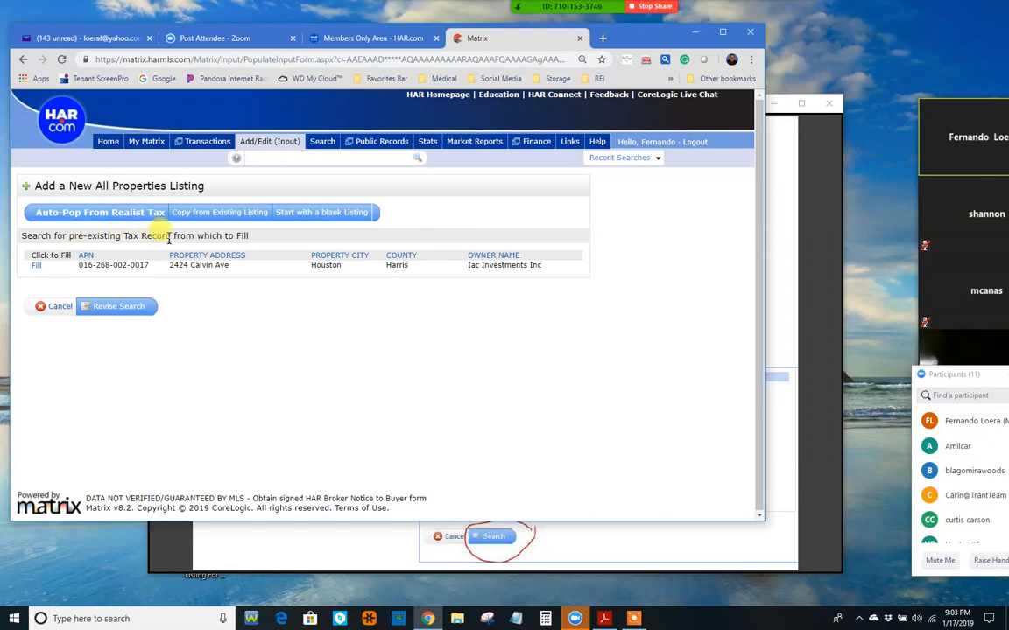
click(37, 265)
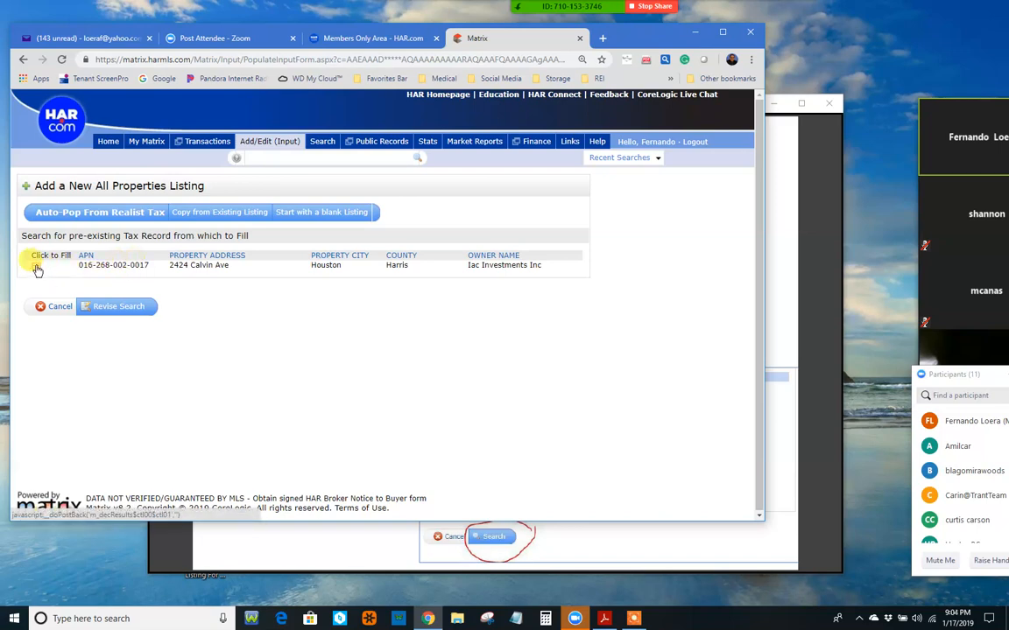
click(138, 311)
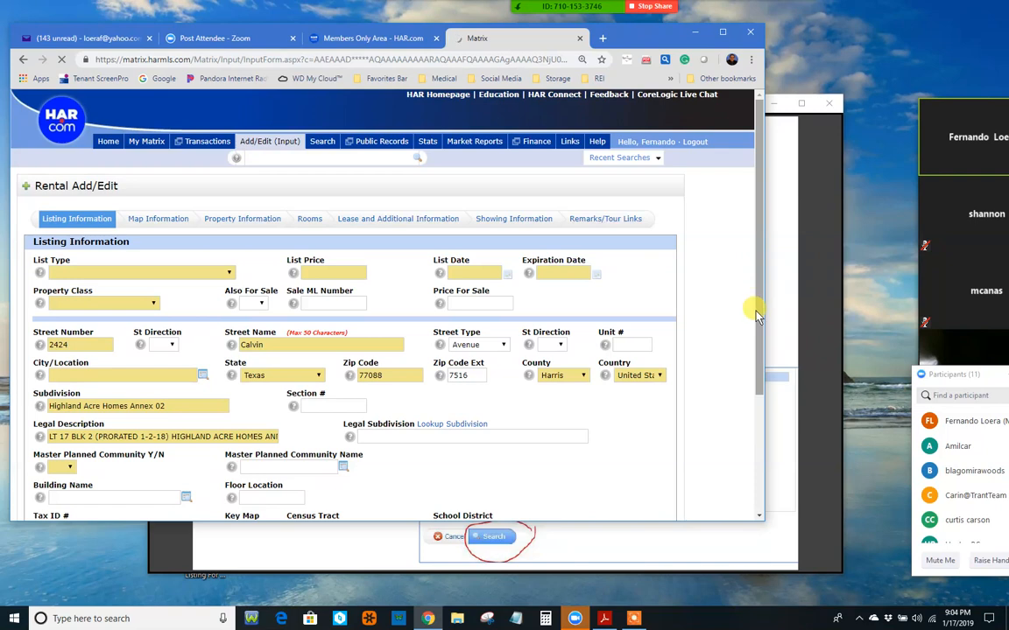
Step: Set list type Exclusive Right to Sell/Lease, list price 160,000, class Single Family Detached
scroll(754, 320, down, 2)
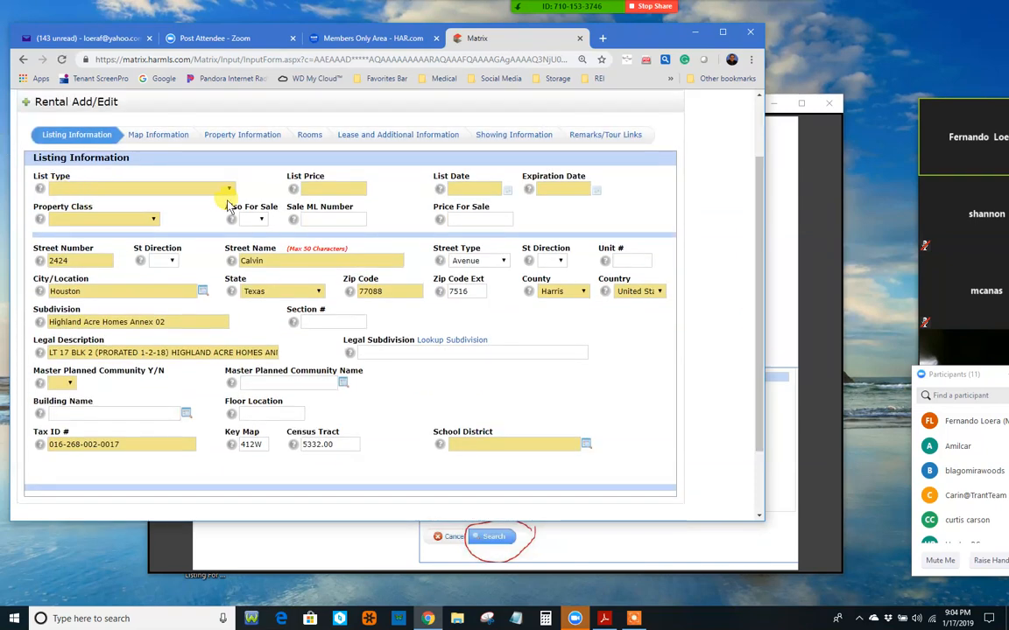
click(147, 194)
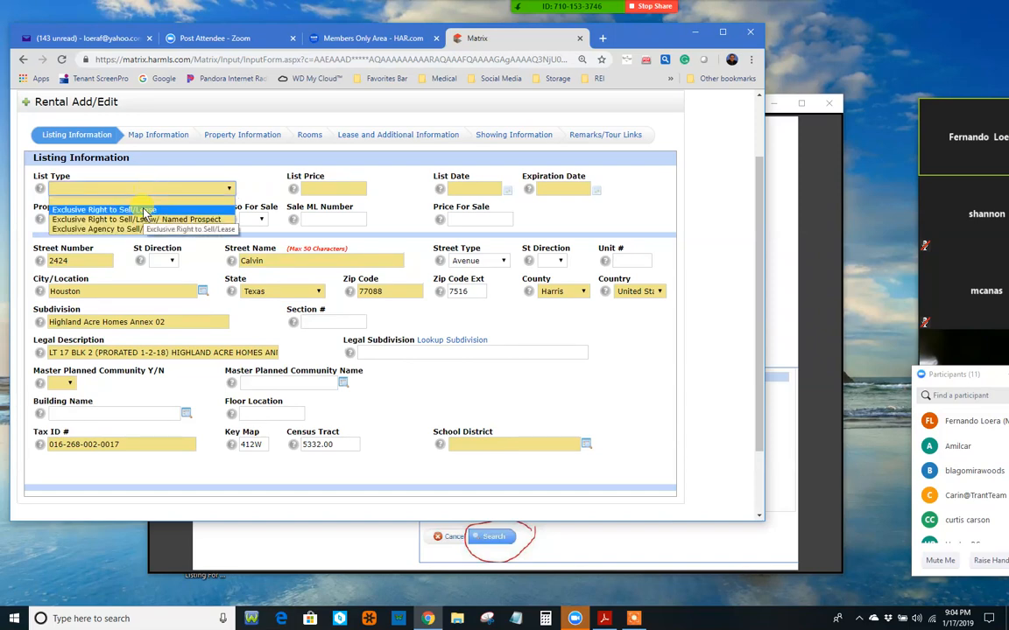
click(140, 210)
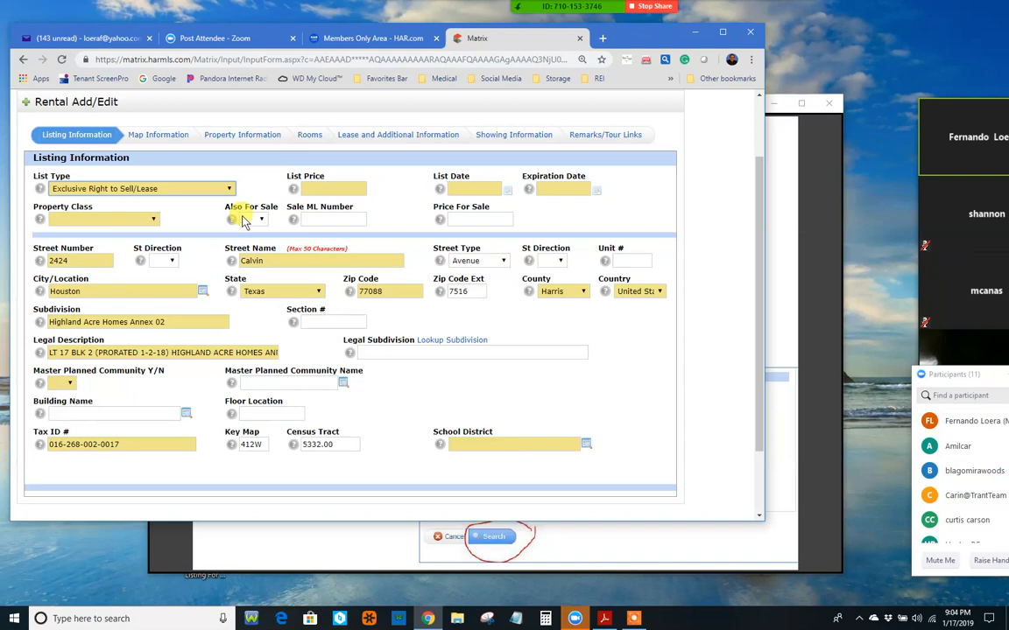
click(317, 187)
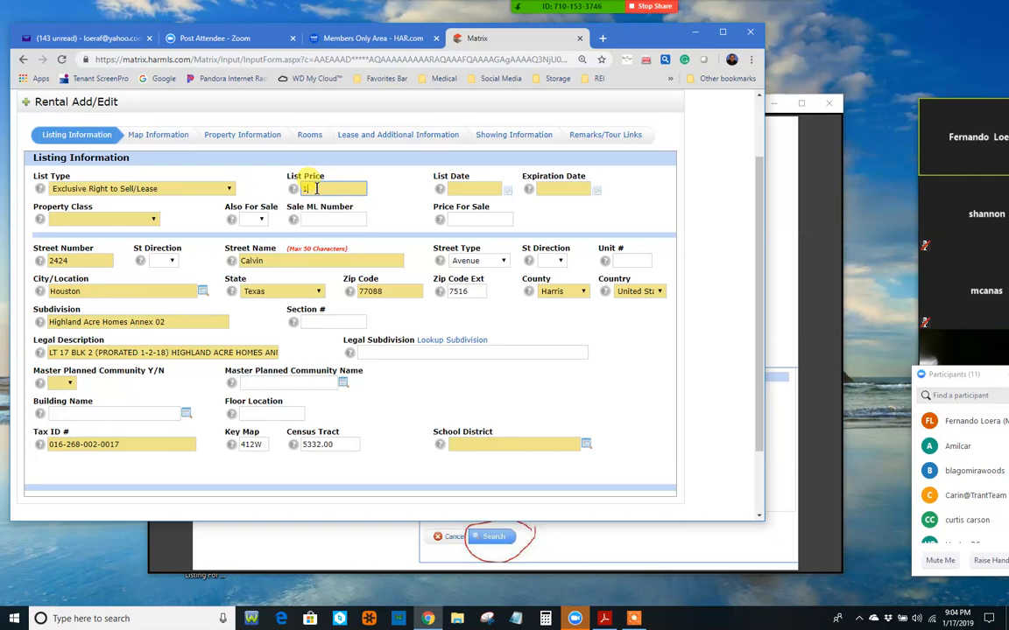
text(160,)
text(0000)
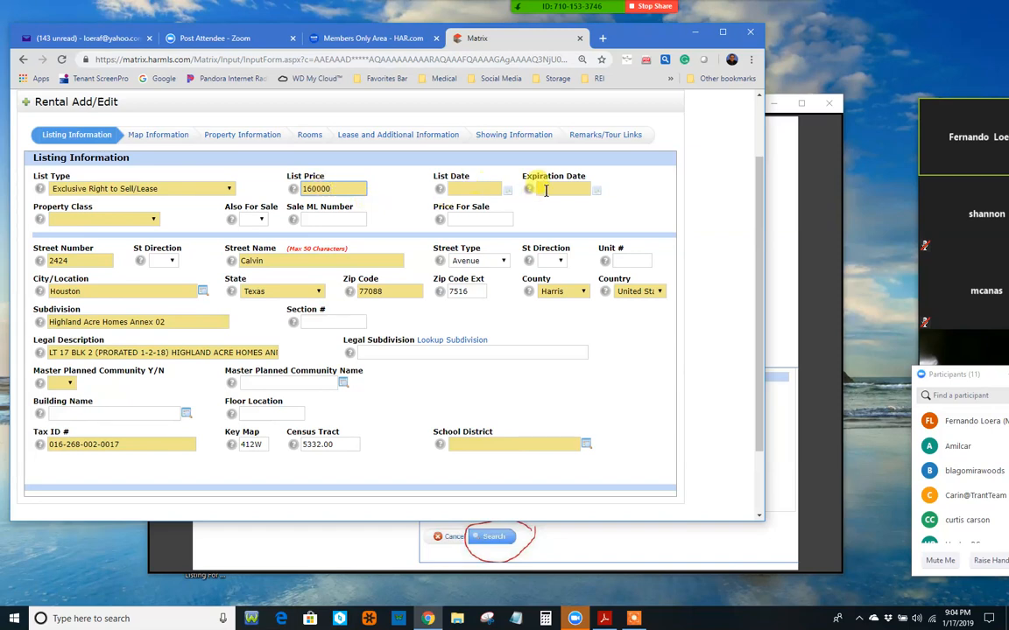
click(152, 220)
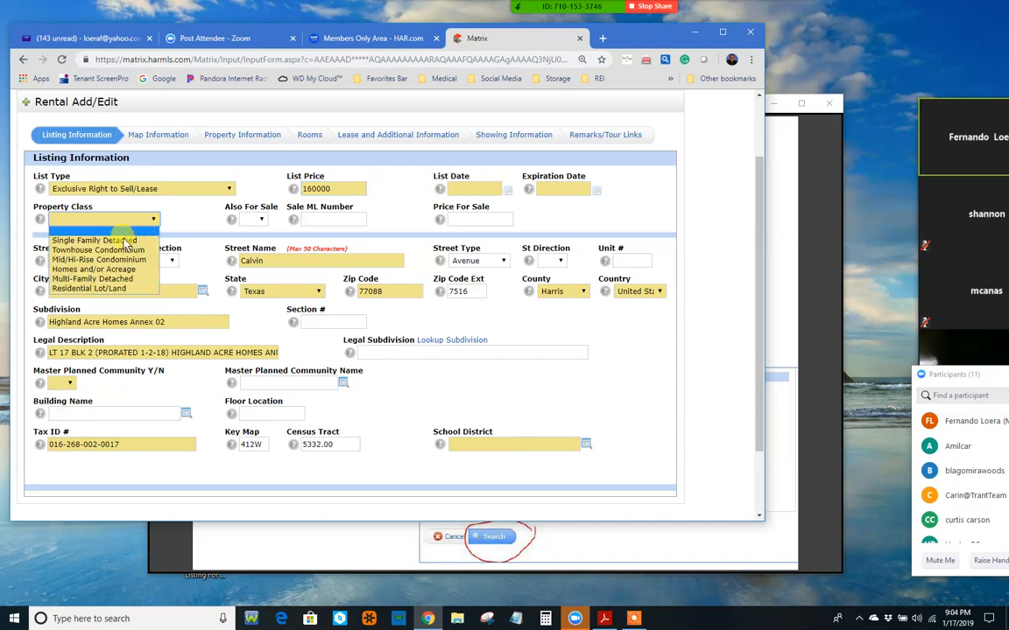
click(128, 241)
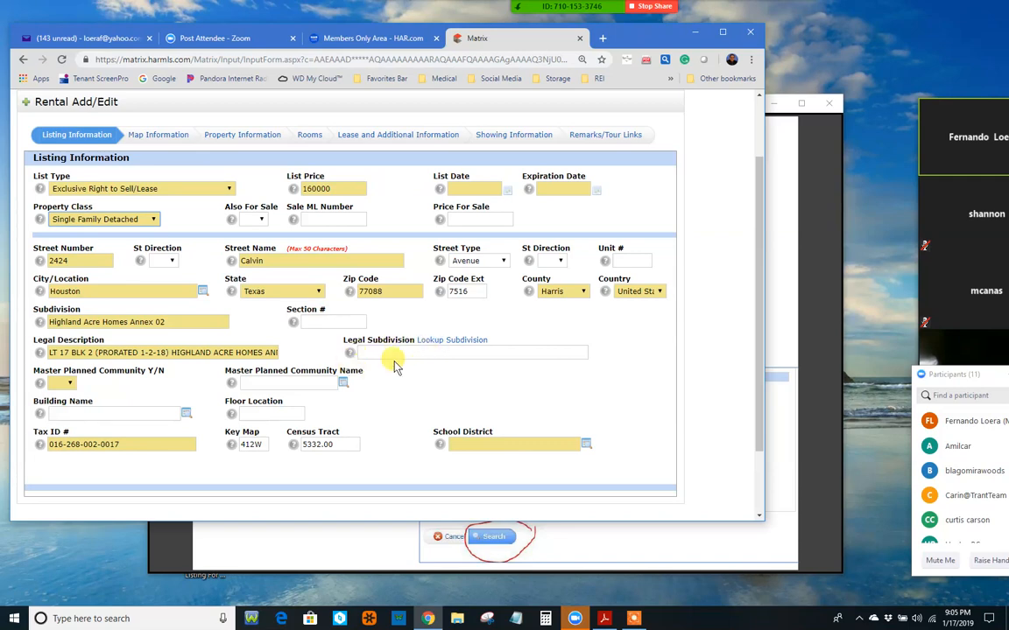
click(454, 342)
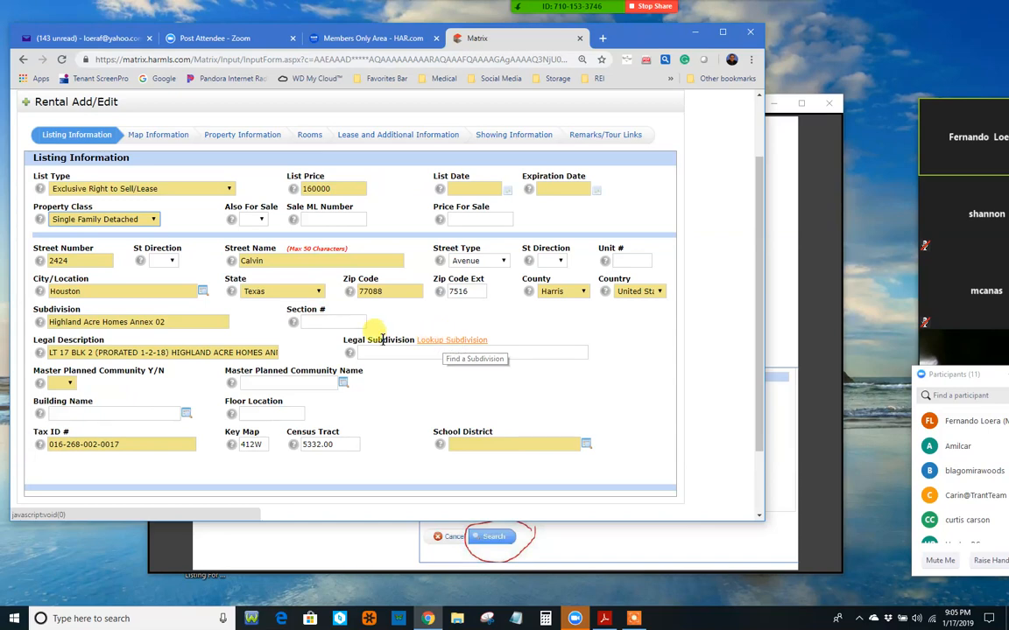
Step: Pick THREE LAKES EAST in the Legal Subdivision lookup, then close the lookup window
click(448, 340)
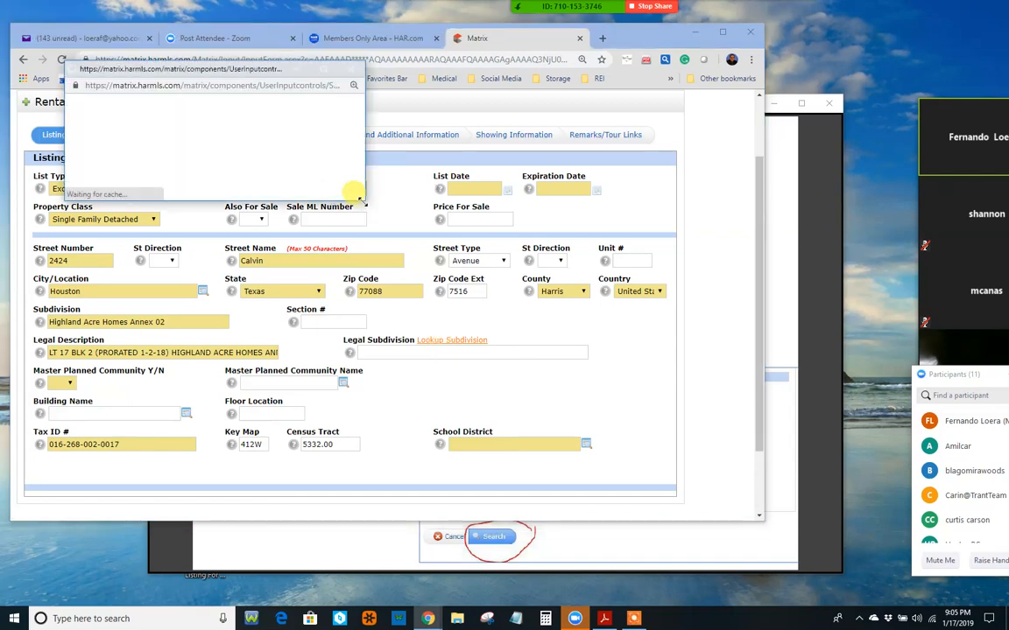
drag(357, 193, 232, 155)
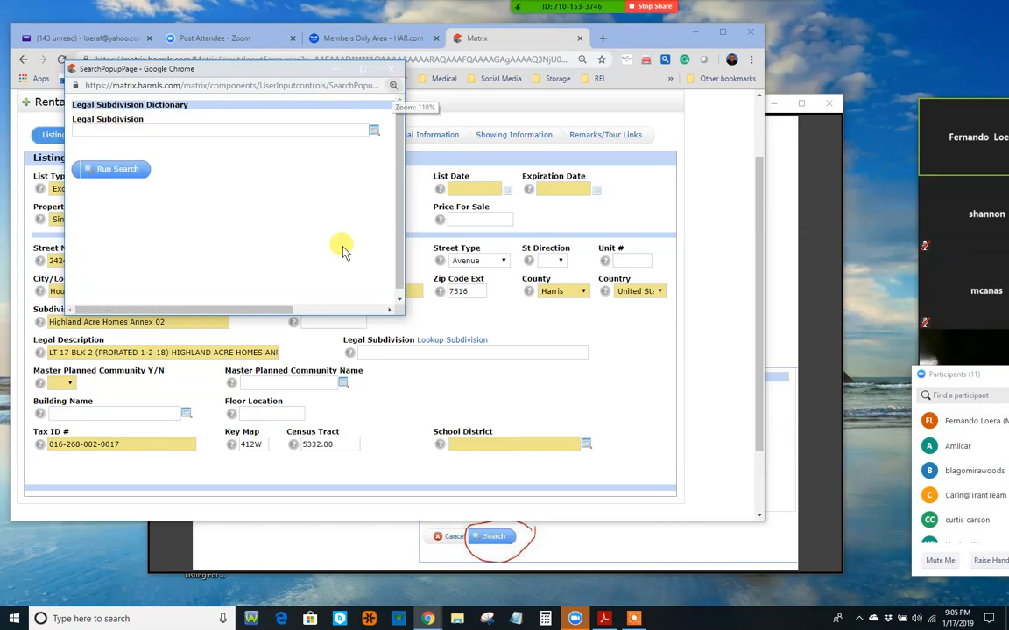
scroll(399, 206, down, 1)
scroll(231, 158, up, 1)
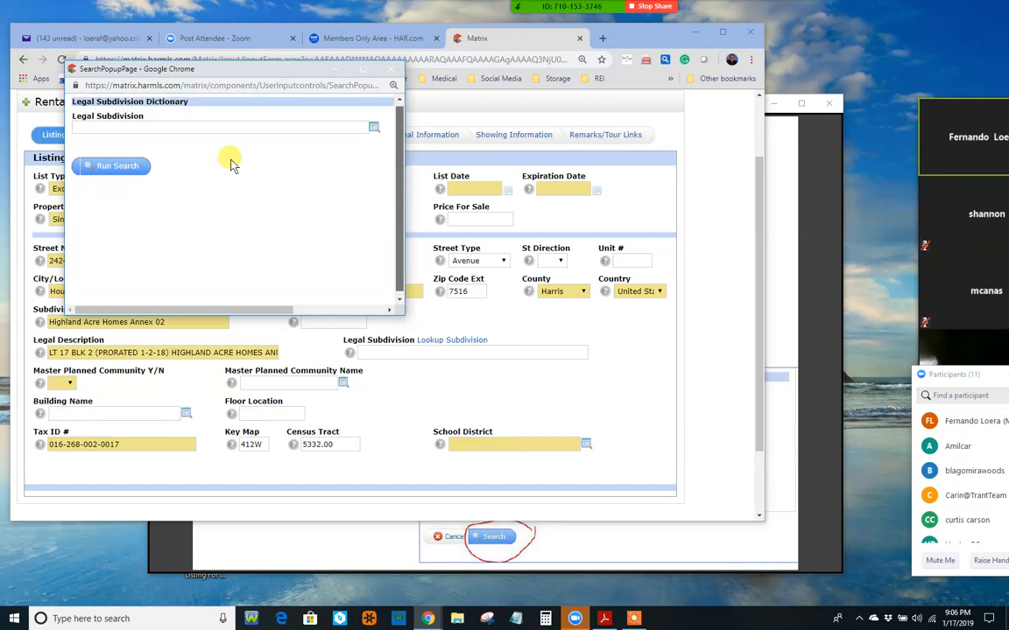
click(108, 129)
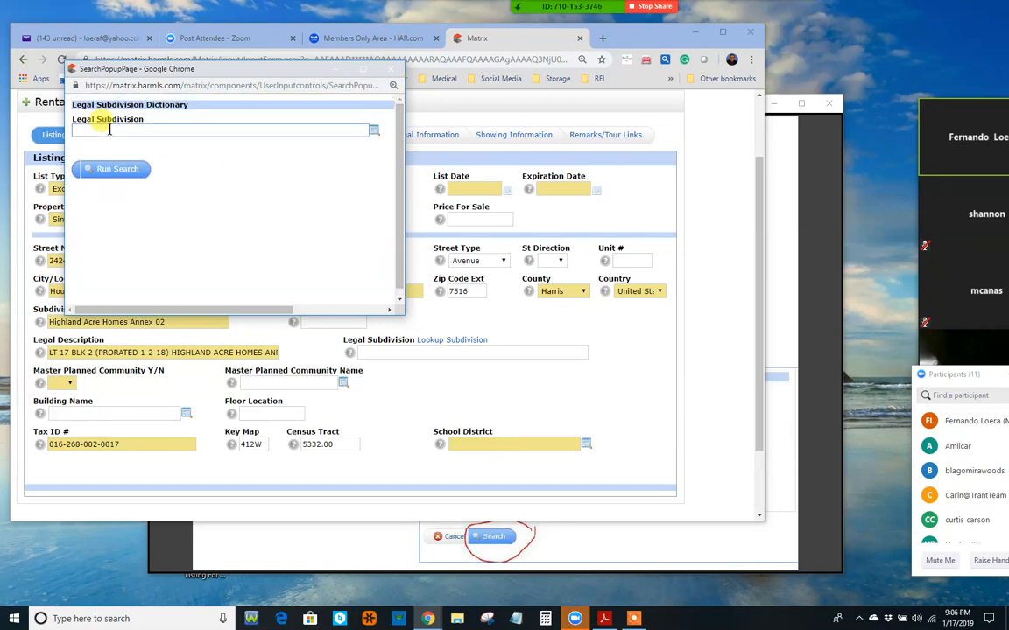
text(three)
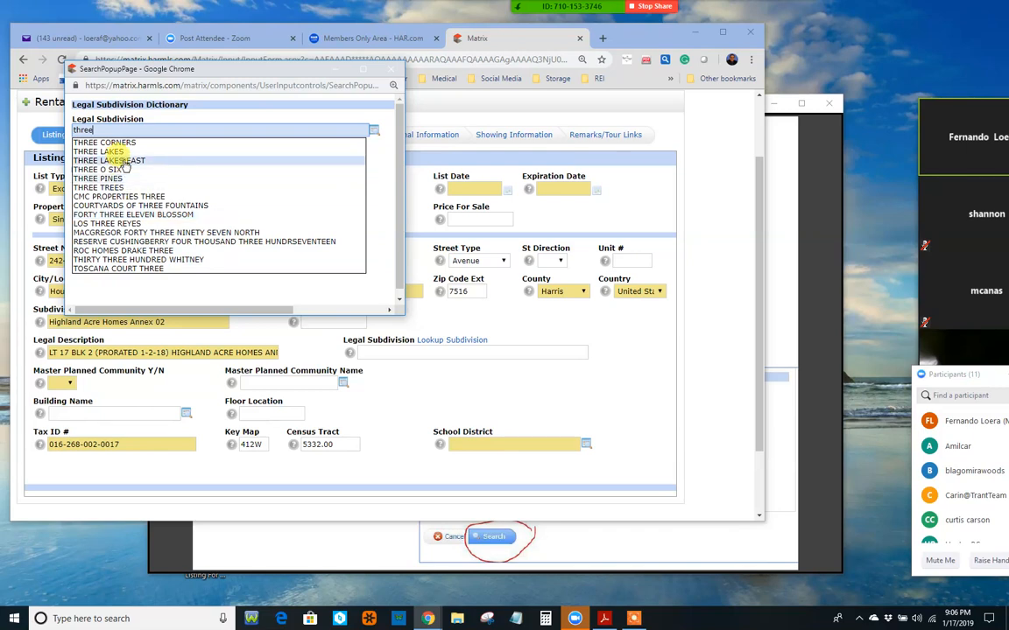
key(Return)
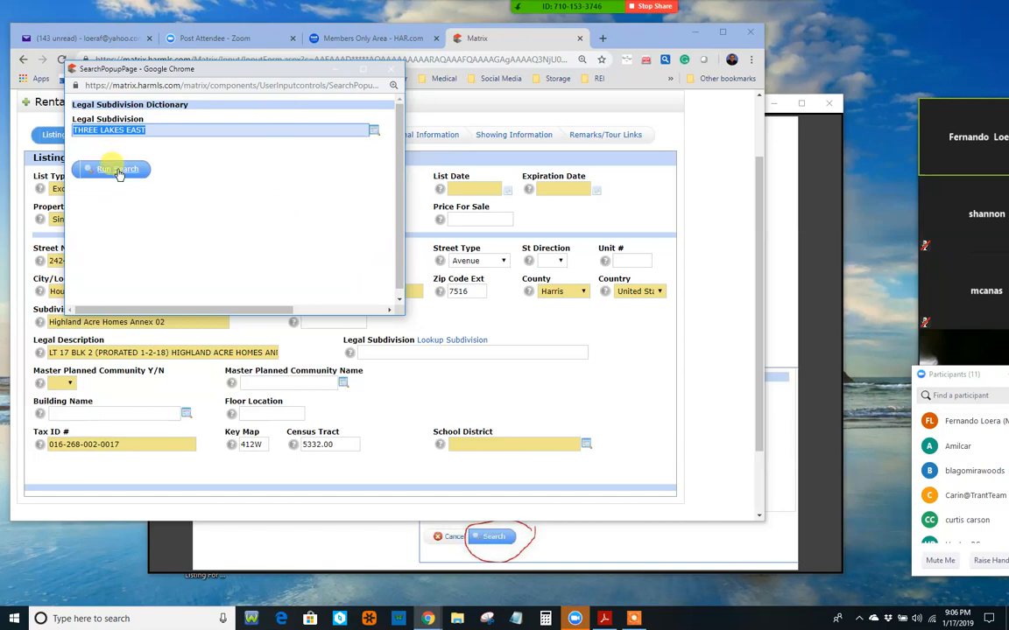
click(390, 72)
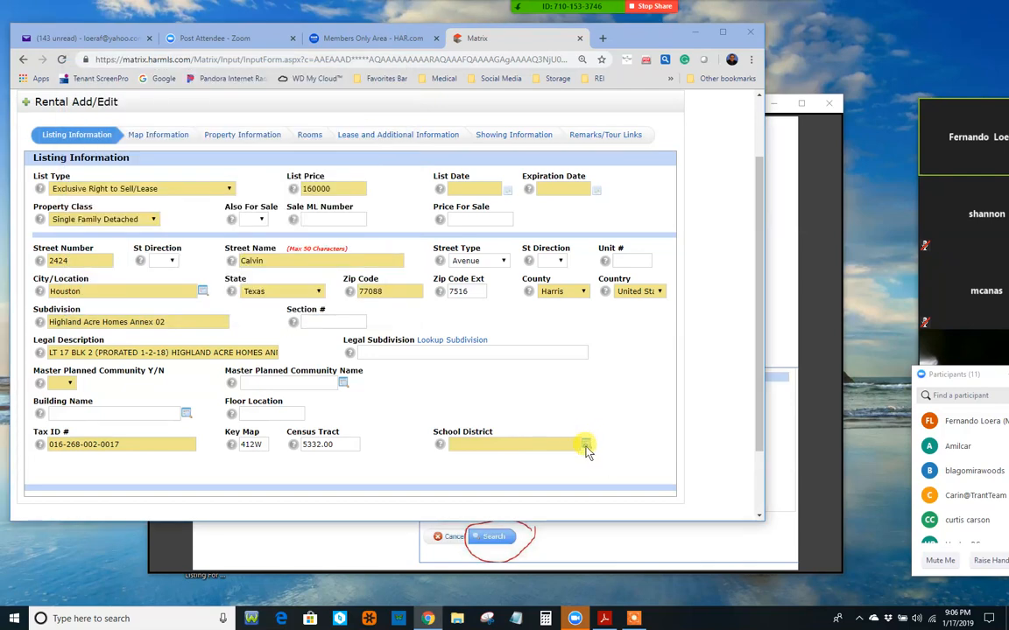
click(585, 446)
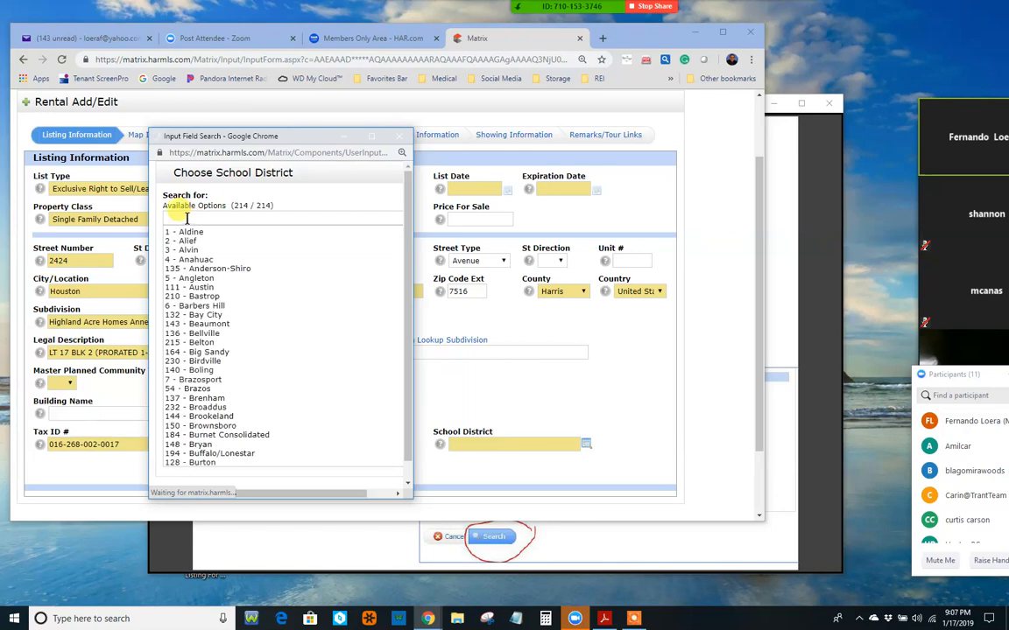
click(400, 142)
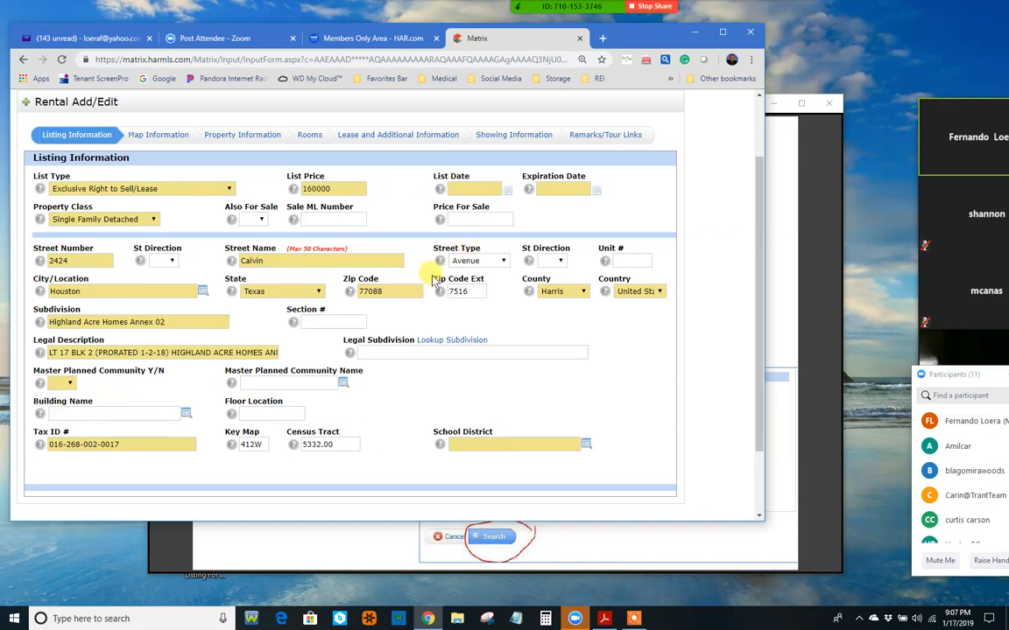
click(175, 139)
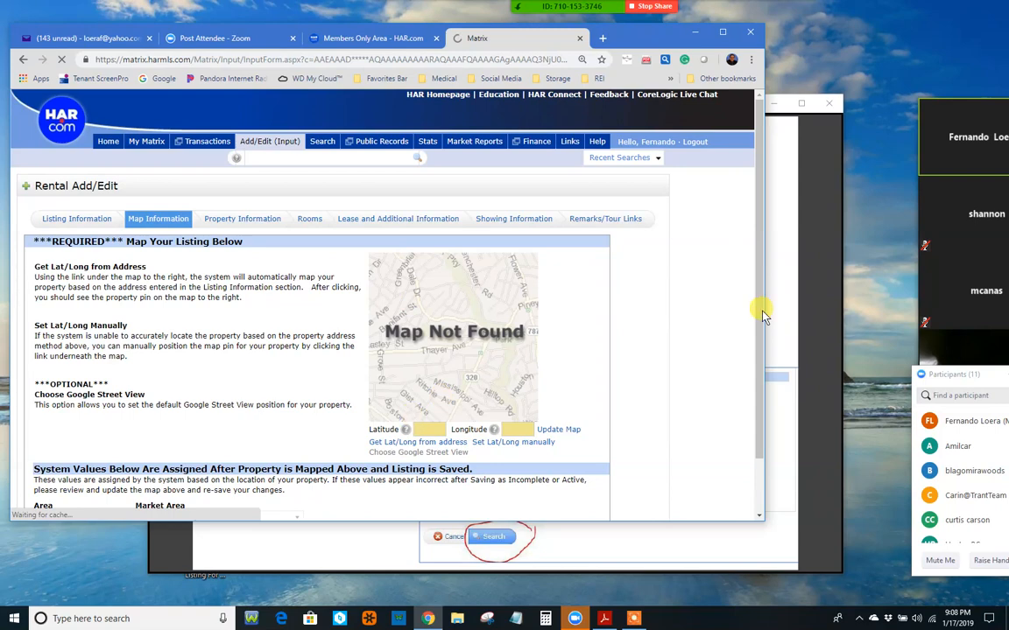
drag(759, 304, 758, 330)
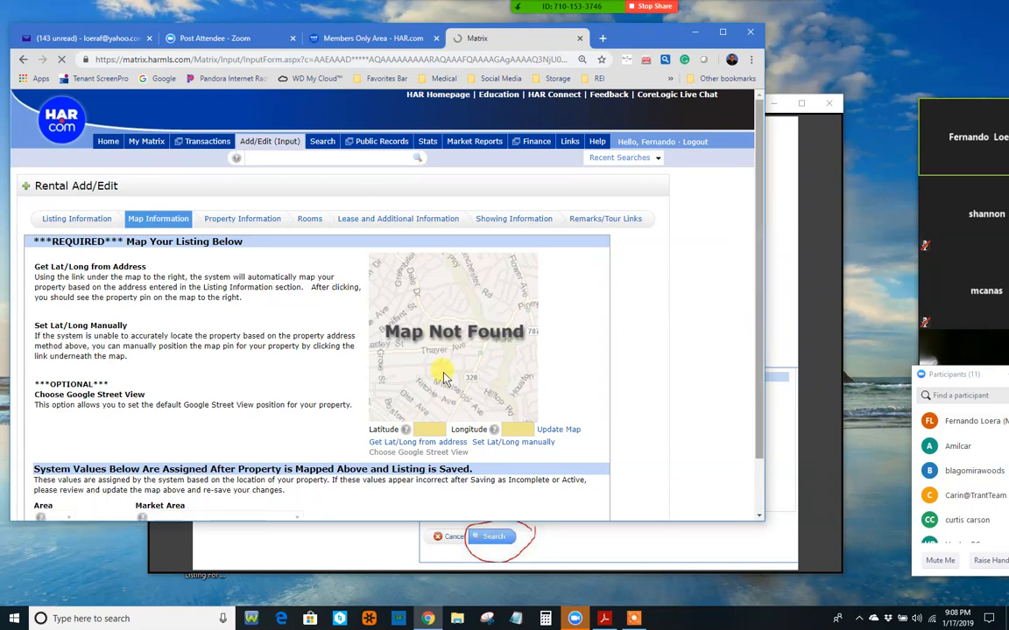
scroll(521, 401, down, 1)
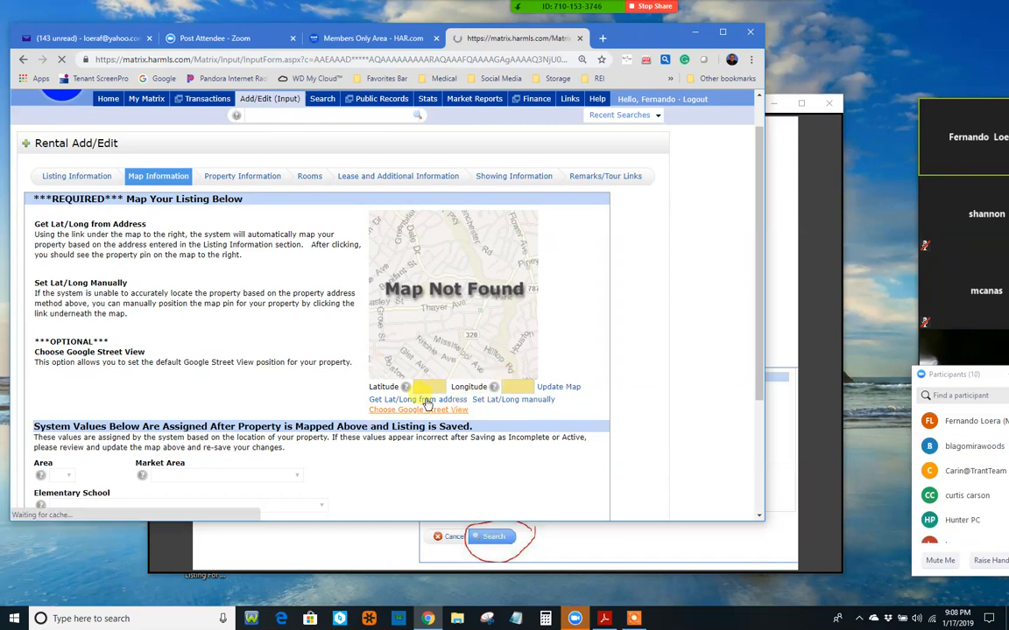
click(254, 182)
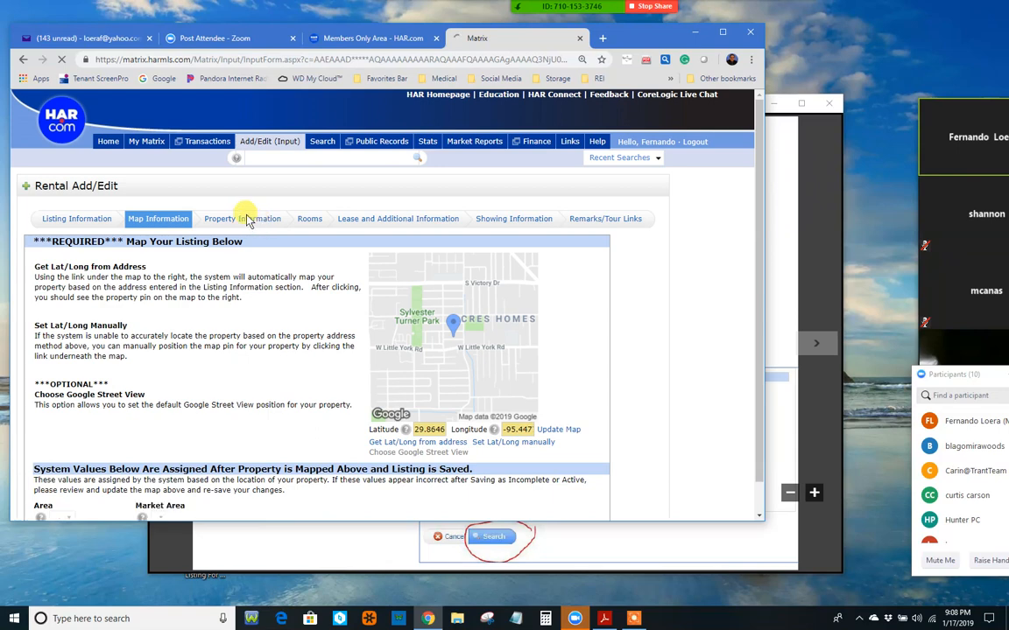
click(248, 219)
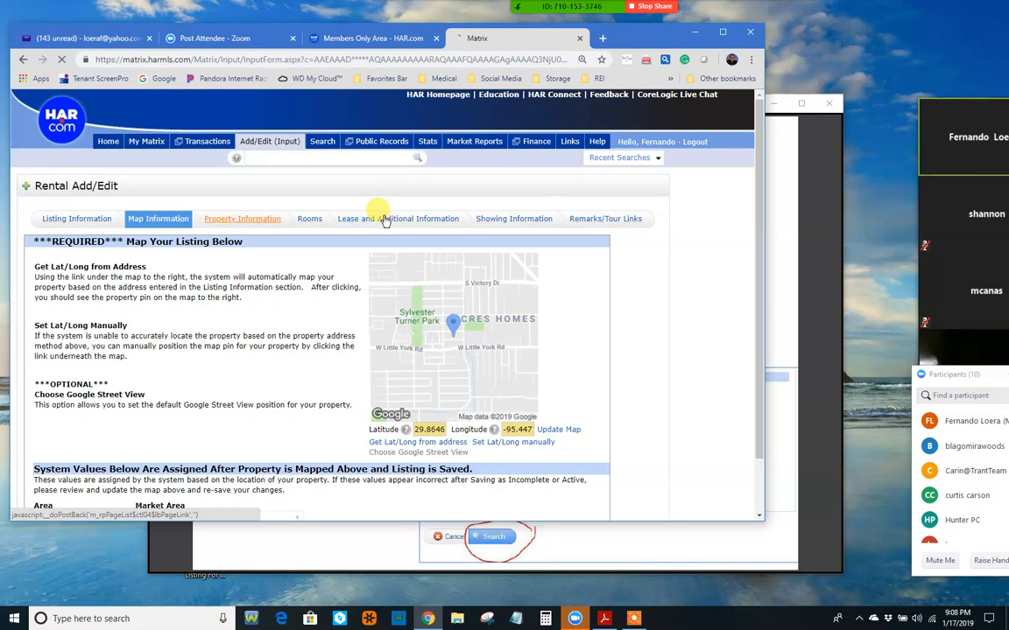
Step: Open Lease and Additional Information, view the Are Pets Allowed choices without picking, and reach Approval Requirements
click(378, 222)
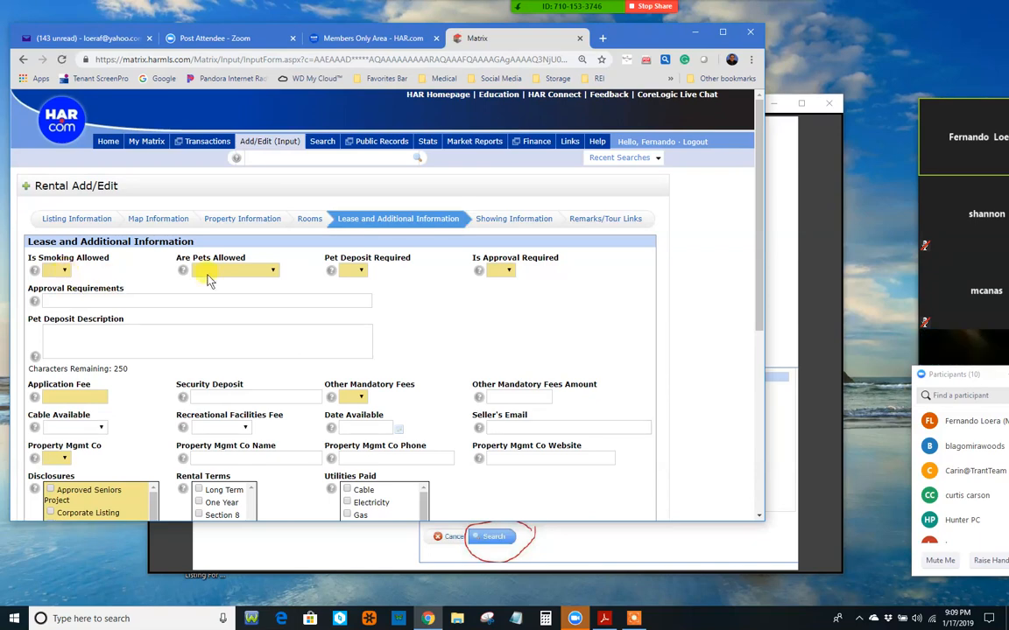
click(272, 273)
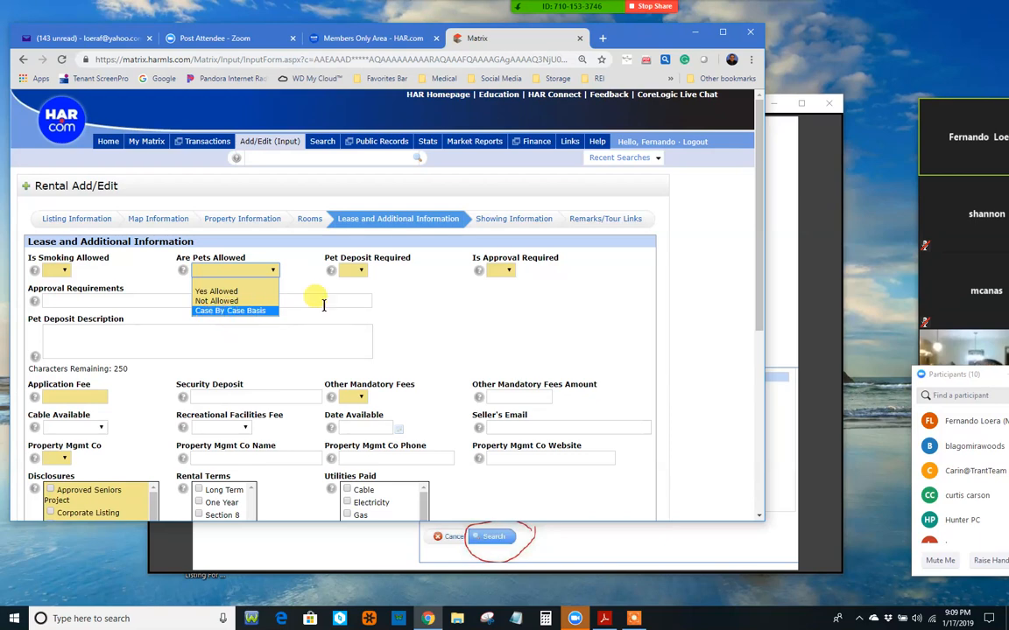
click(396, 291)
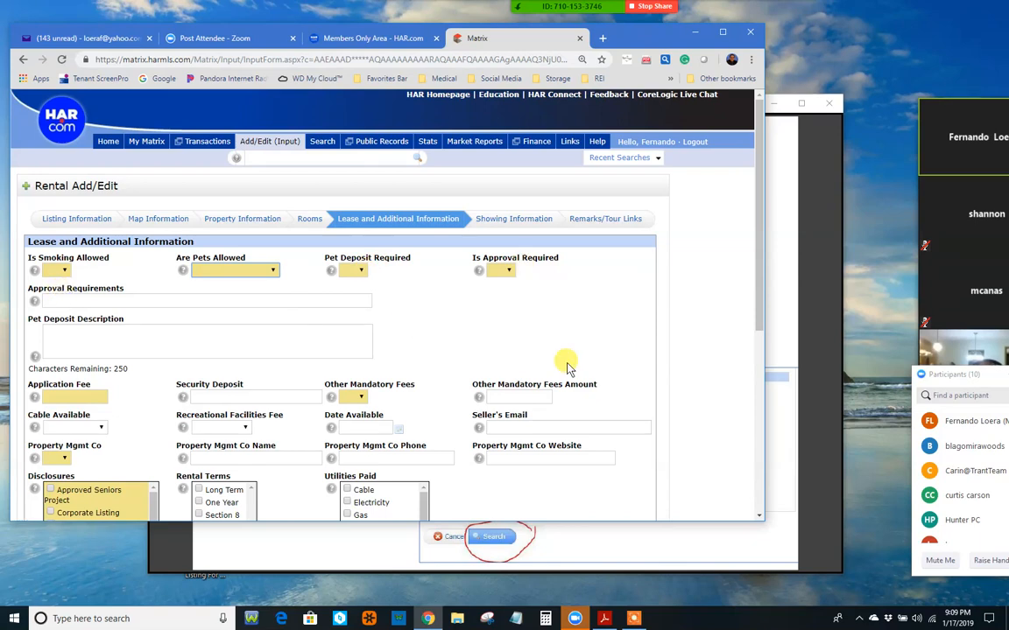
key(Tab)
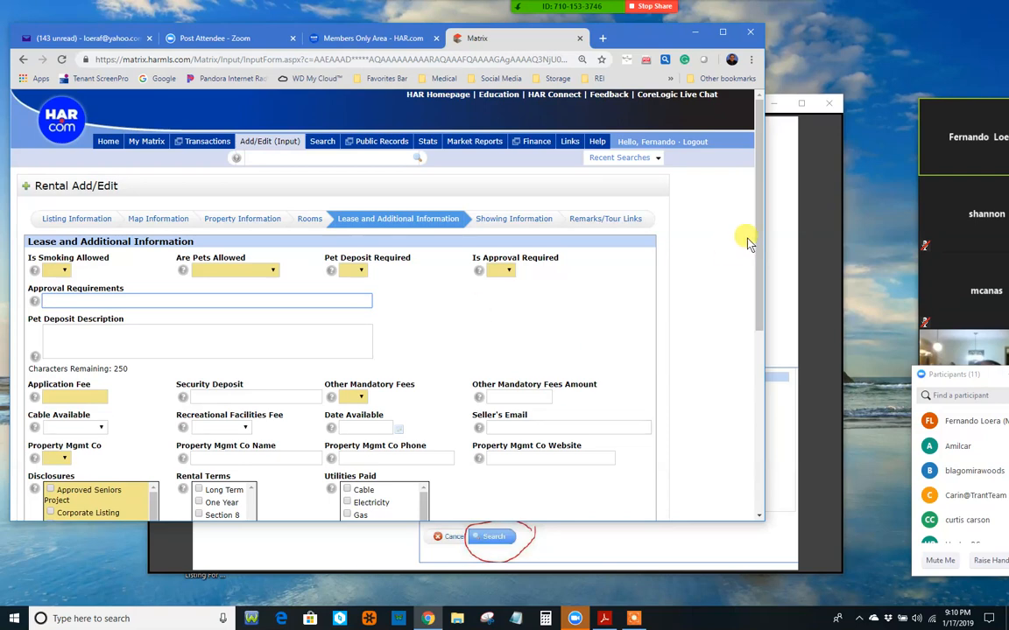
scroll(761, 266, down, 1)
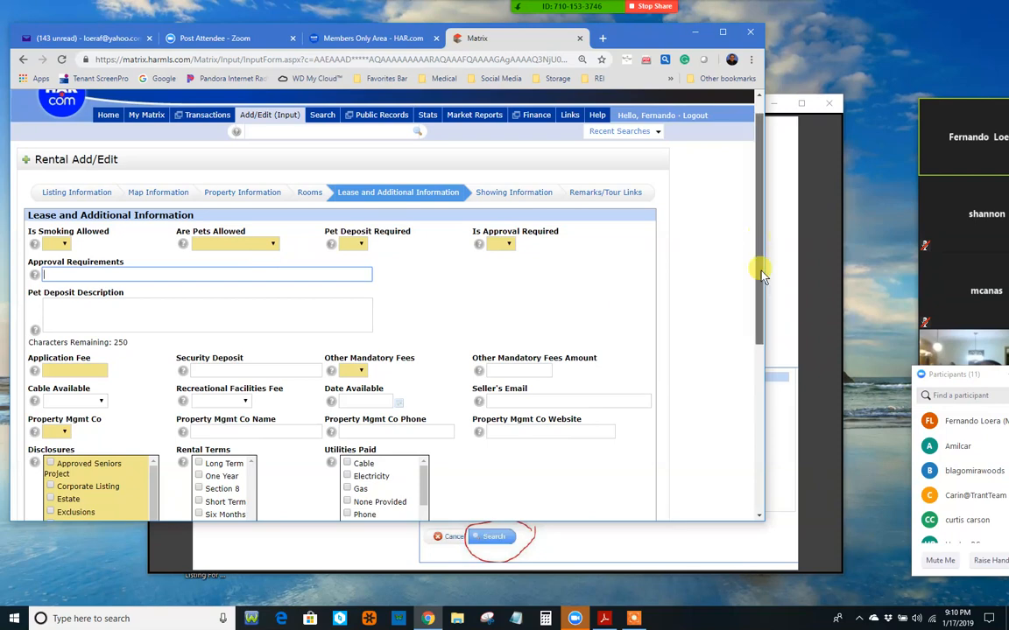
scroll(760, 271, down, 2)
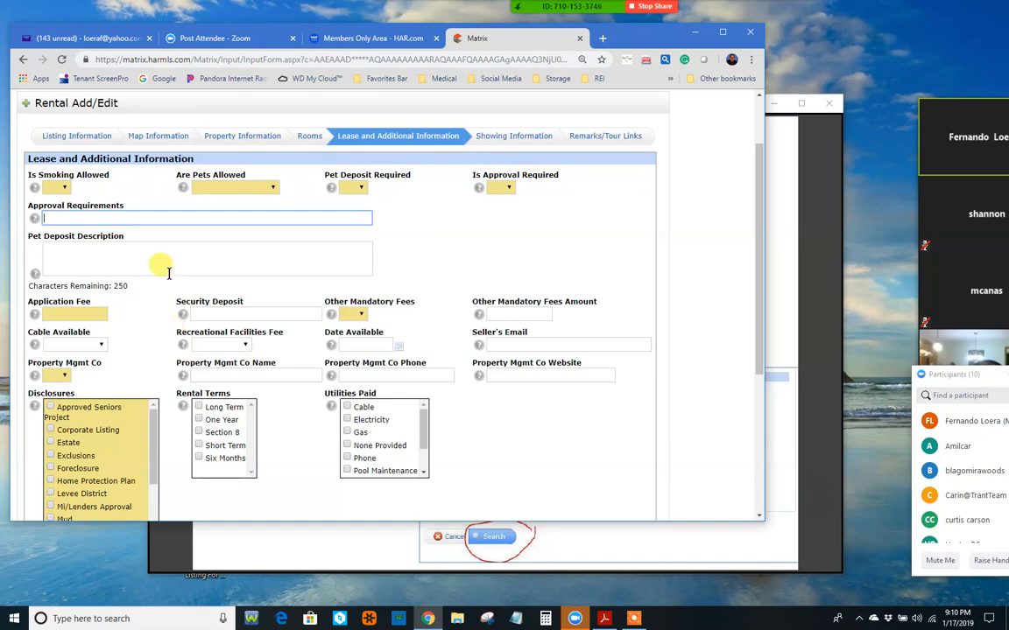
click(70, 315)
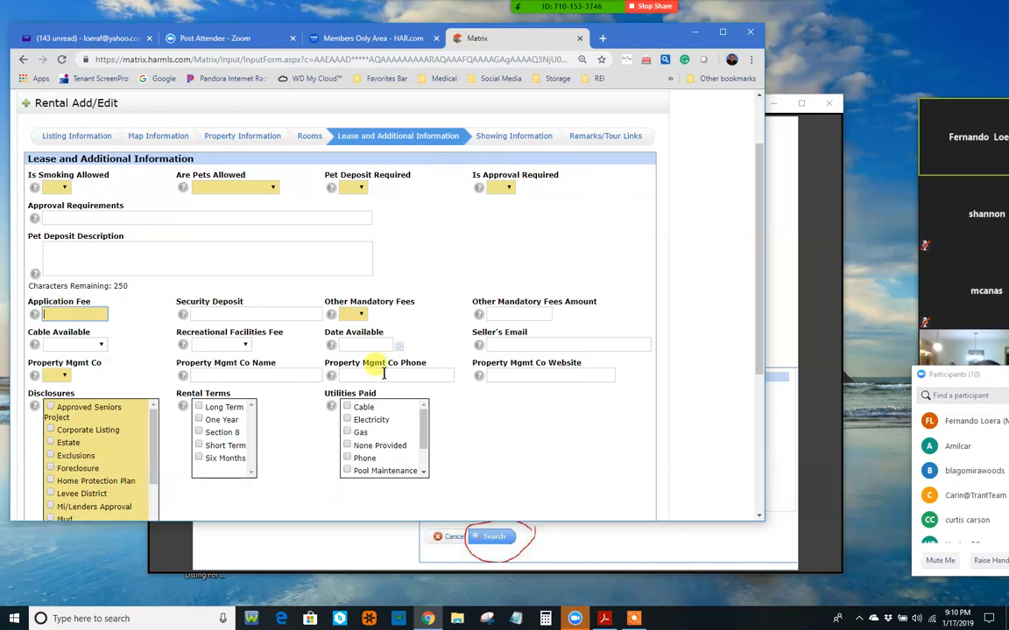
drag(760, 265, 732, 105)
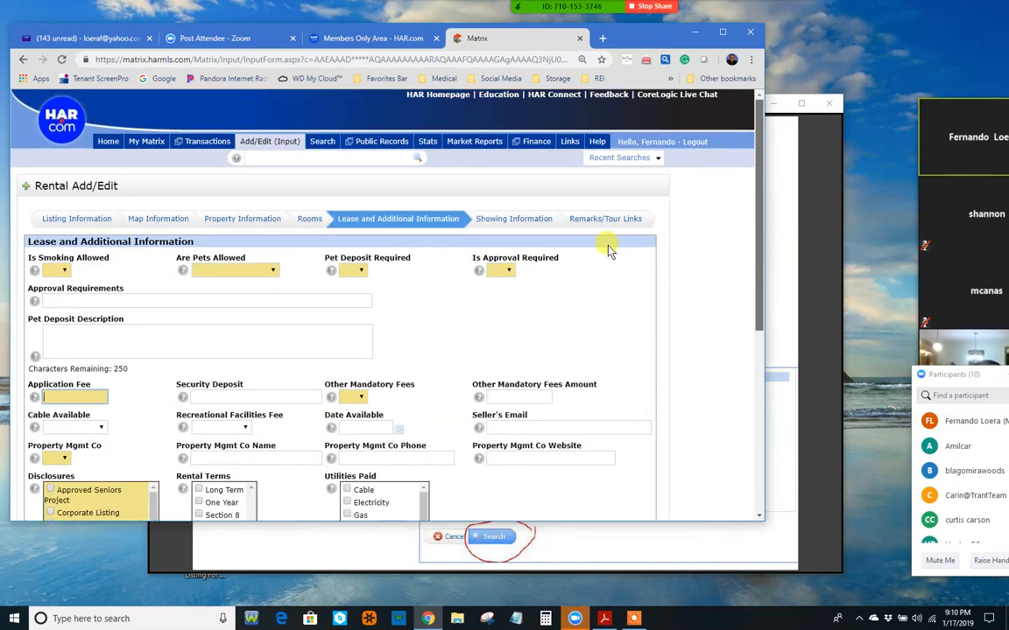
Step: Review the Showing Information step's prefilled agent and brokerage details, then save the listing as incomplete
click(524, 220)
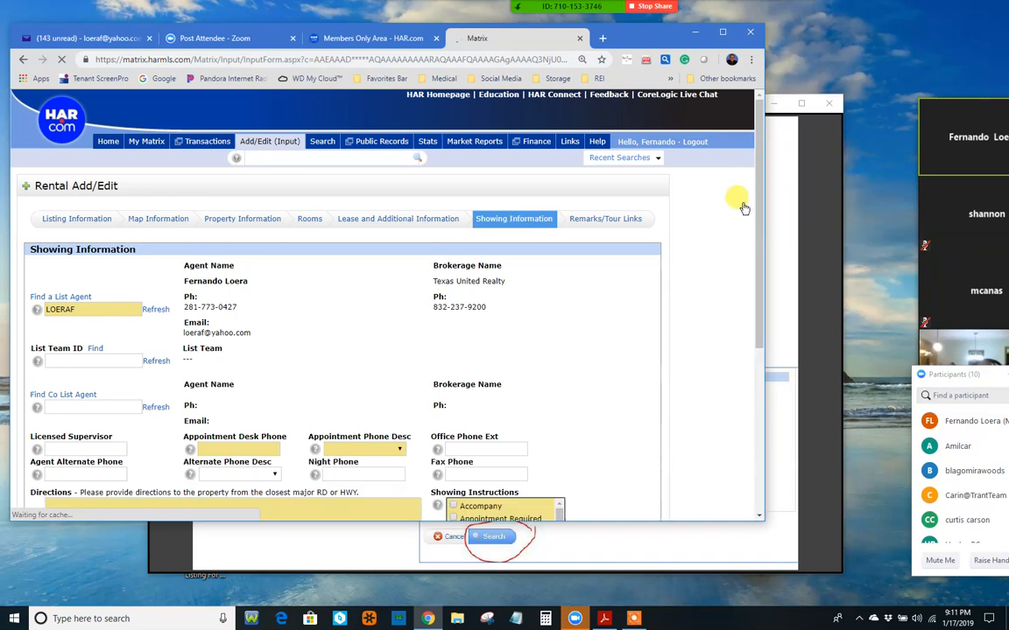
drag(758, 217, 761, 243)
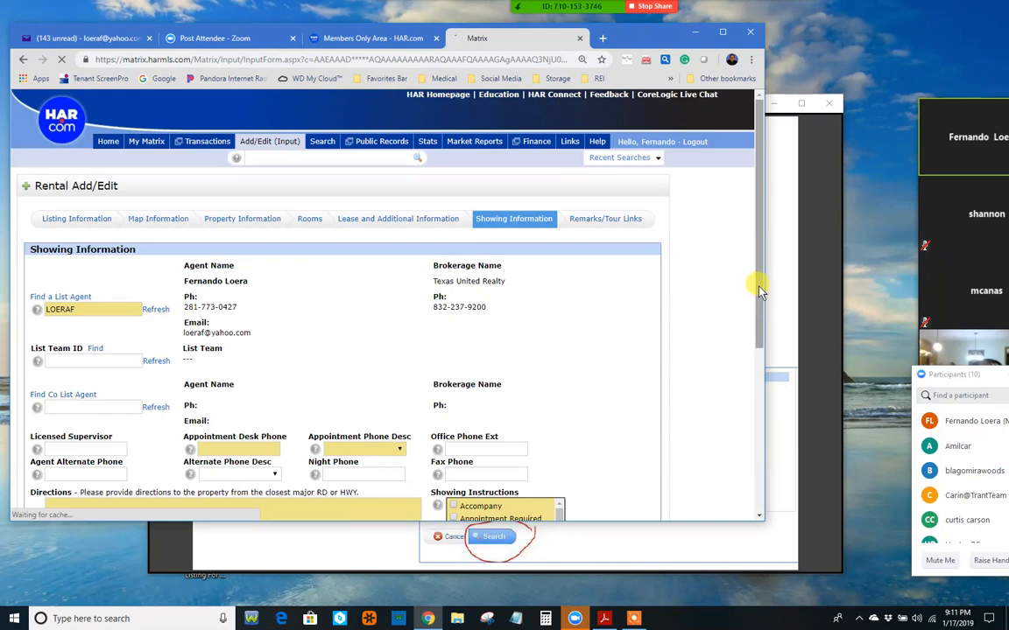
drag(760, 287, 759, 290)
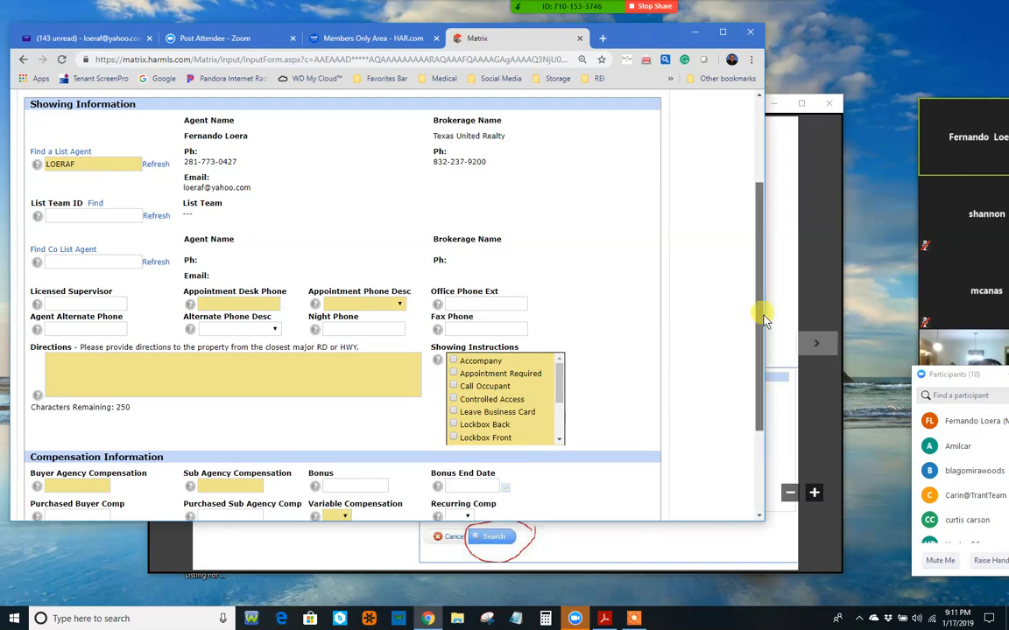
drag(760, 366, 760, 173)
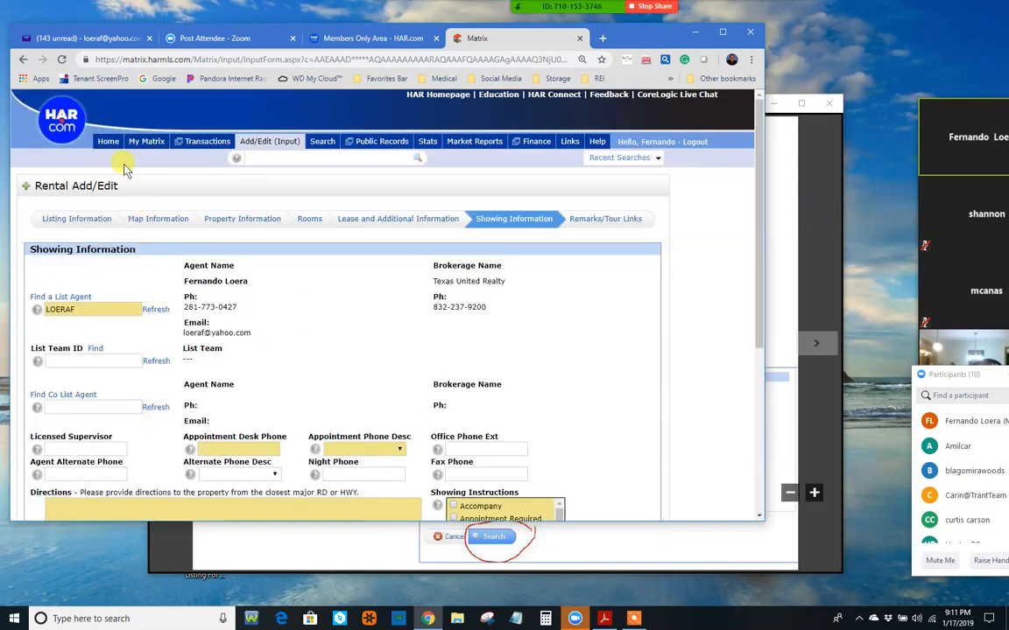
scroll(410, 289, down, 3)
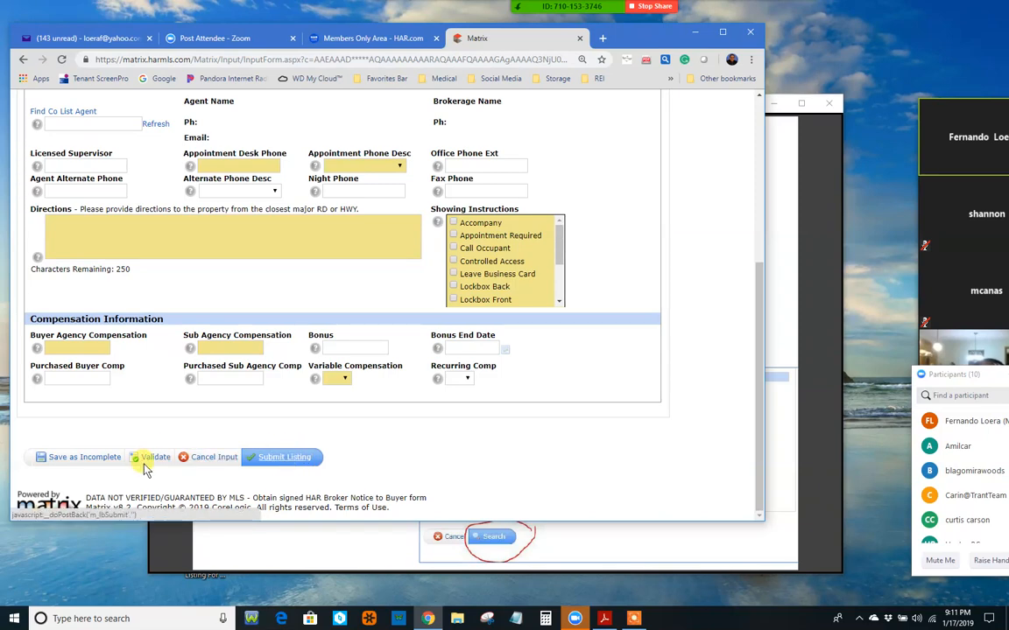
click(80, 457)
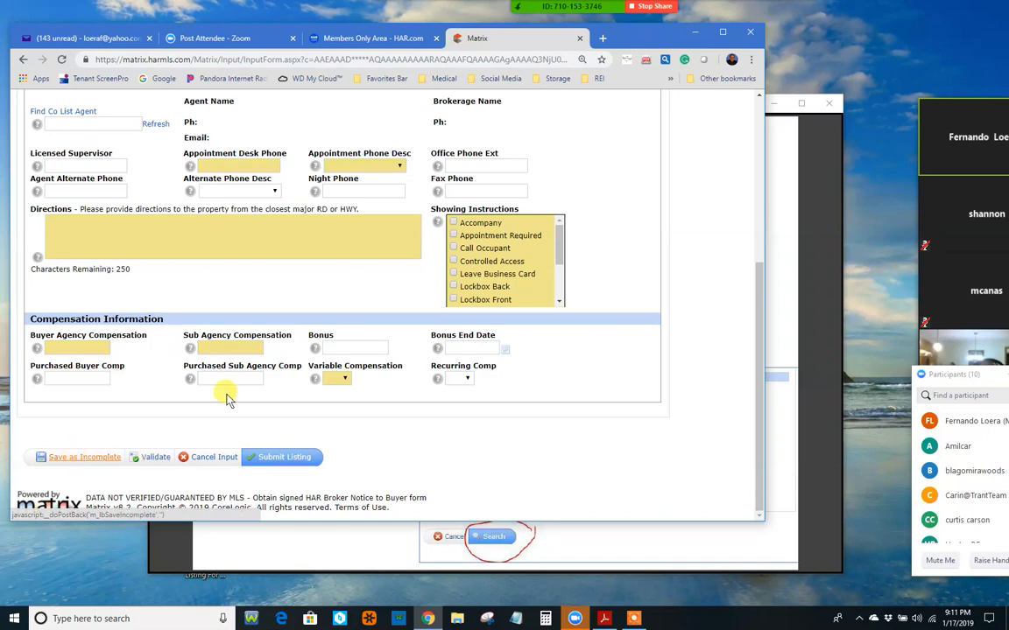
Step: Bring the Adobe Reader Touch slides forward on 'Demo Example #2' and move the window up-left
click(822, 226)
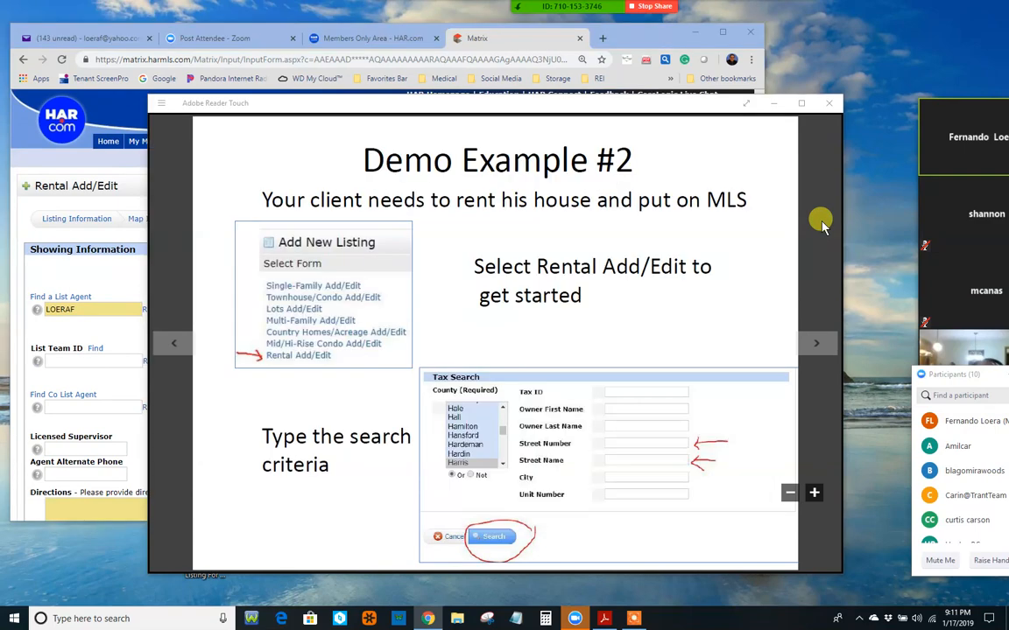
click(816, 343)
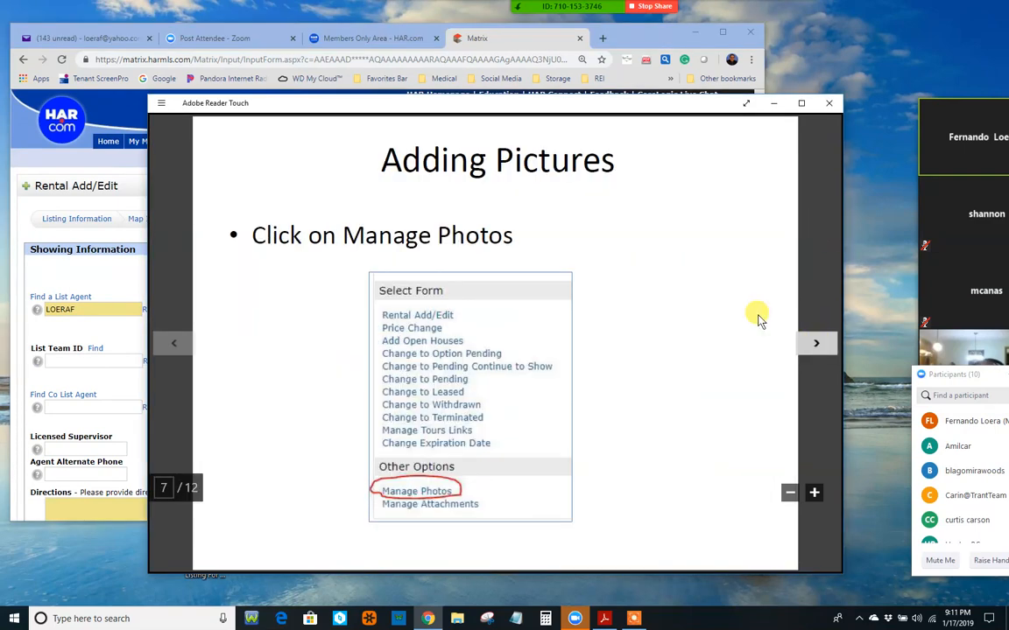
click(171, 346)
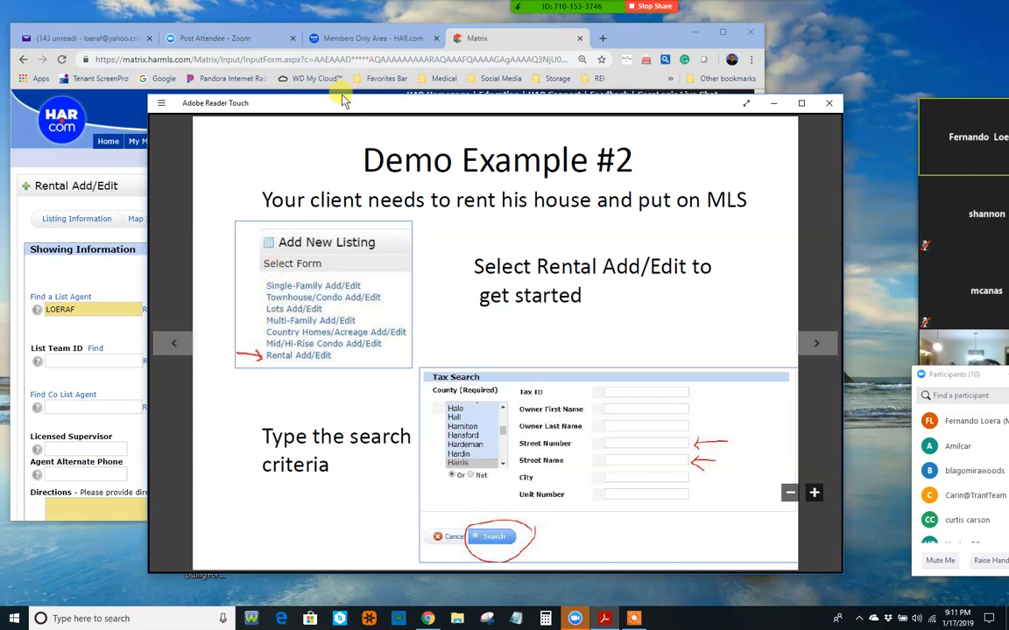
drag(378, 106, 342, 95)
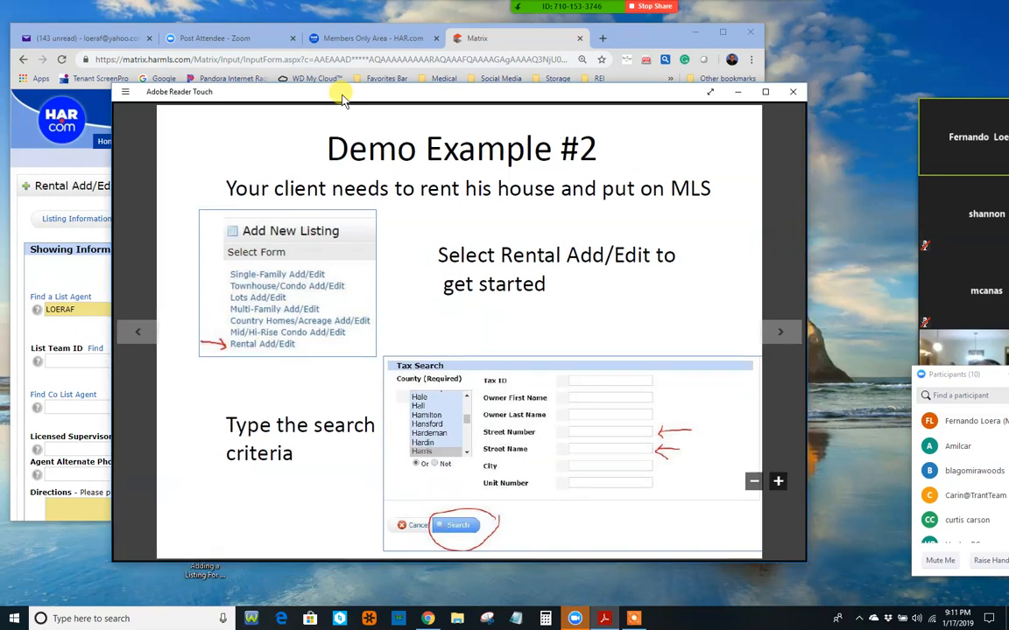
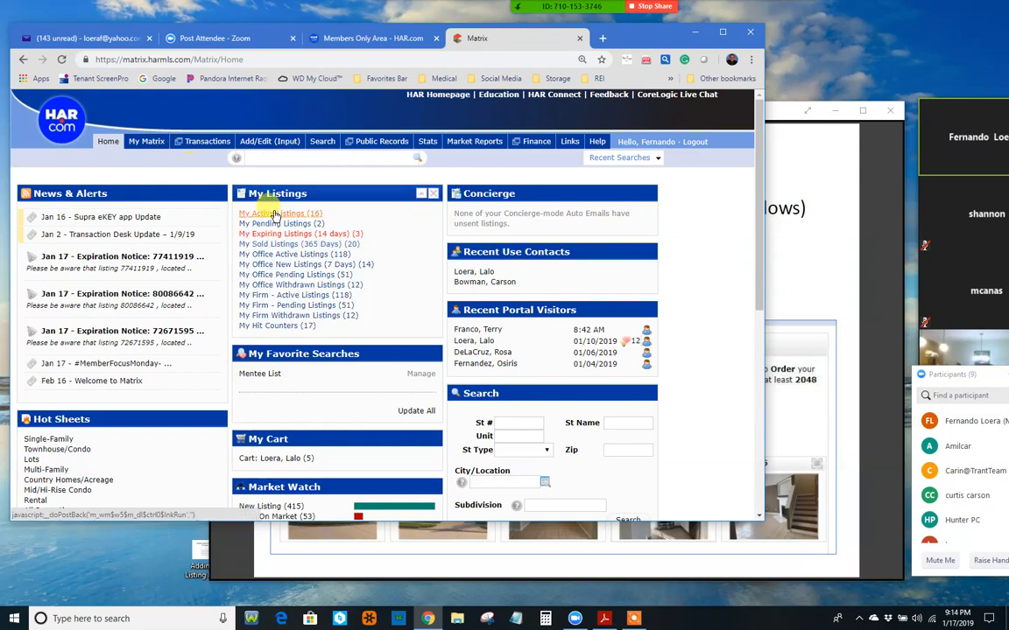
click(267, 142)
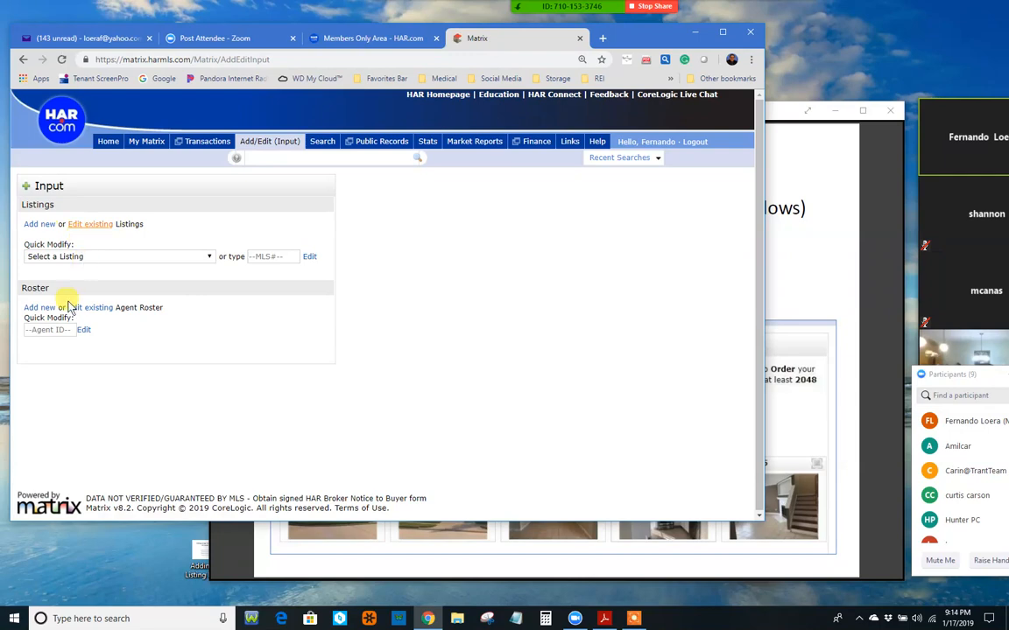
click(84, 256)
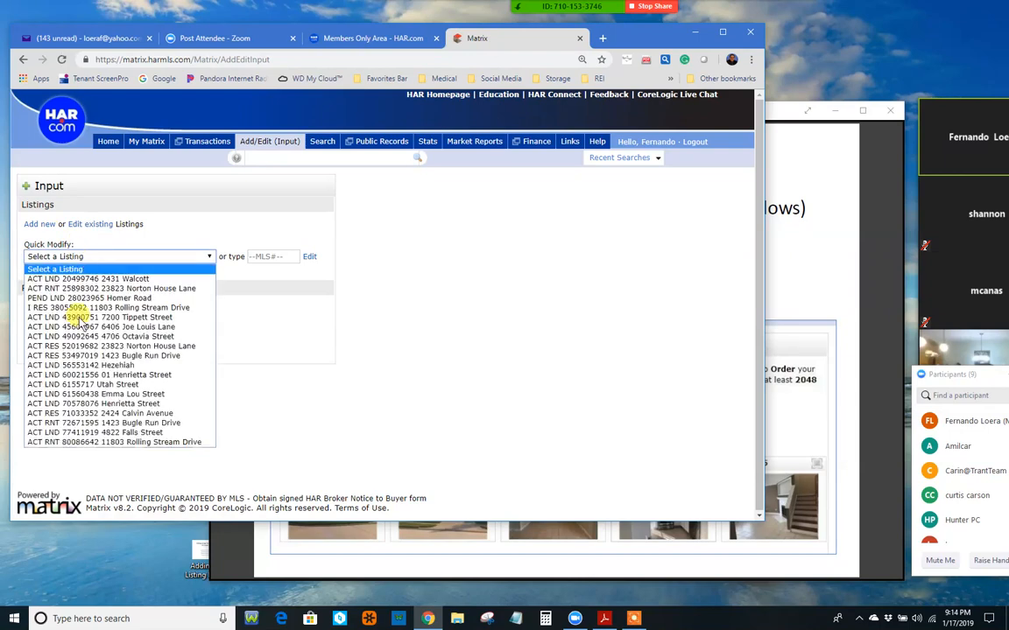
click(126, 444)
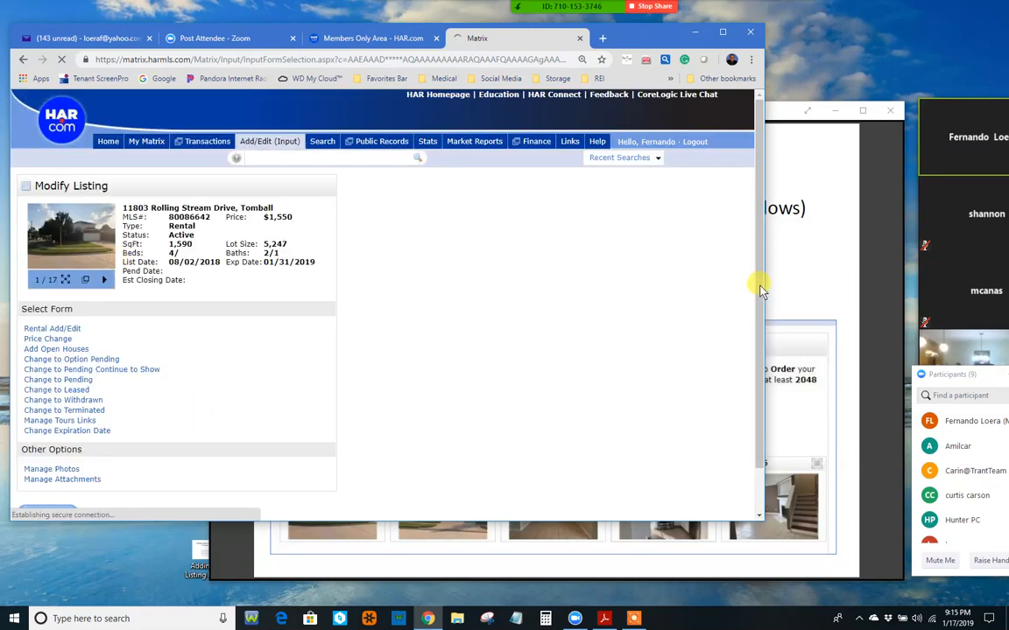
Step: Open Manage Photos to reach the Add / Edit Photos page for MLS#80086642
drag(760, 297, 759, 348)
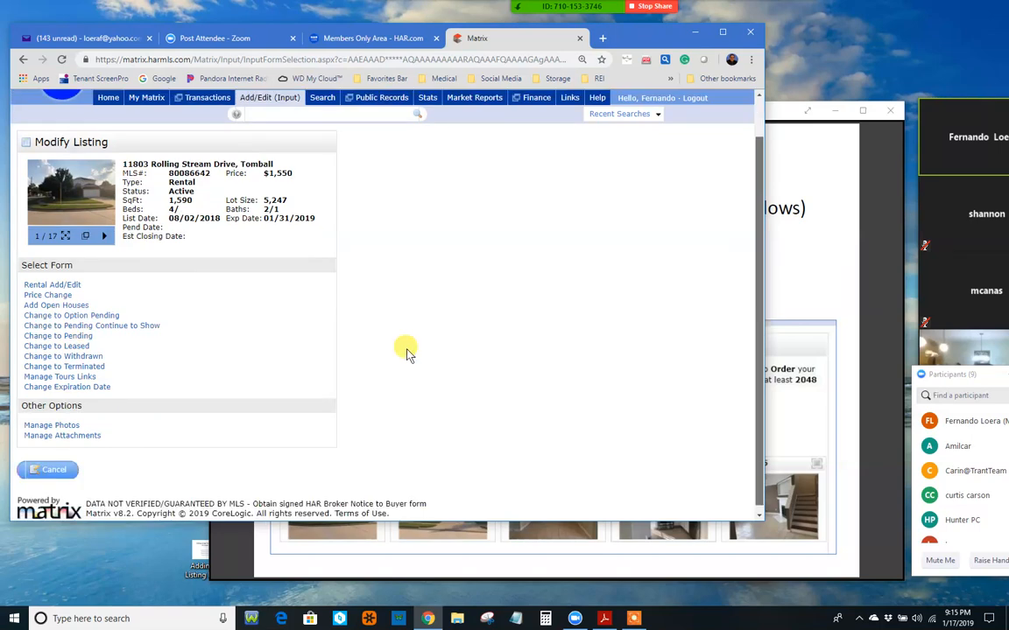
click(66, 426)
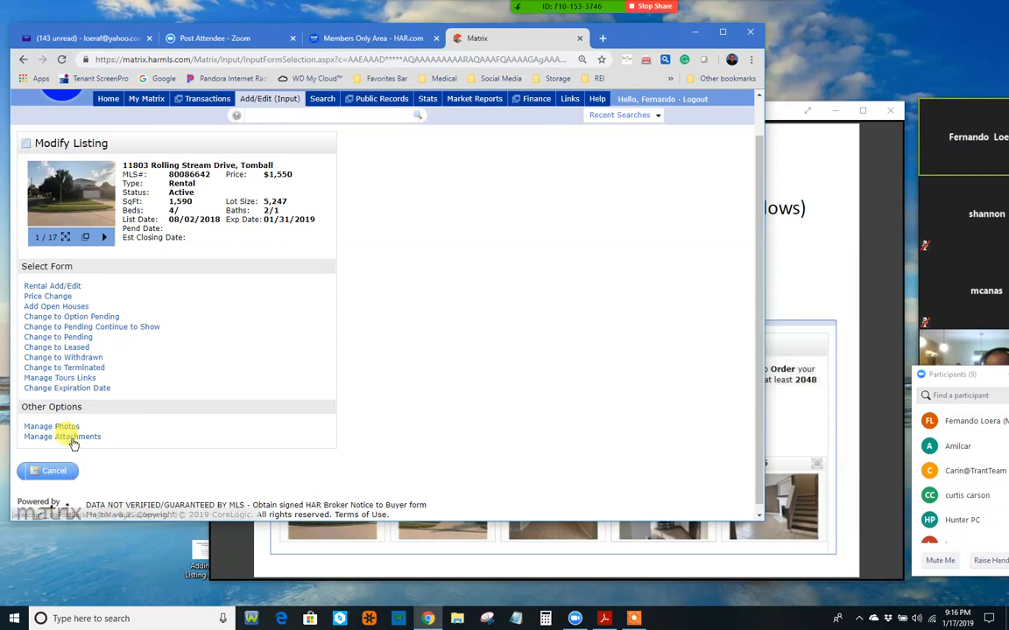
click(59, 428)
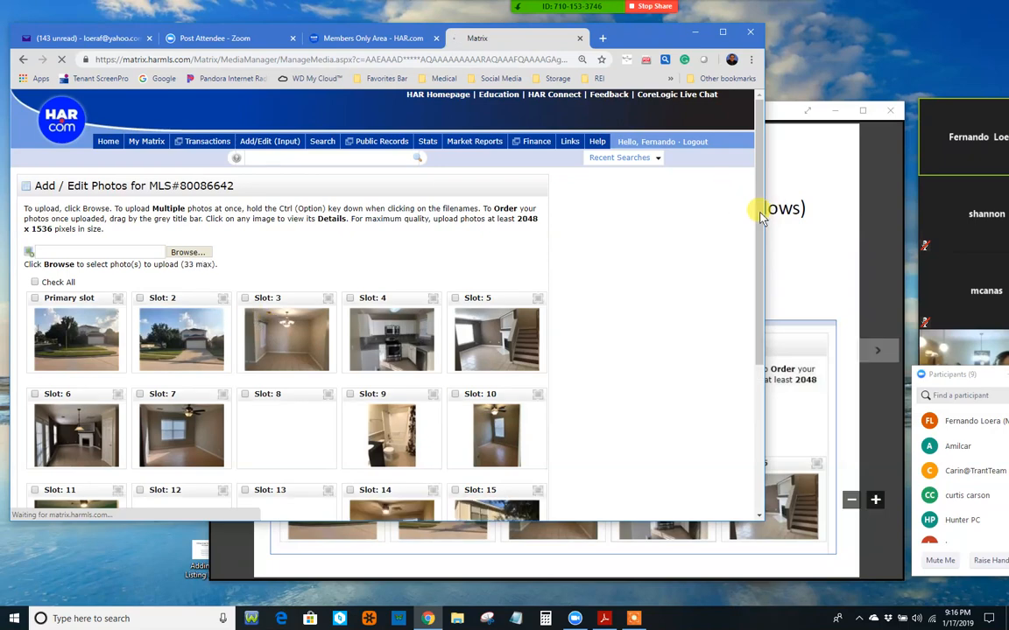
drag(759, 212, 734, 271)
scroll(734, 269, up, 1)
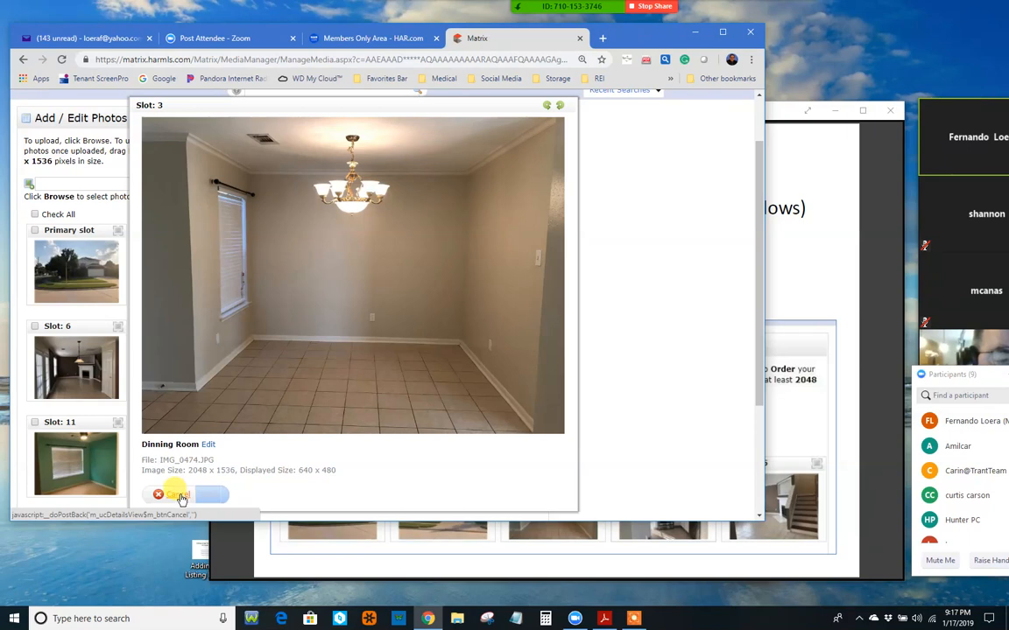
click(180, 497)
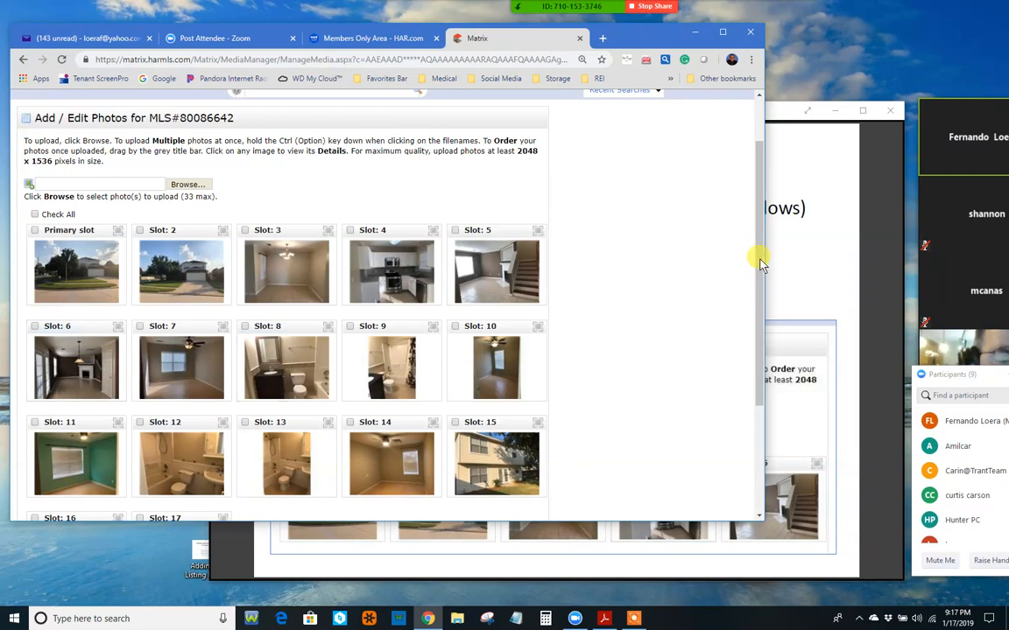
scroll(757, 291, down, 1)
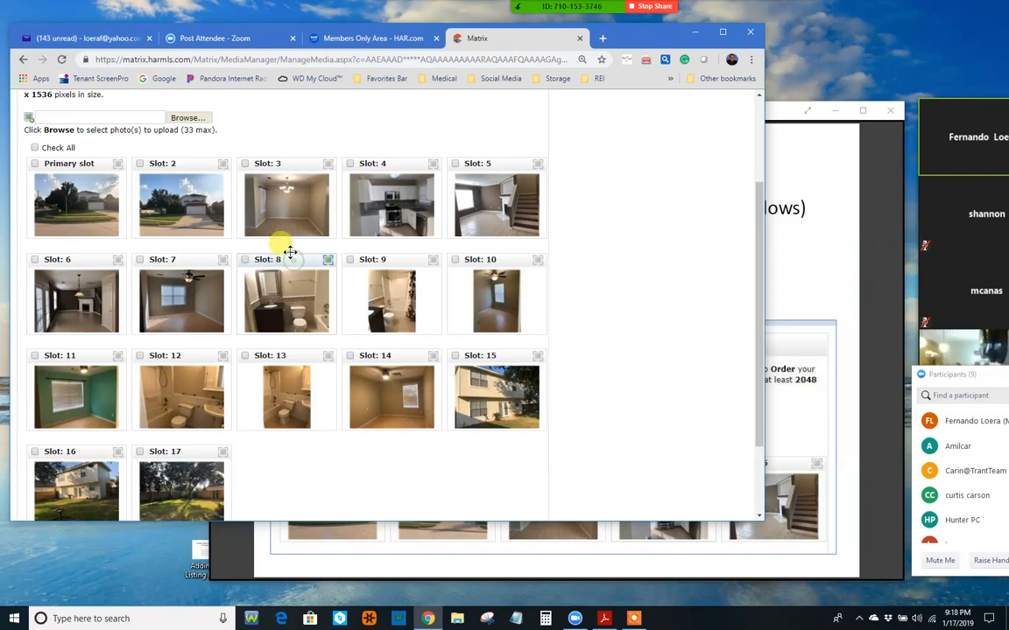
Step: Drag the slot 8 photo to show reordering, then return to the top of the page
mouse_move(289, 233)
mouse_down()
mouse_move(295, 271)
mouse_move(272, 255)
mouse_move(298, 262)
mouse_move(295, 252)
mouse_up()
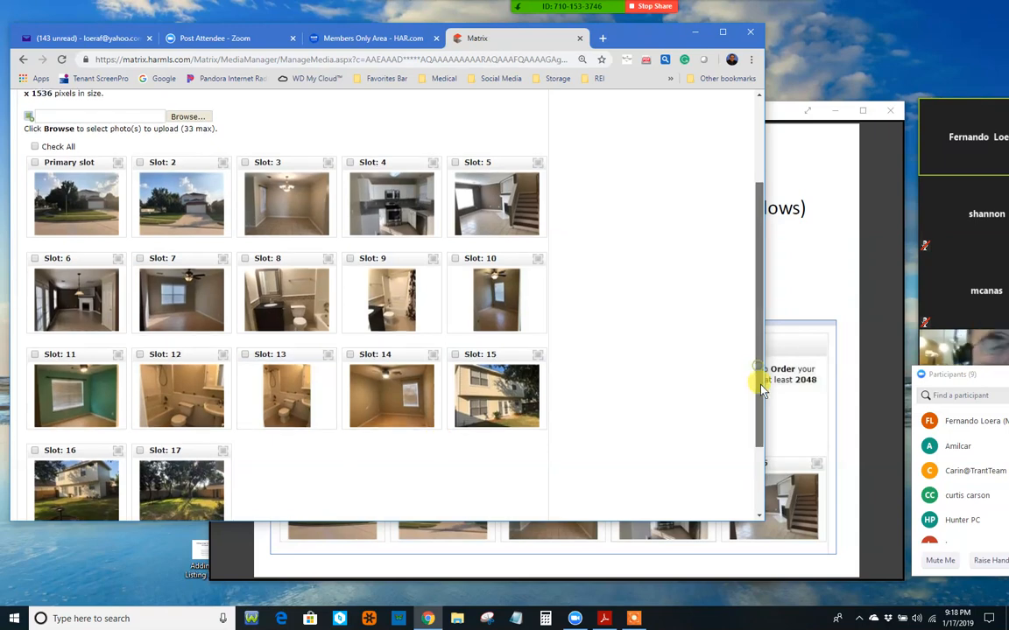
drag(759, 374, 761, 392)
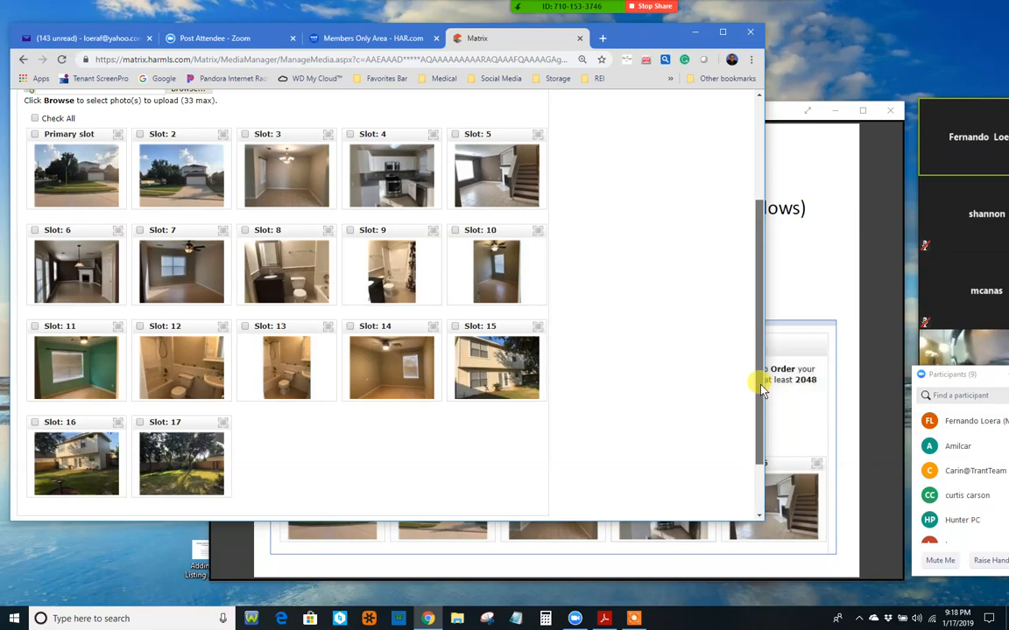
drag(761, 391, 746, 283)
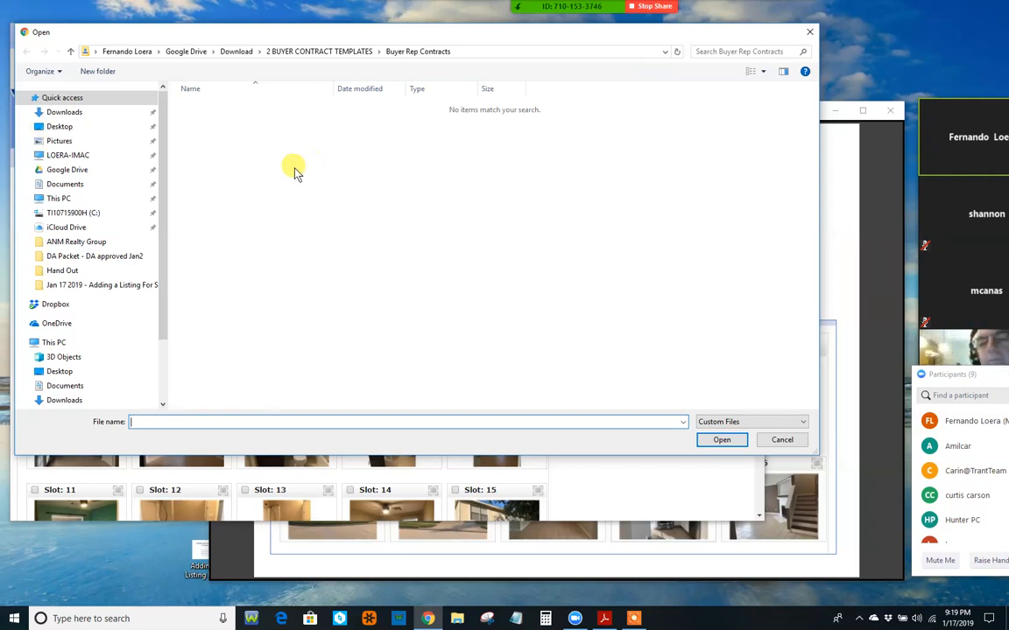
Step: Navigate LOERA-IMAC's iMac_Public share, via ANM Realty Group, to the lease listing's MLS Pictures folder
click(79, 158)
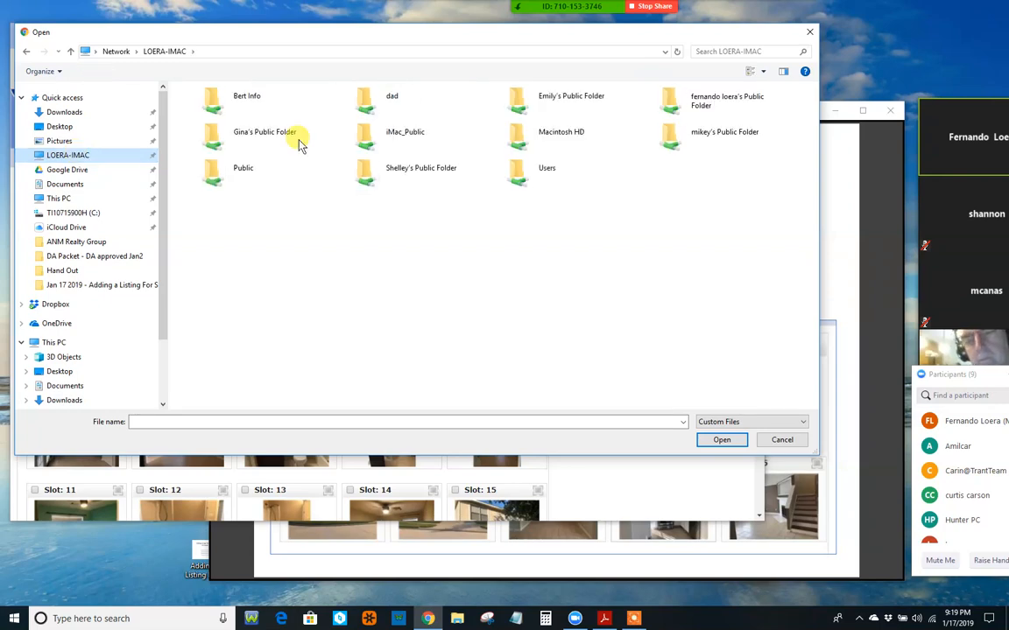
double_click(394, 141)
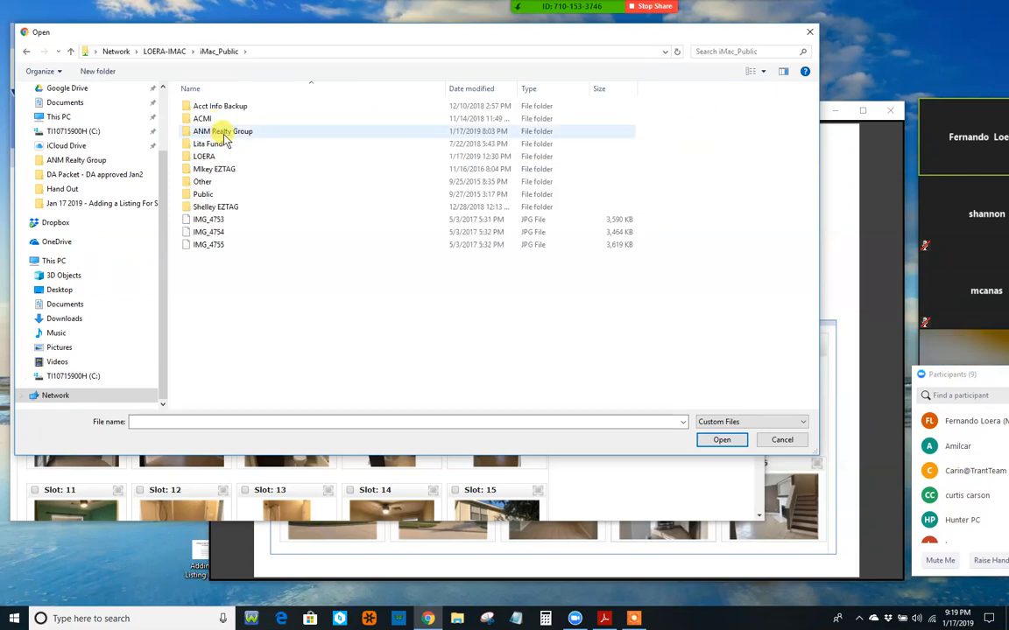
click(225, 140)
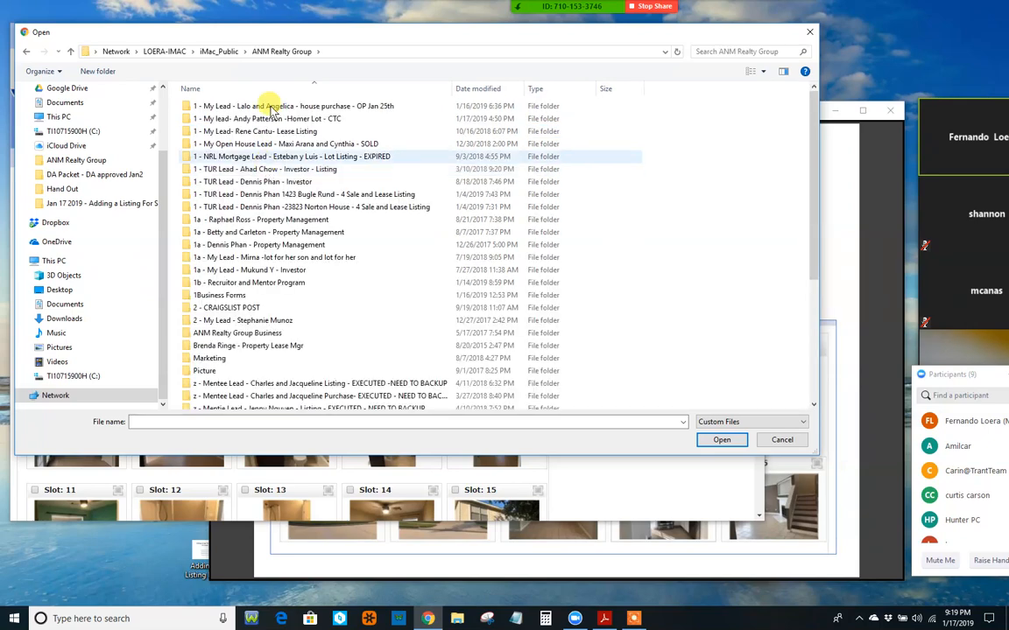
click(269, 131)
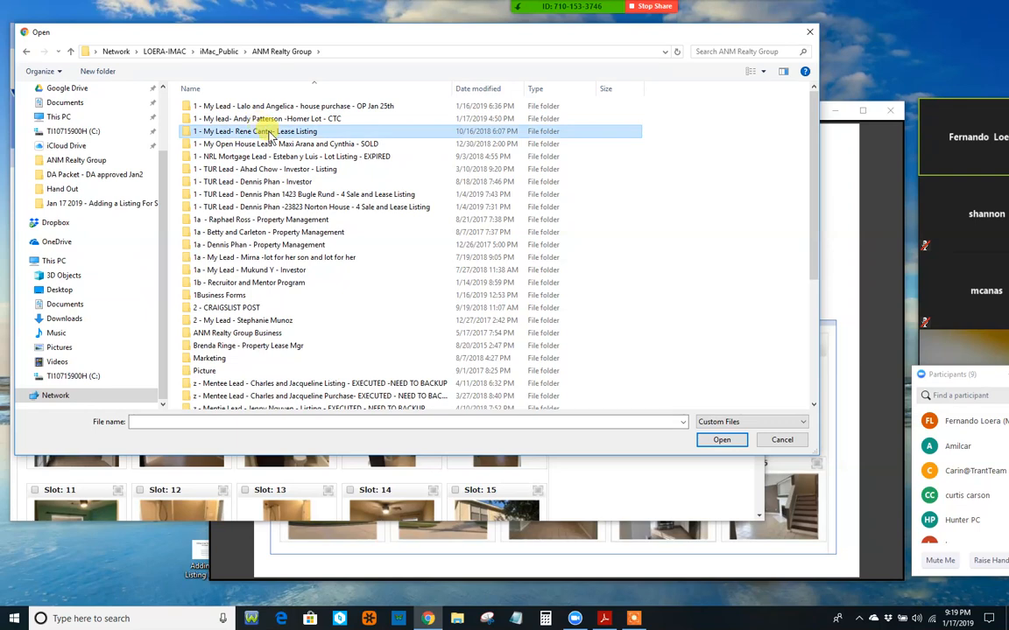
double_click(269, 132)
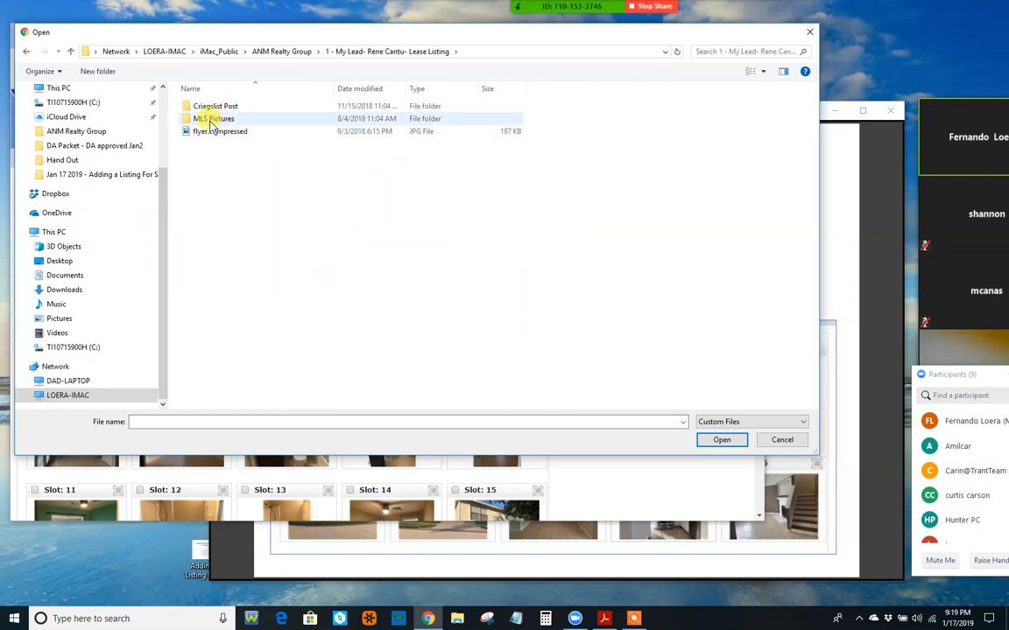
click(218, 122)
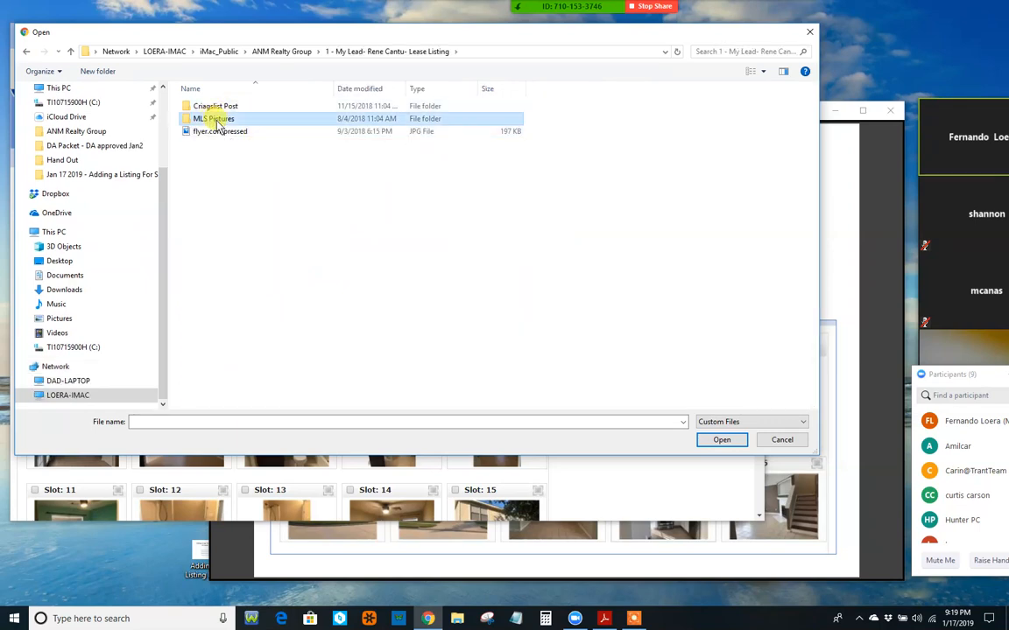
double_click(219, 121)
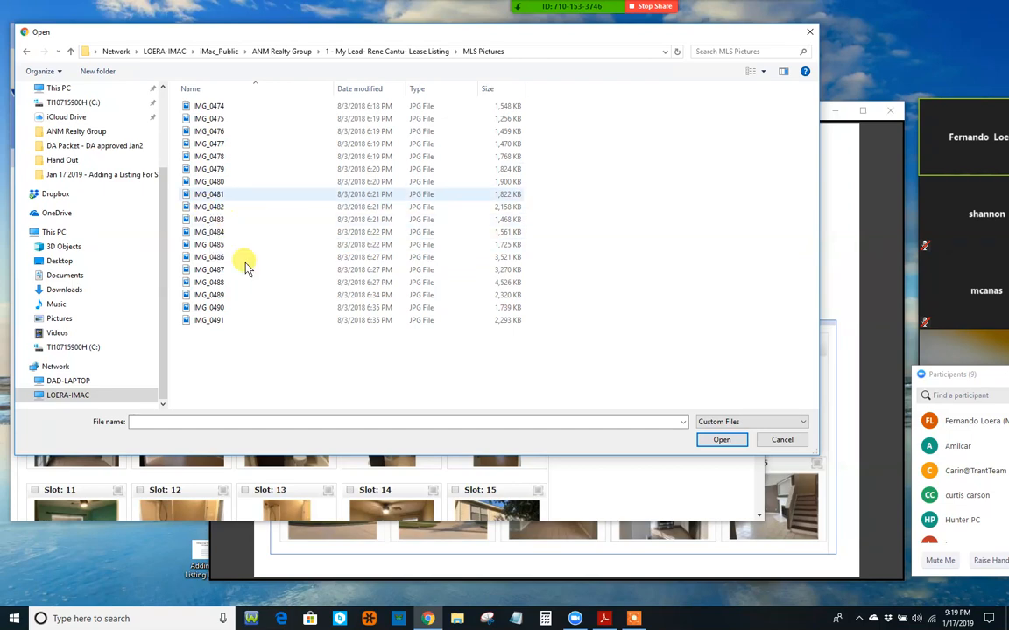
Step: Cancel the file picker, then tick and untick Slot 17's checkbox, leaving all 17 photos unmarked
click(782, 440)
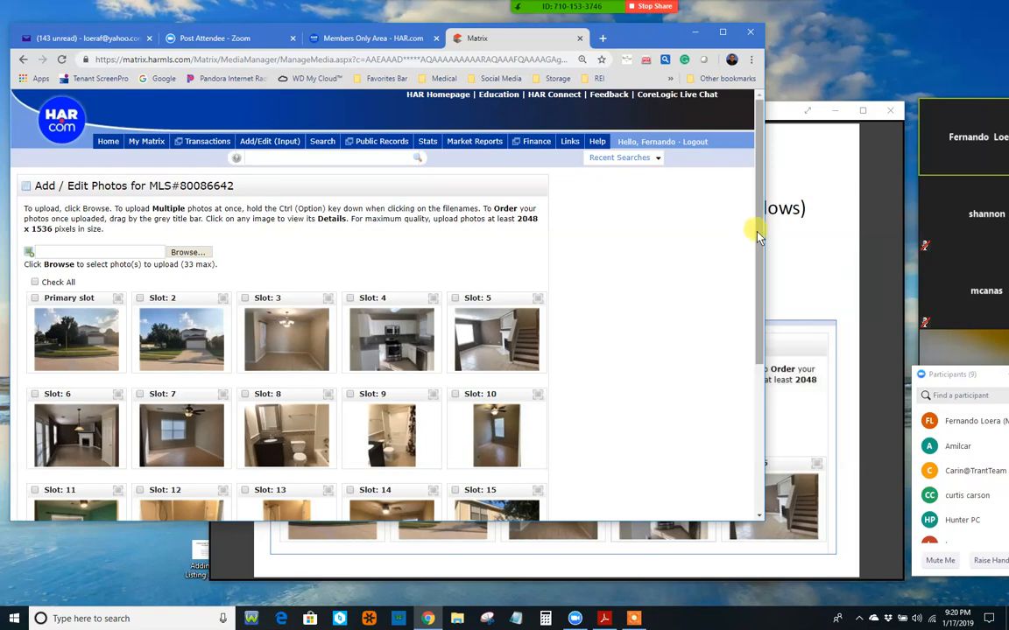
drag(759, 236, 751, 460)
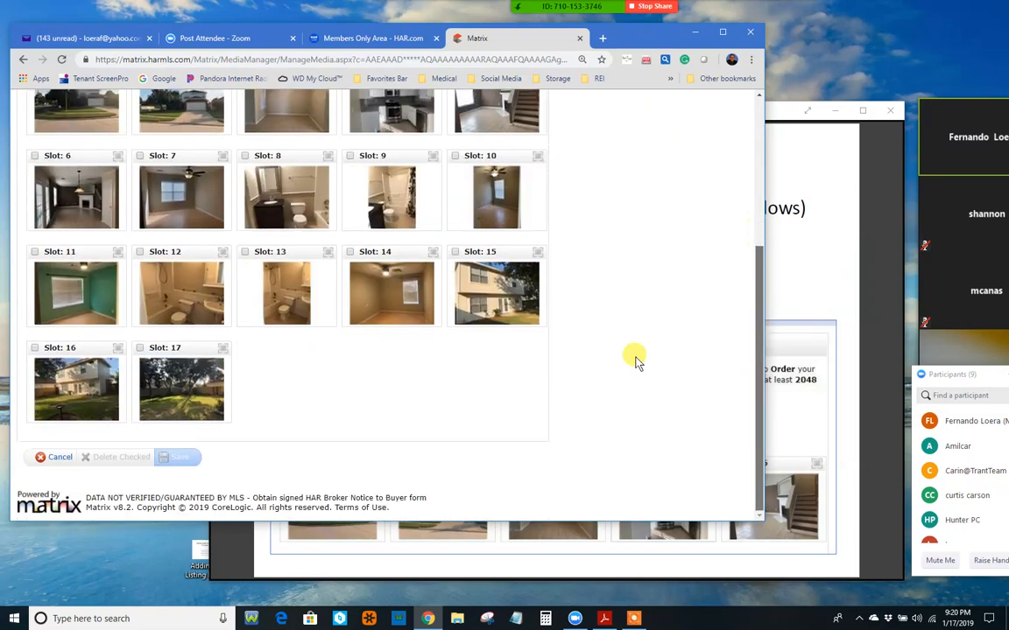
click(140, 348)
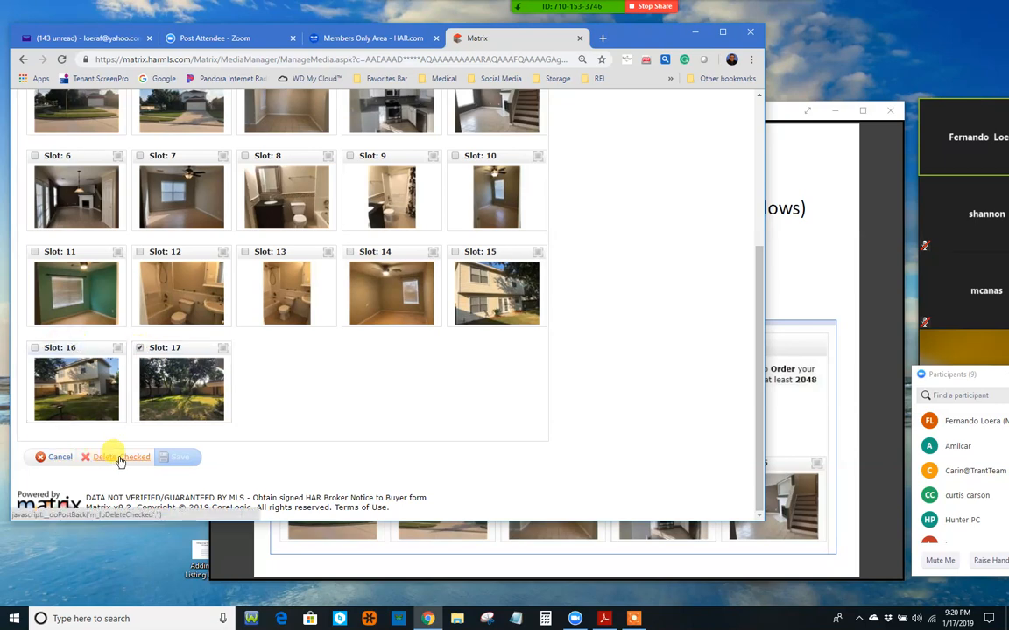
click(140, 348)
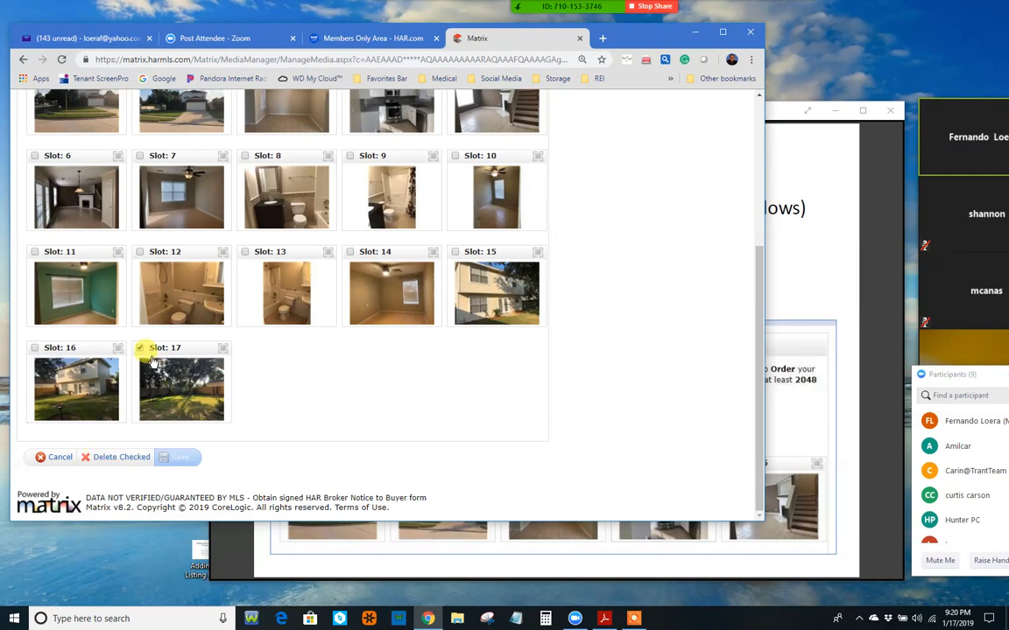
click(140, 348)
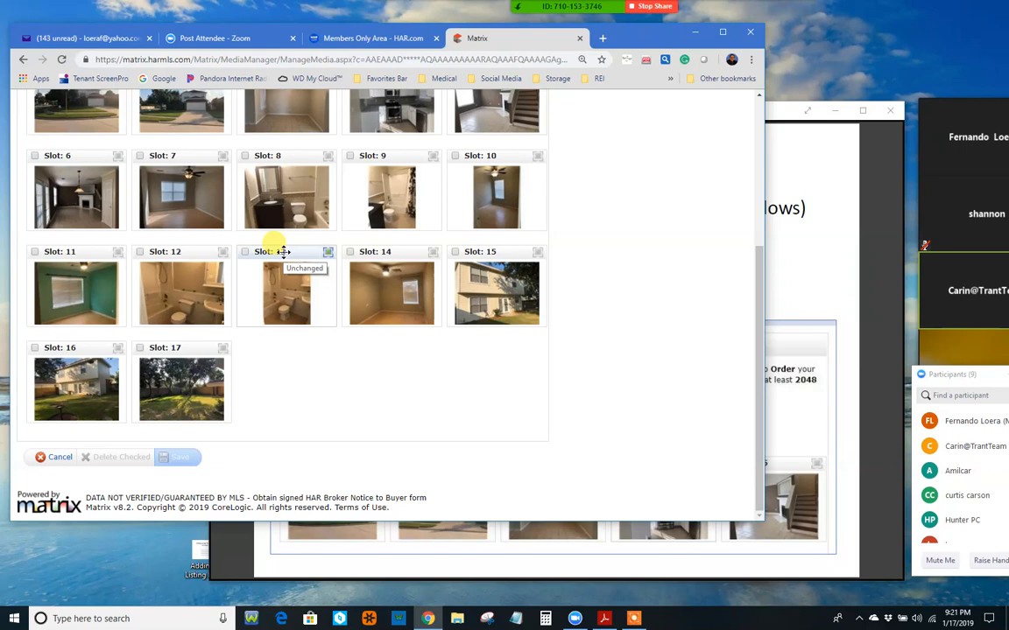
Step: Drag two bathroom photos earlier and try moving the green room photo toward Slot 8
drag(283, 252, 241, 158)
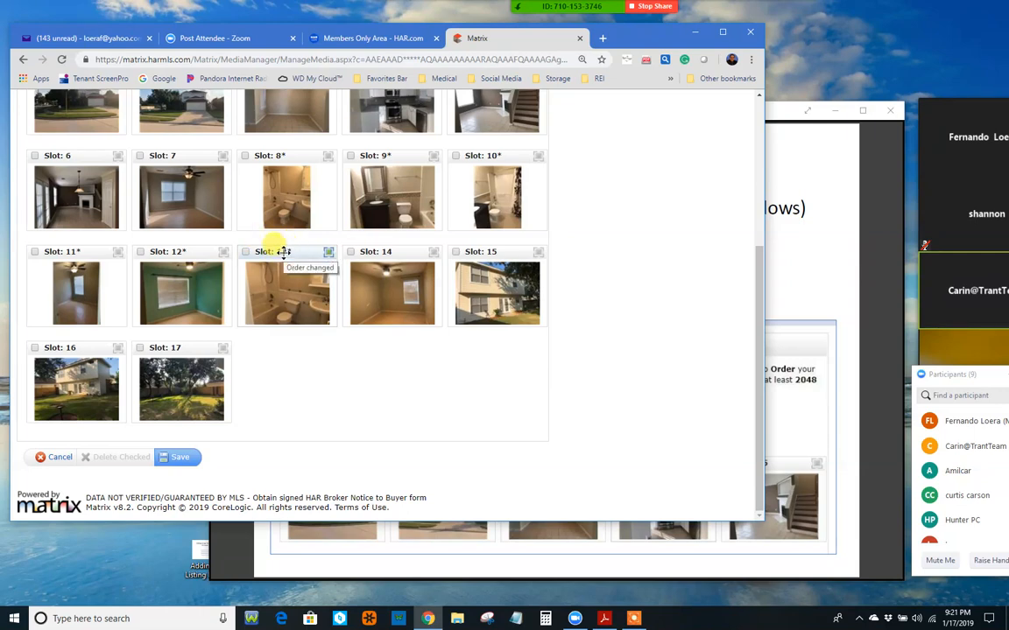
drag(280, 254, 244, 163)
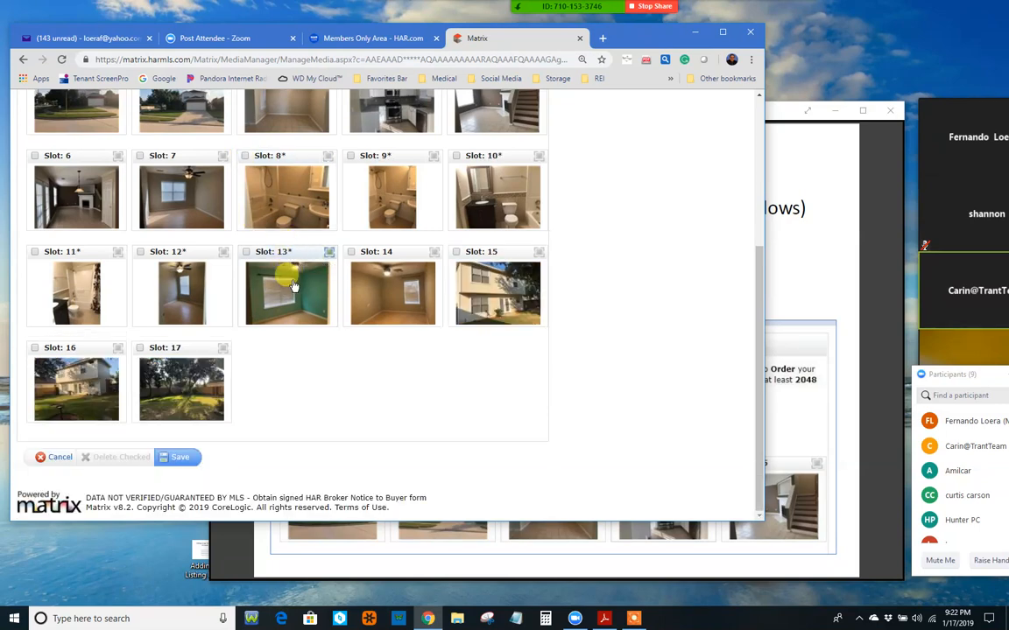
drag(295, 287, 286, 255)
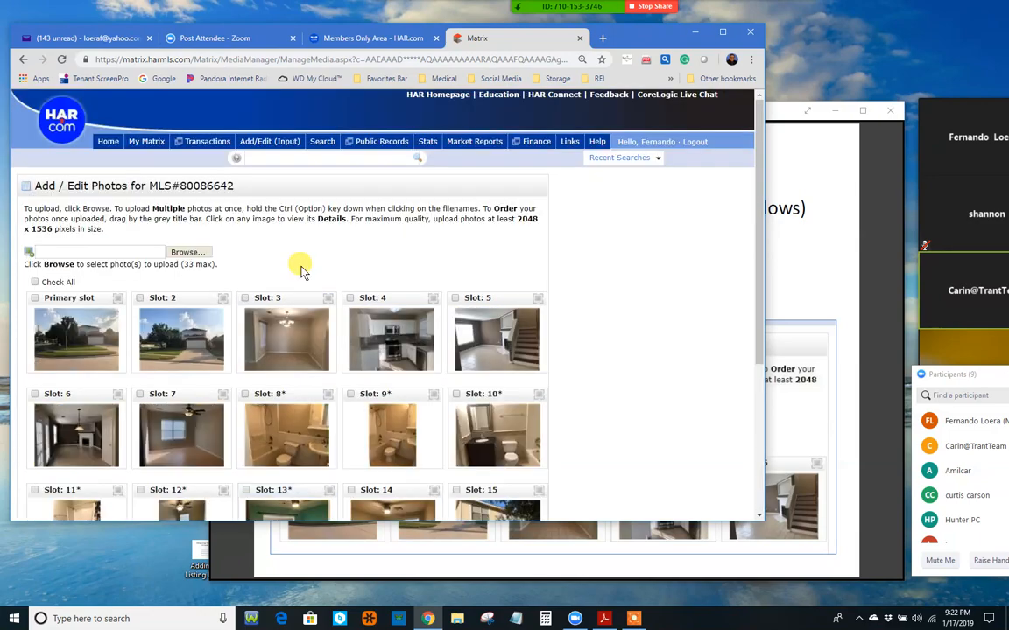
scroll(300, 269, down, 1)
scroll(300, 270, down, 2)
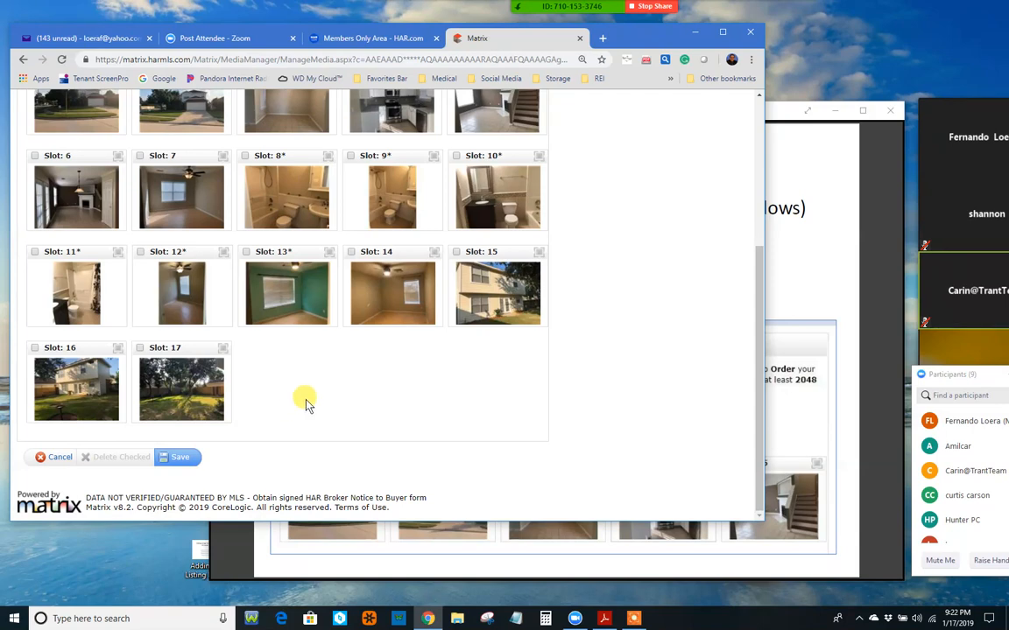
Step: Cancel the photo page and confirm discarding the unsaved reordering
click(58, 458)
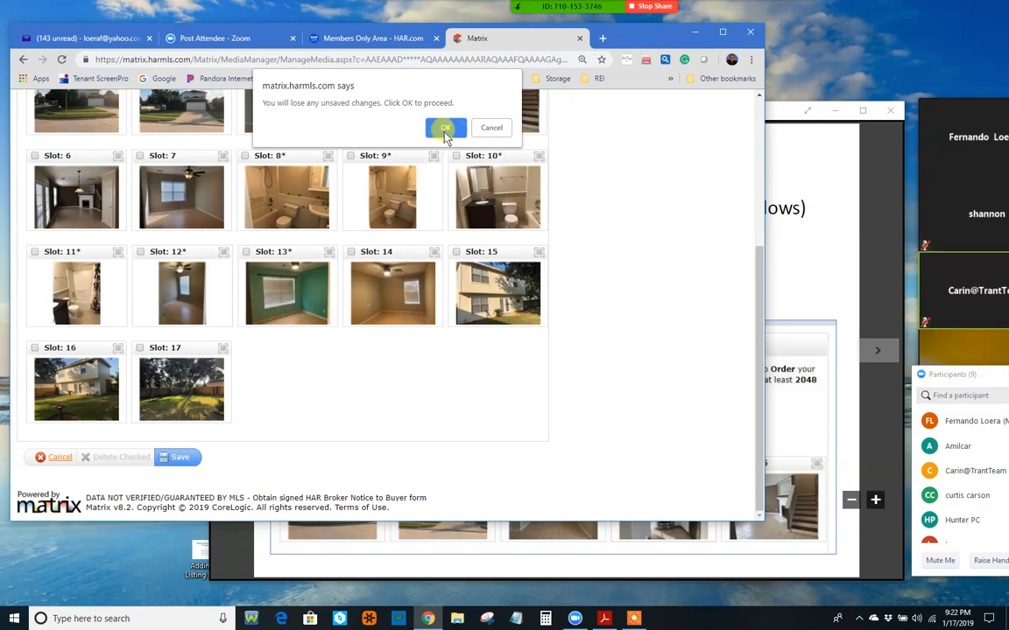
click(443, 130)
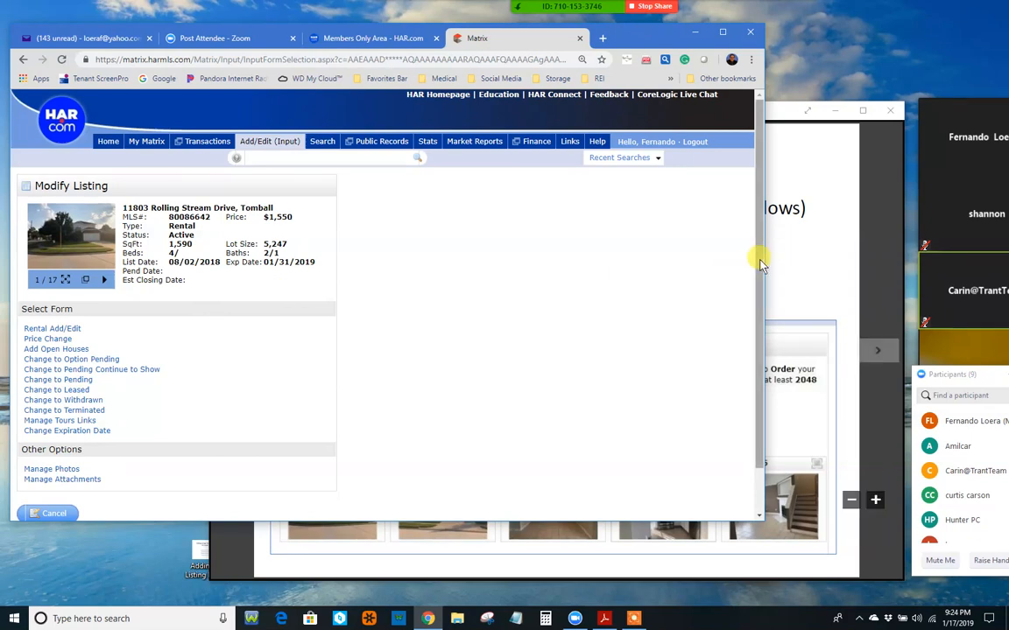
drag(760, 260, 768, 337)
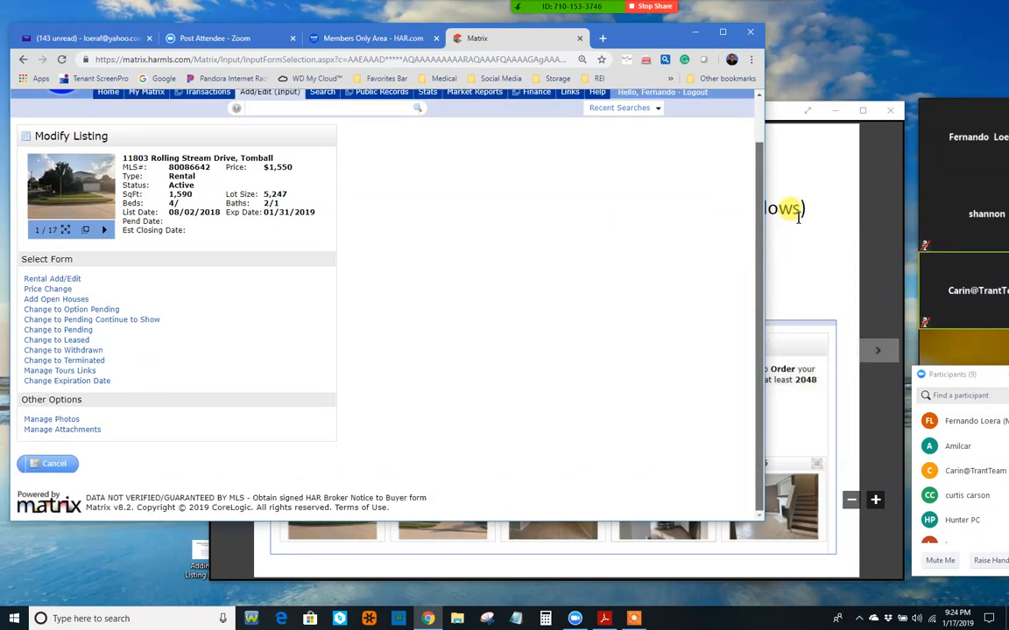
Step: Bring the Adobe Reader slides forward and advance to Adding Attachments (cont)
click(833, 174)
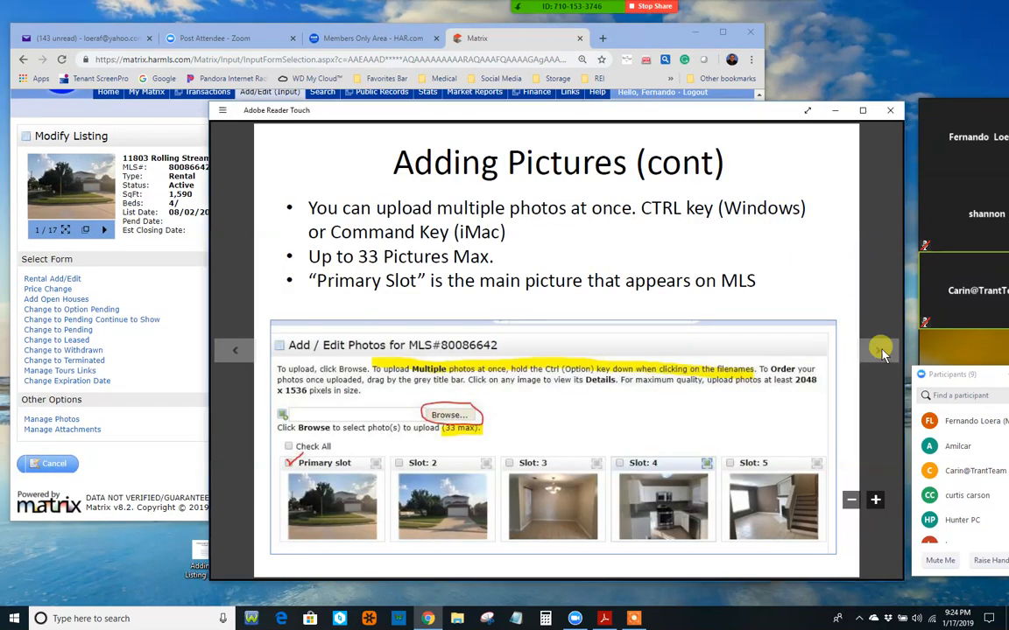
click(878, 350)
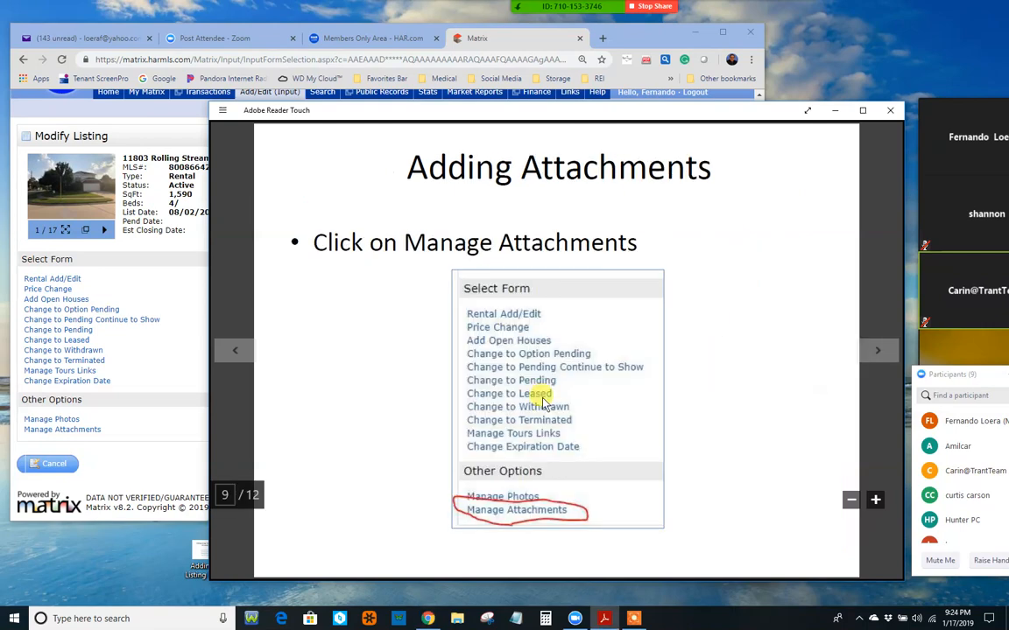
click(879, 350)
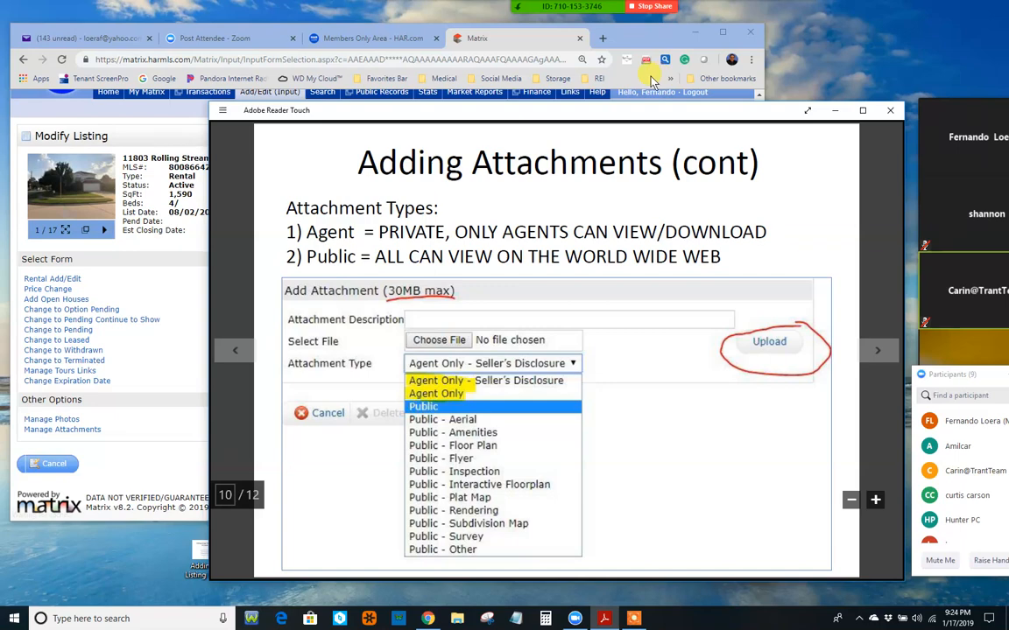
Step: Open Manage Attachments for the listing to show the empty Add Attachment (30MB max) form
click(655, 40)
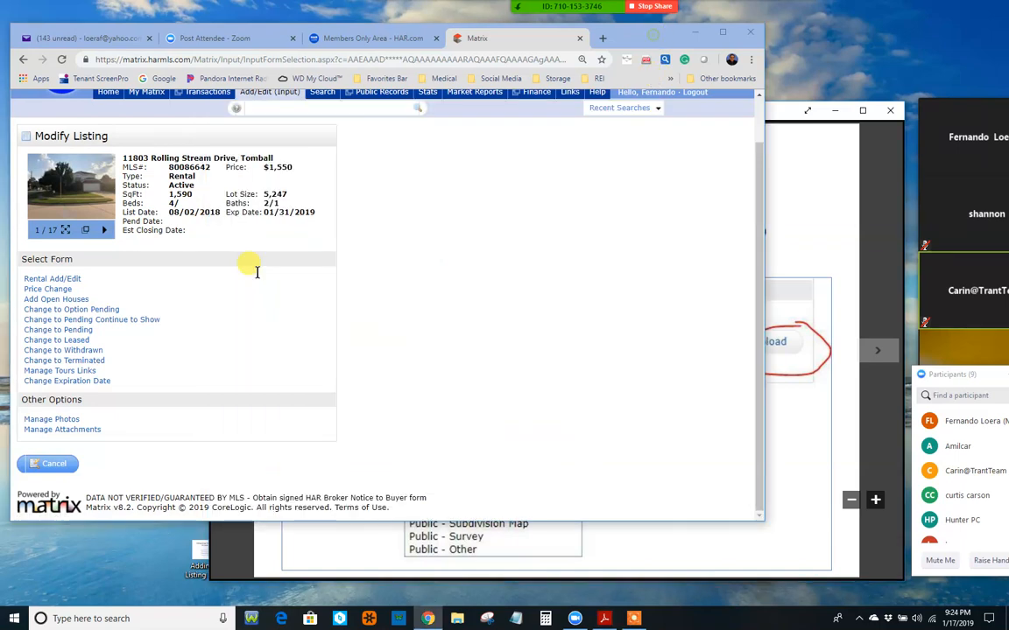
click(58, 430)
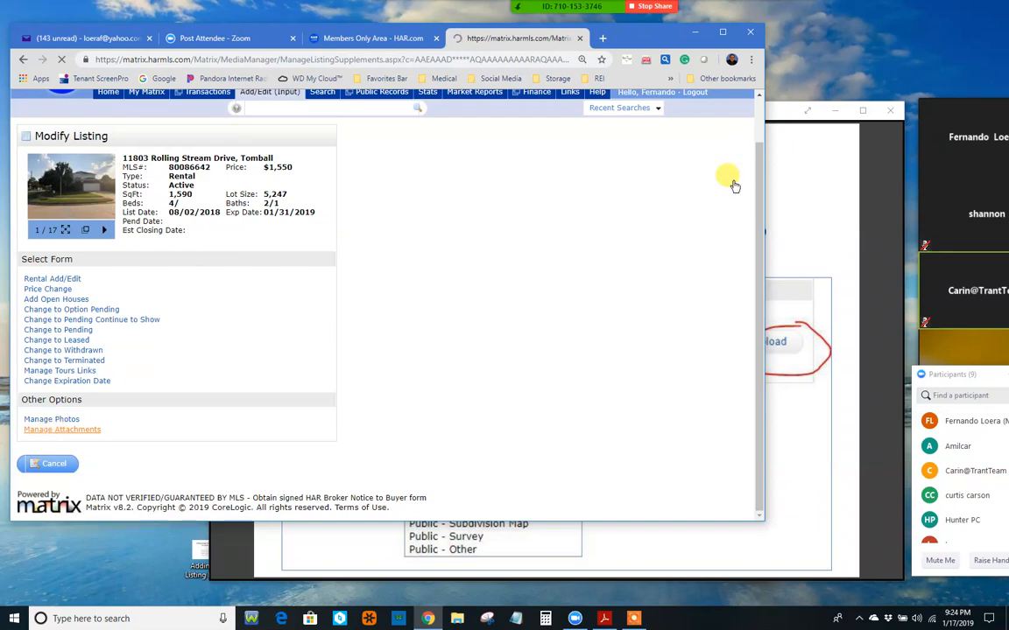
click(814, 191)
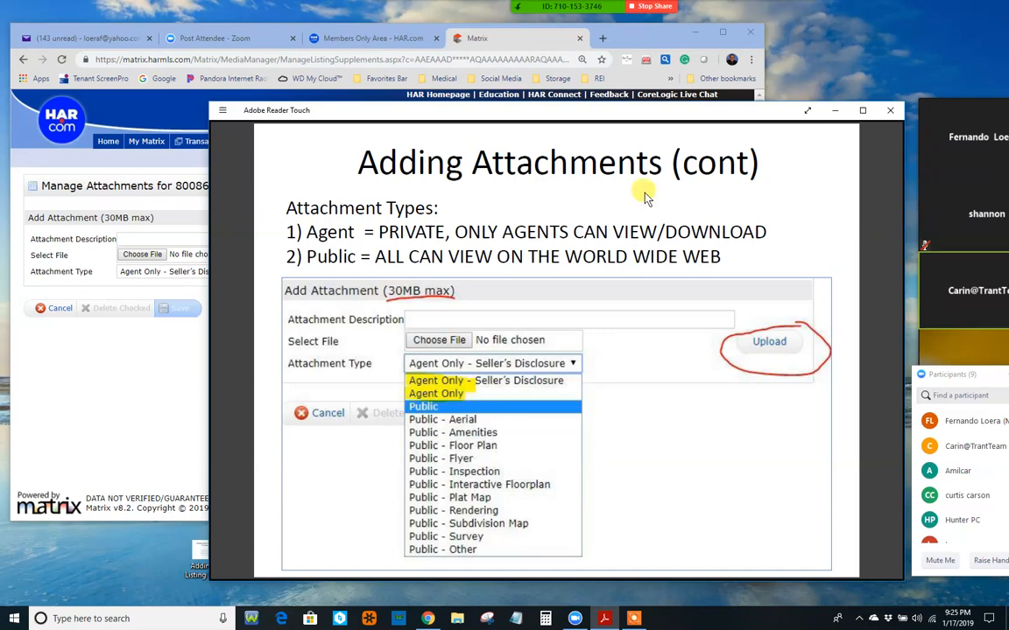
Step: Browse the Attachment Type options without changing them, then open Choose File's Open dialog
click(160, 389)
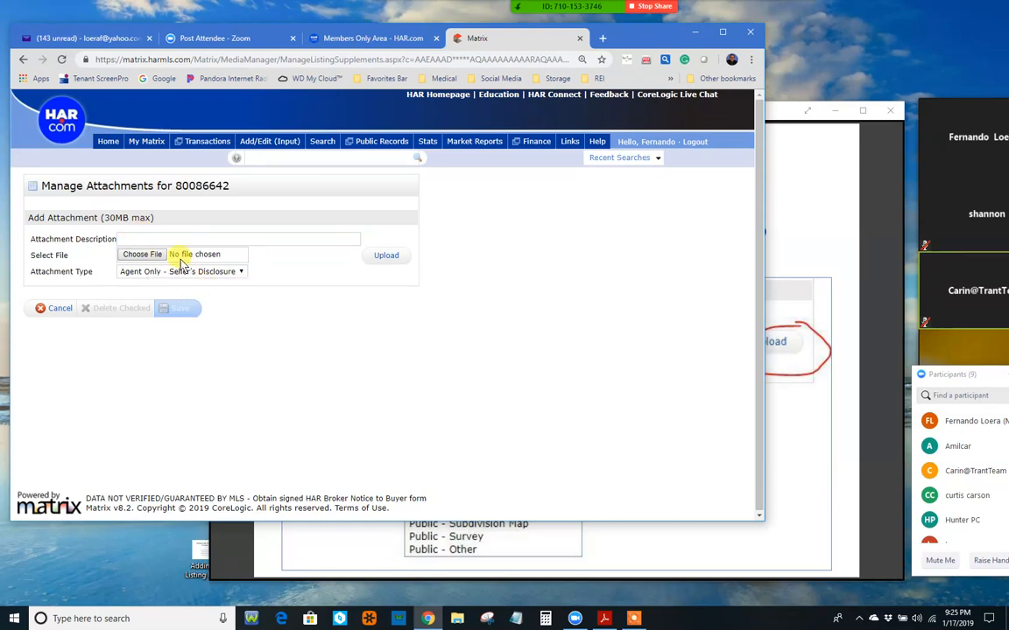
click(242, 272)
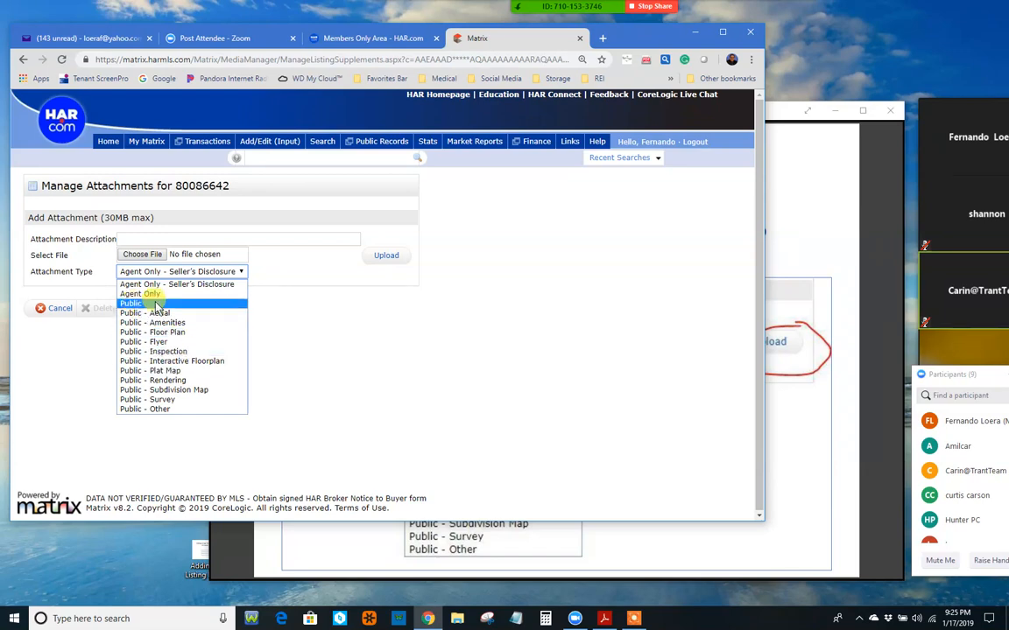
click(311, 323)
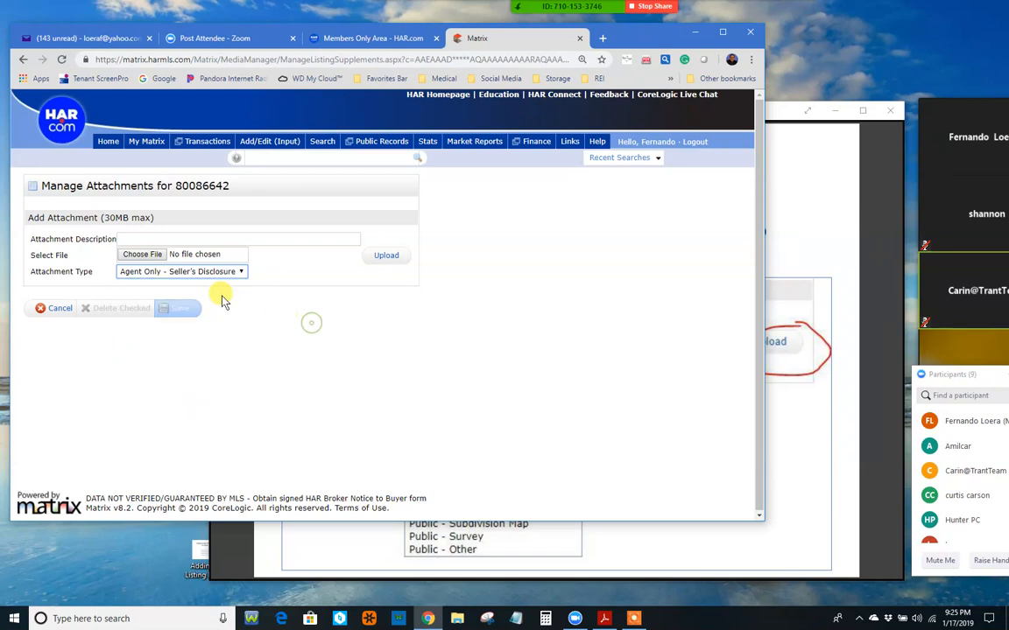
click(182, 256)
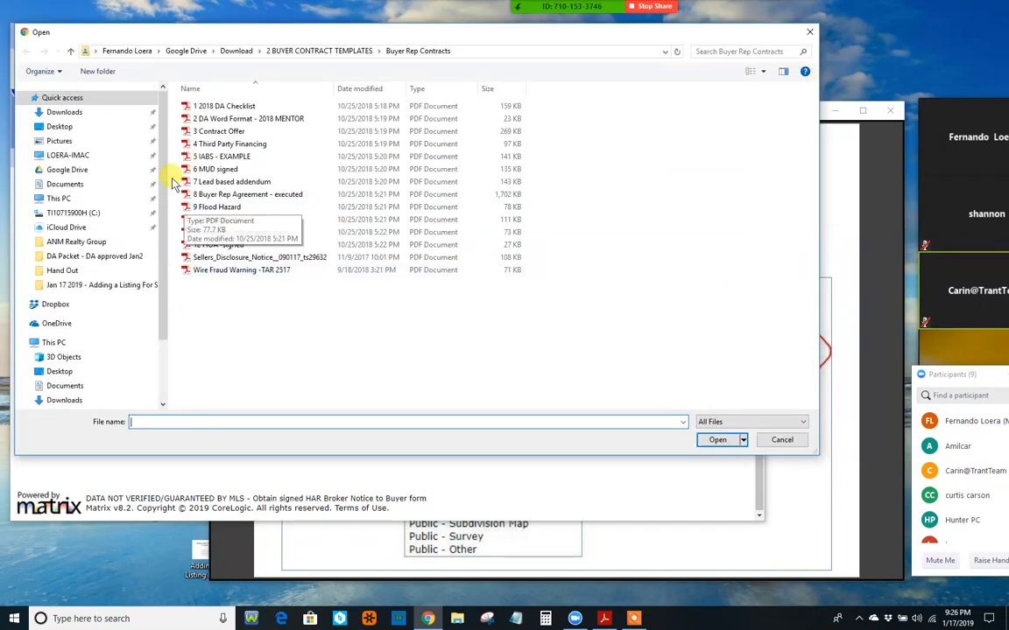
Step: Choose the '1 2018 DA Checklist' PDF as the attachment file and click Upload
click(226, 107)
click(716, 441)
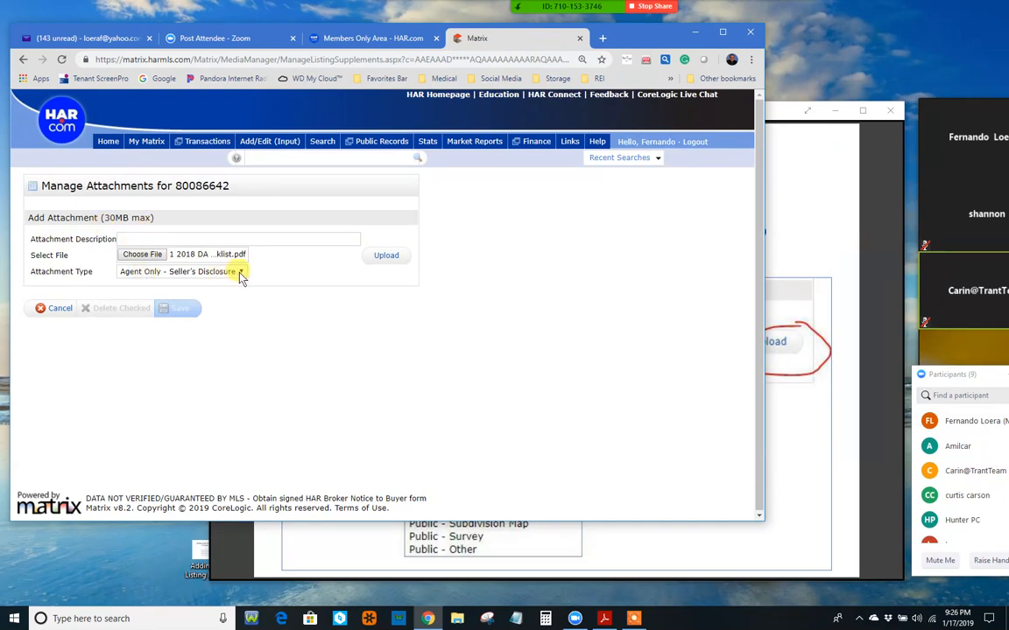
click(389, 258)
click(788, 221)
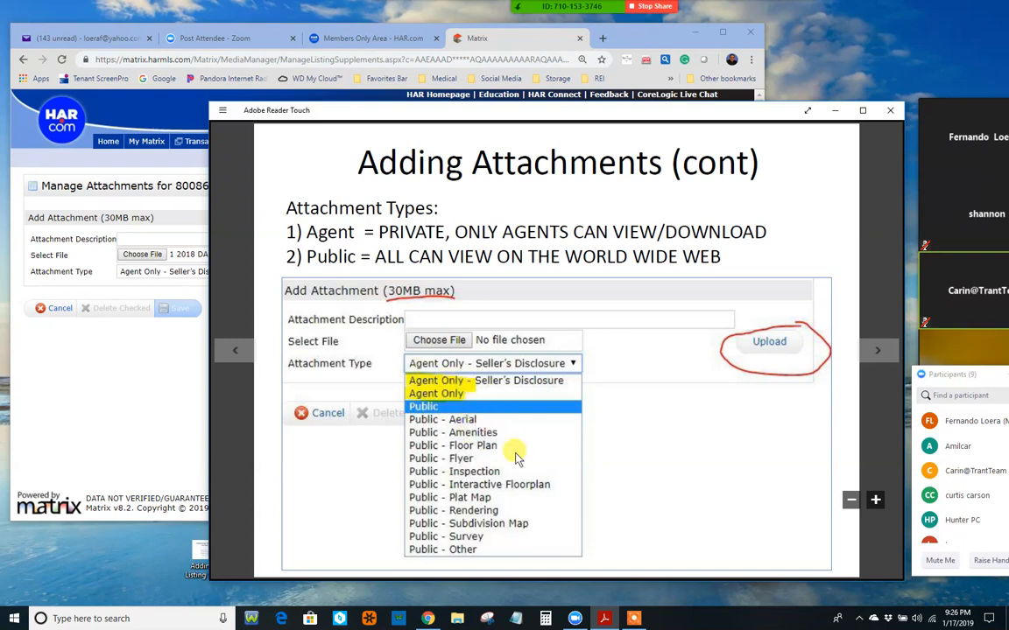
click(162, 381)
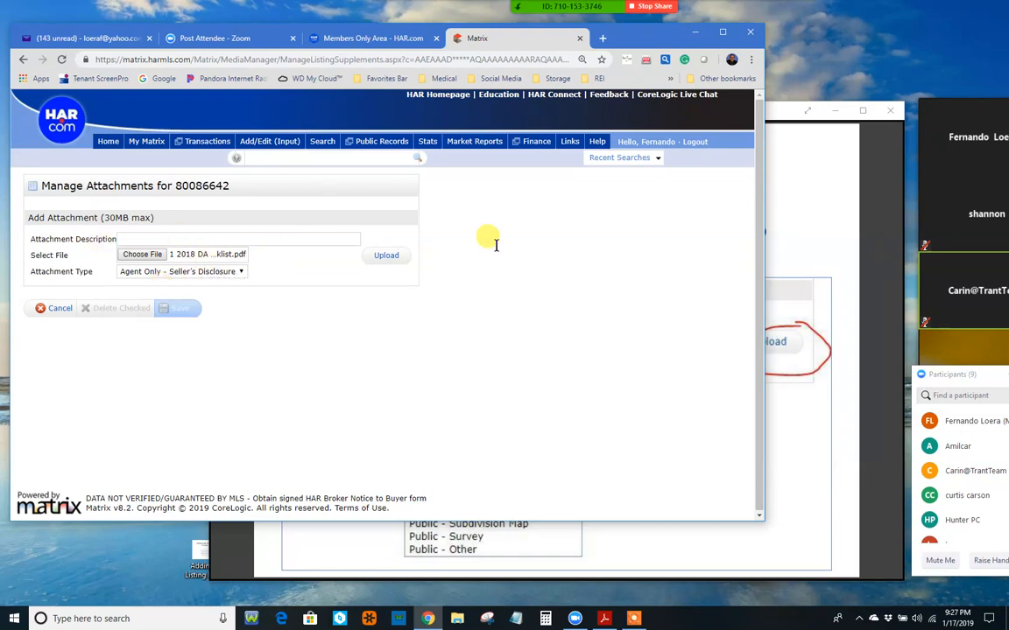
Step: Reposition the Adobe Reader Touch window and advance to slide 11 of 12, the Tips slide
click(827, 225)
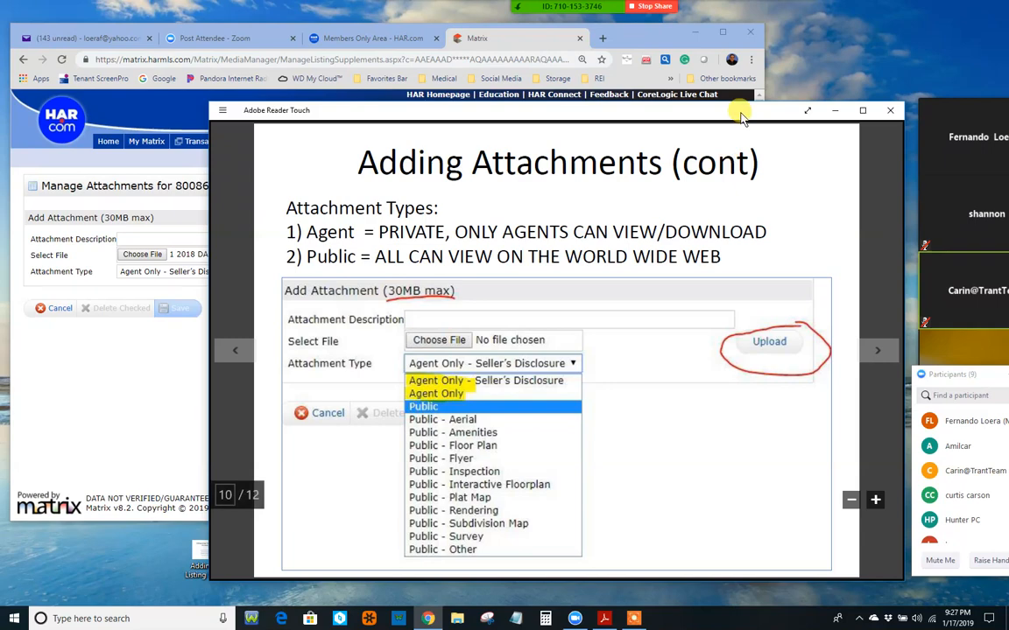
drag(739, 118, 697, 99)
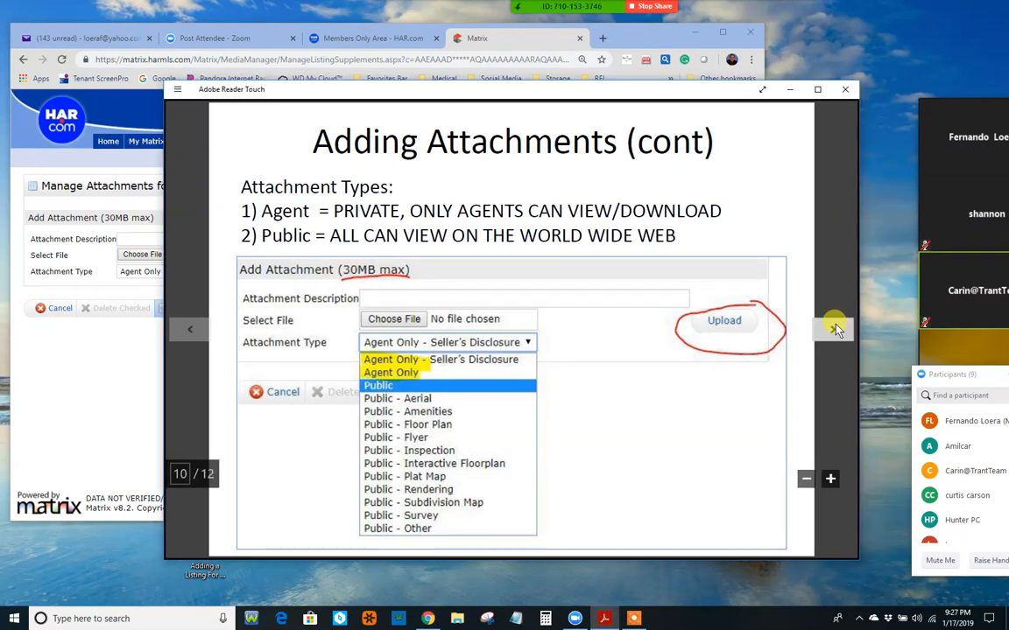
drag(432, 97, 473, 127)
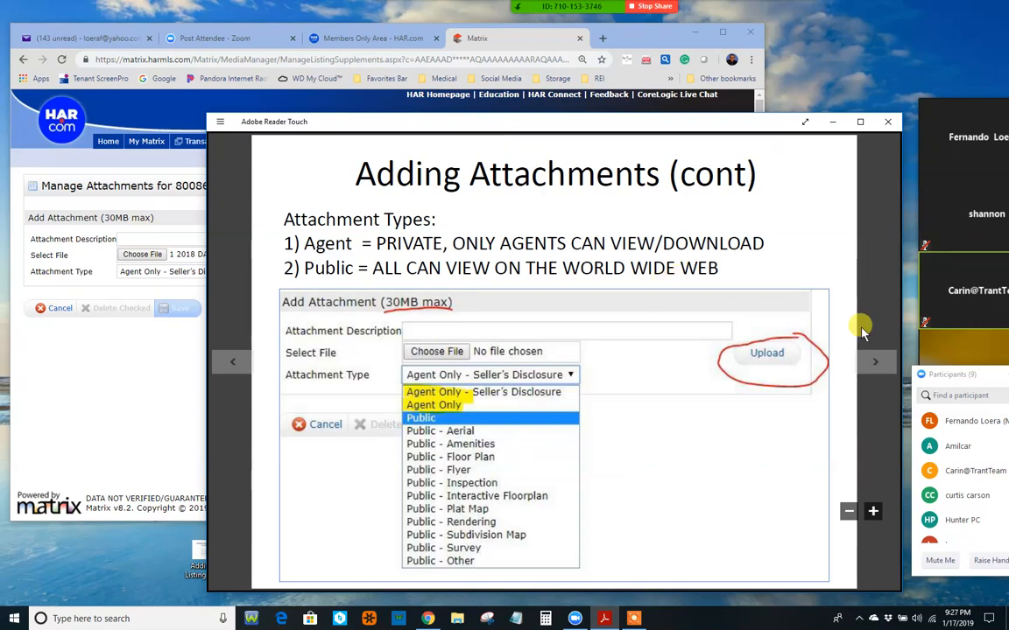
click(876, 366)
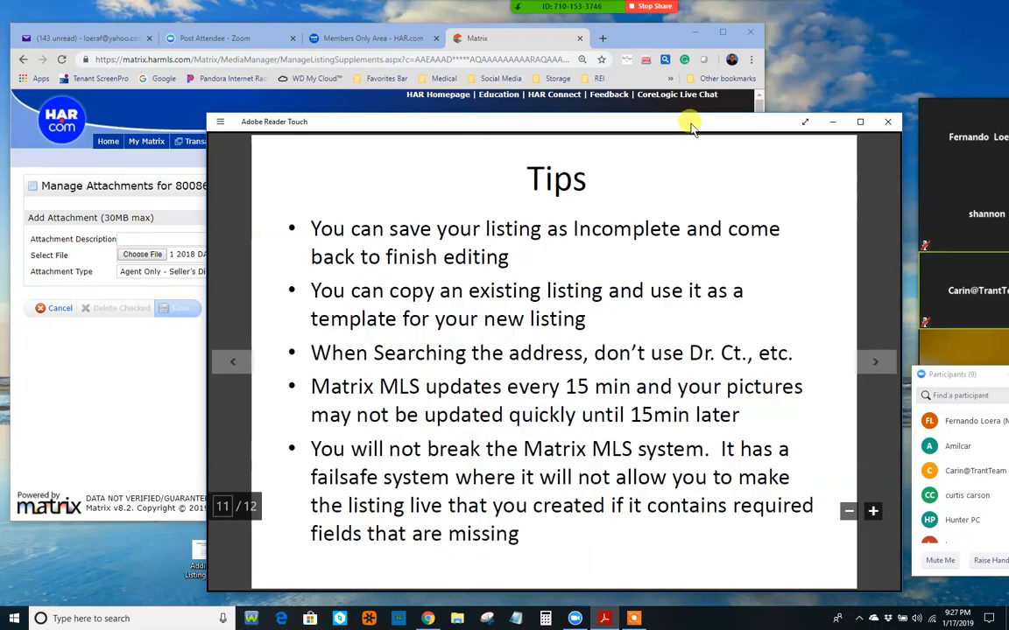
drag(691, 122, 663, 79)
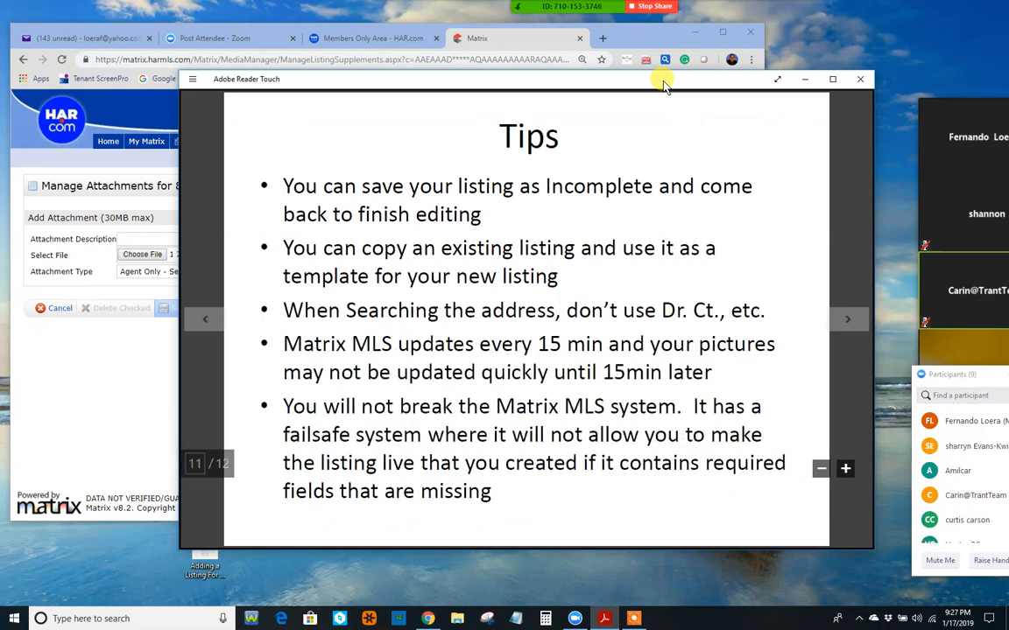